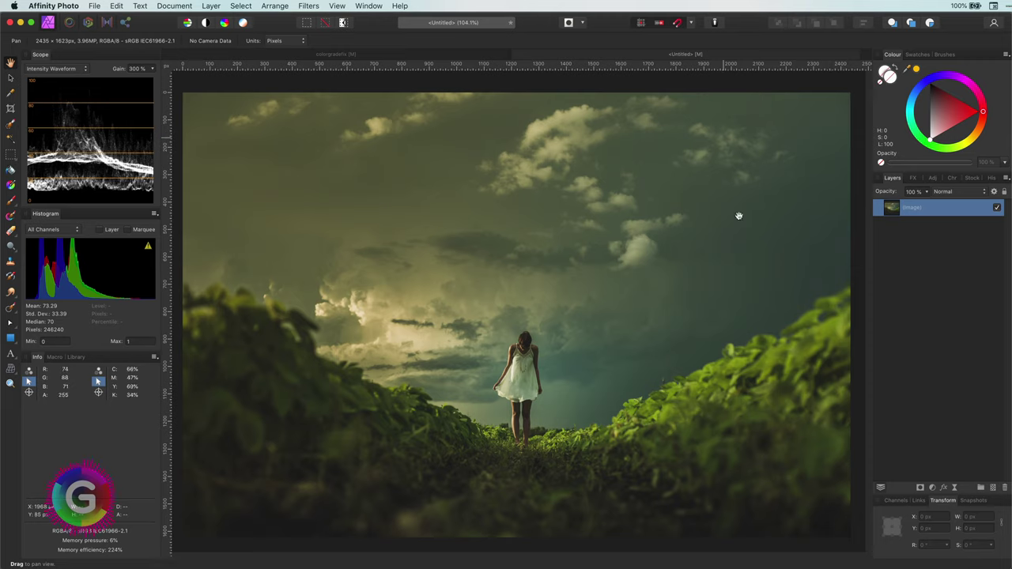
# Add a White Balance adjustment with white balance set to -70% and tint to 35%.
pyautogui.click(931, 487)
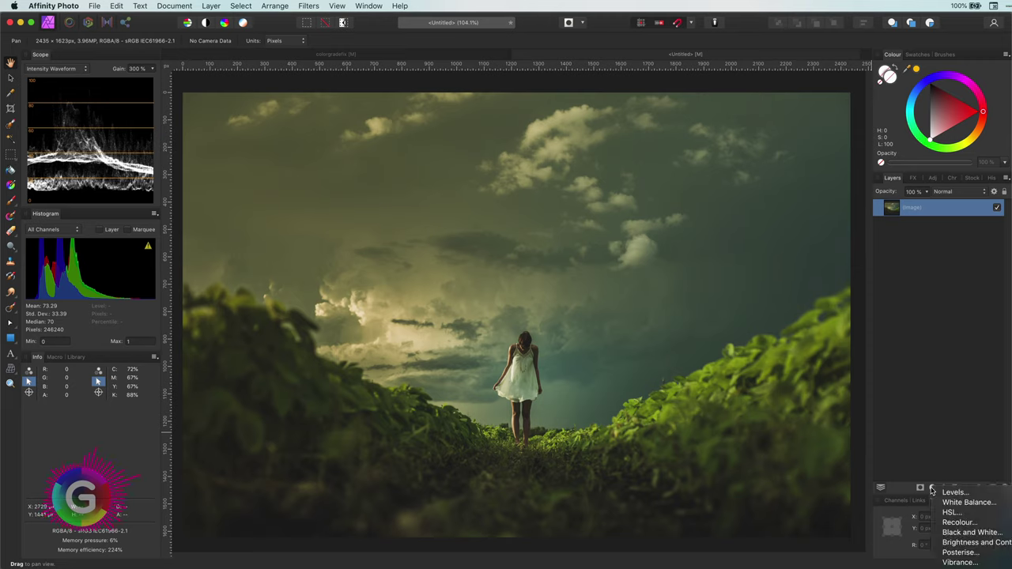
pyautogui.click(961, 502)
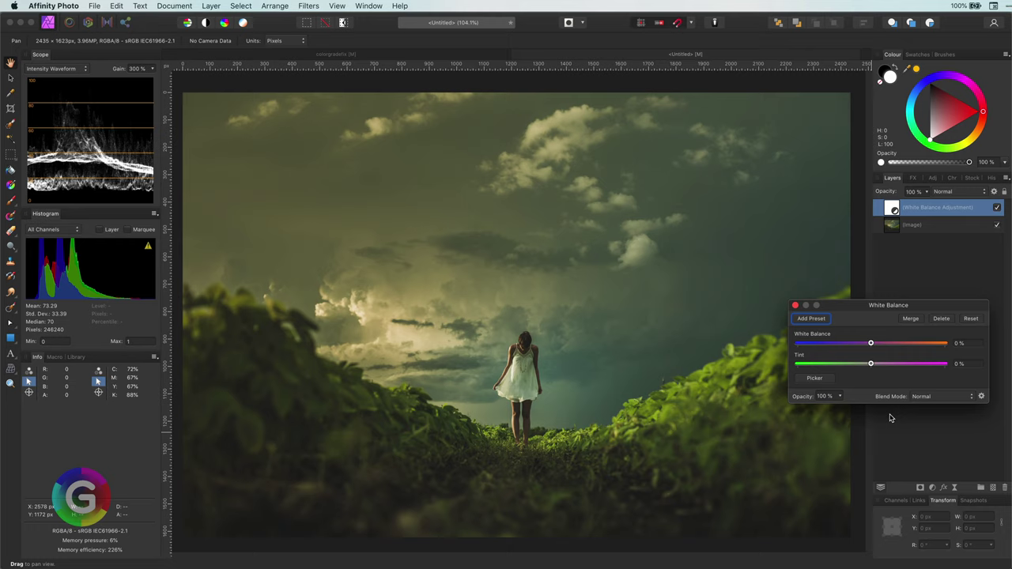
pyautogui.moveTo(871, 345); pyautogui.dragTo(820, 345)
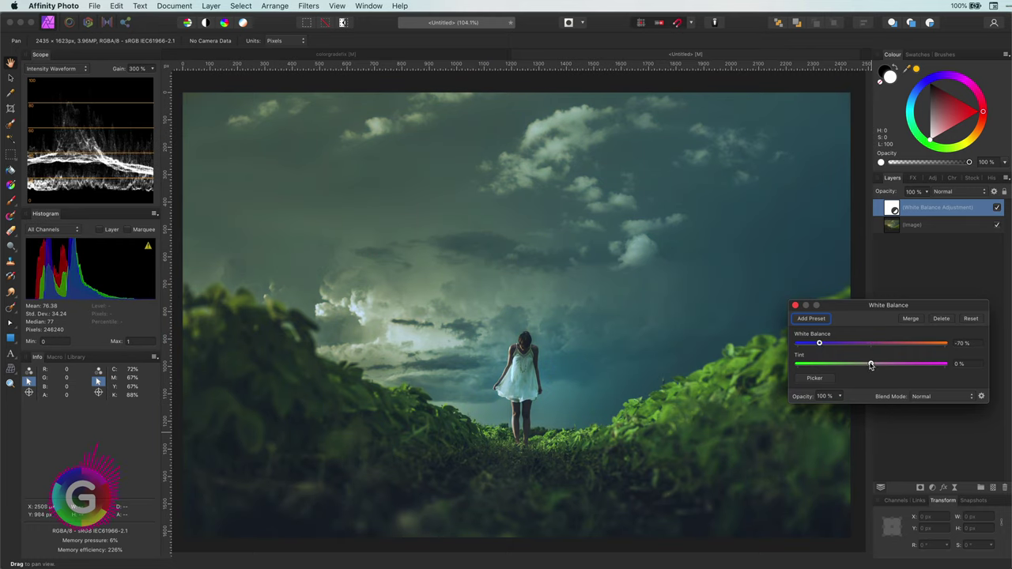
pyautogui.moveTo(871, 365); pyautogui.dragTo(896, 364)
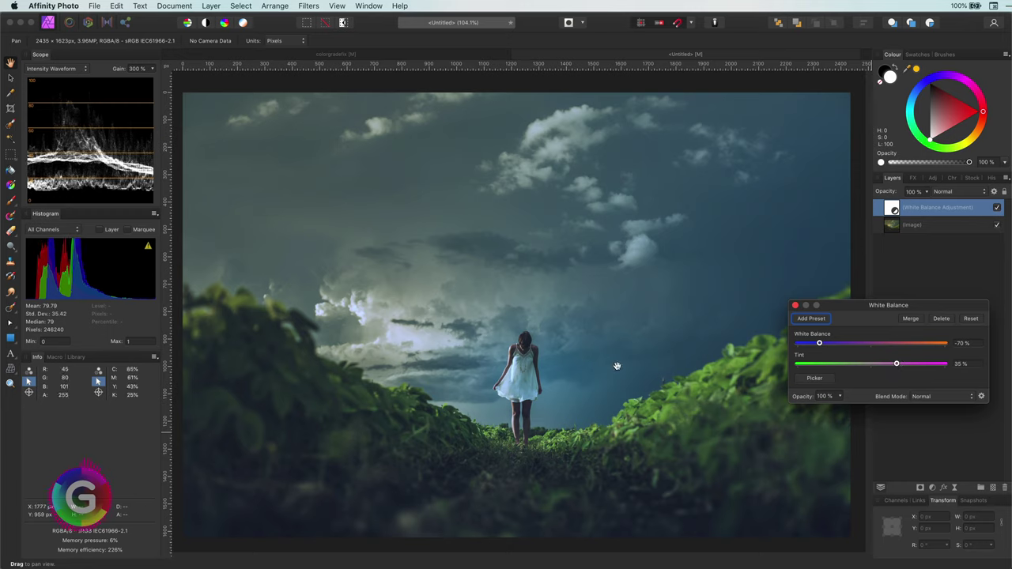
pyautogui.click(795, 305)
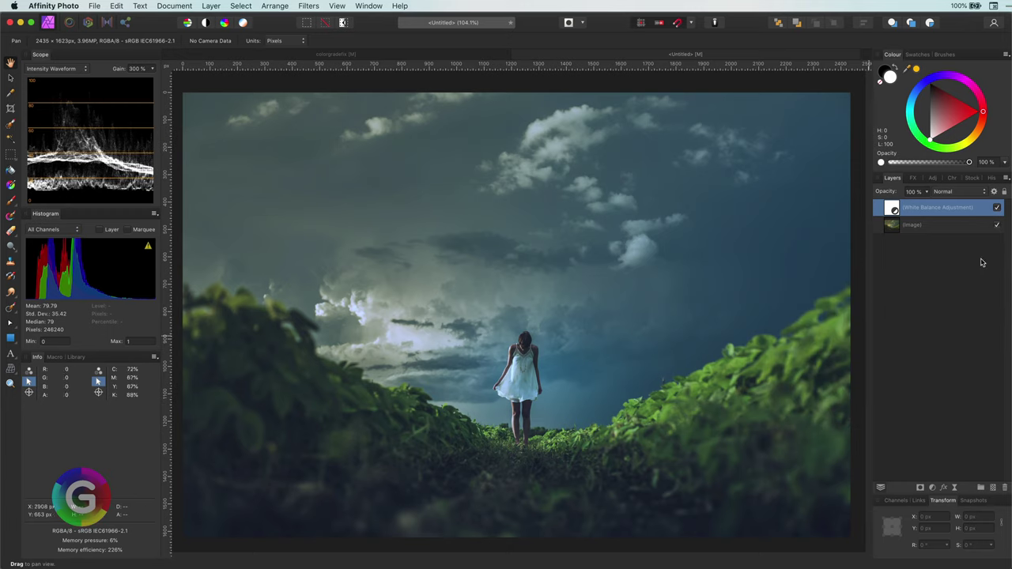
# Toggle the White Balance adjustment's visibility to compare before and after, leaving it hidden.
pyautogui.click(996, 207)
pyautogui.click(996, 207)
pyautogui.click(996, 208)
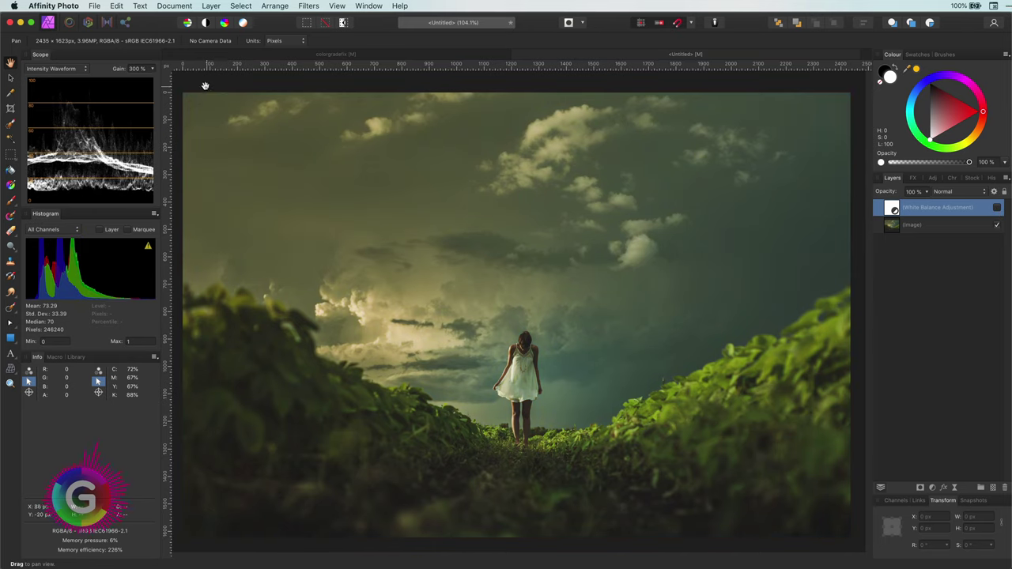
# Create a hidden fill layer and colour it with the pale yellow tone sampled from the bright clouds in the photo.
pyautogui.click(210, 5)
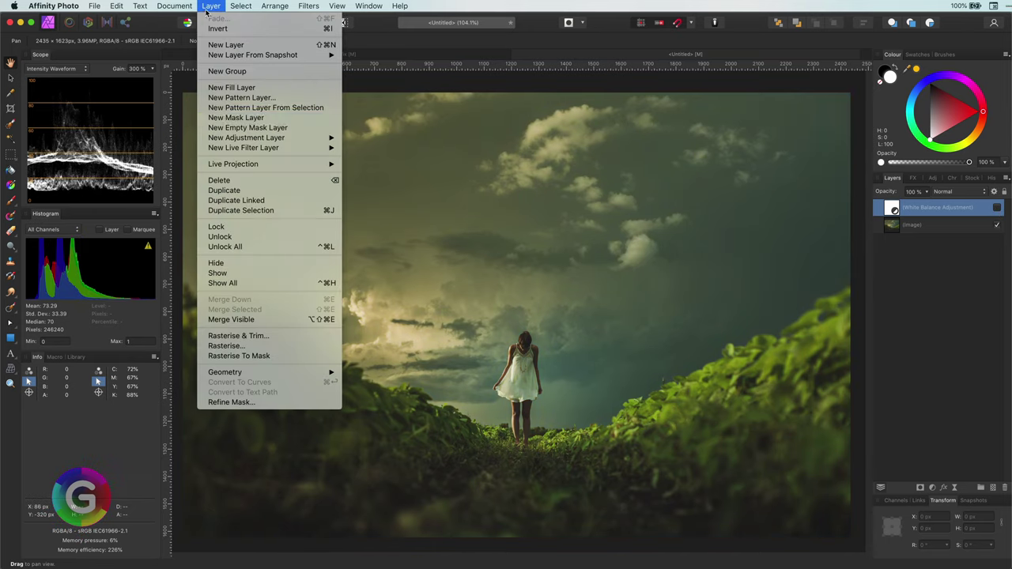
pyautogui.click(226, 89)
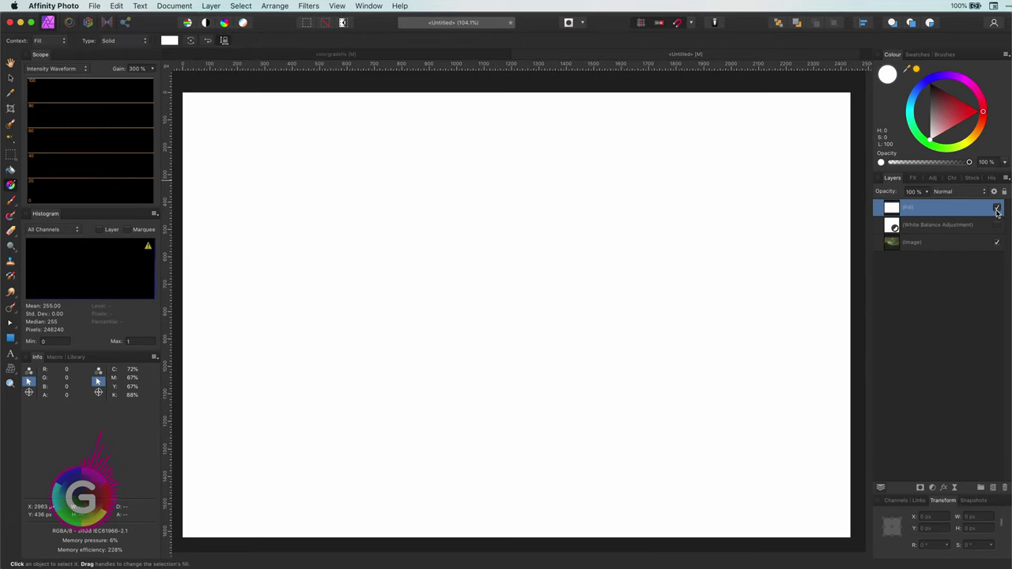
pyautogui.click(996, 207)
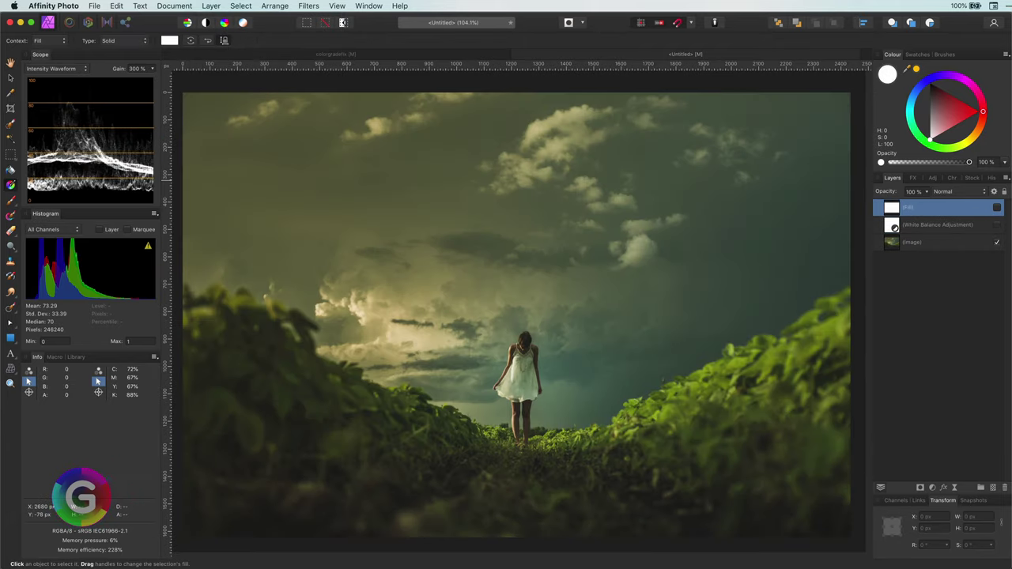
pyautogui.moveTo(906, 68); pyautogui.dragTo(427, 345)
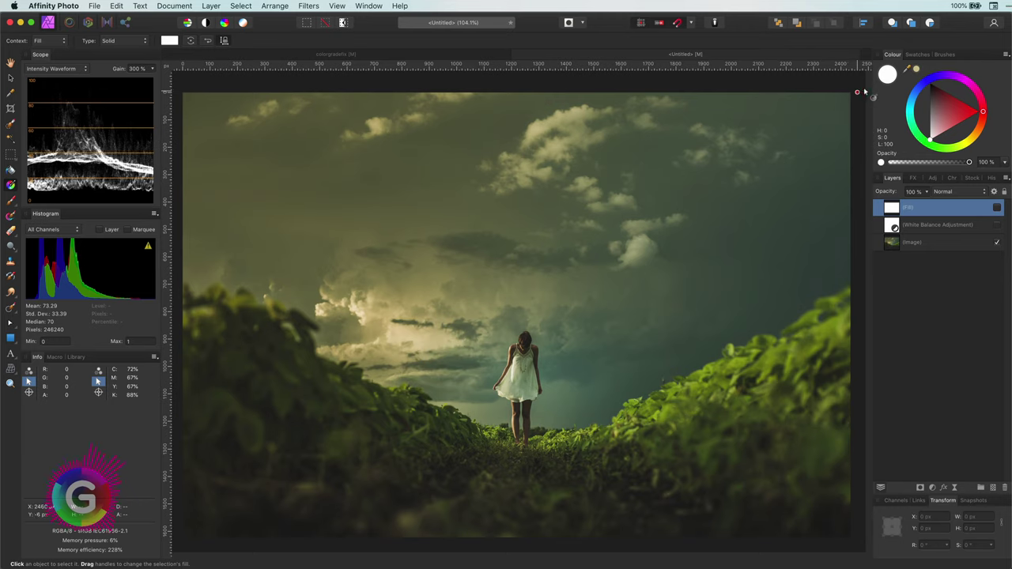
pyautogui.click(916, 69)
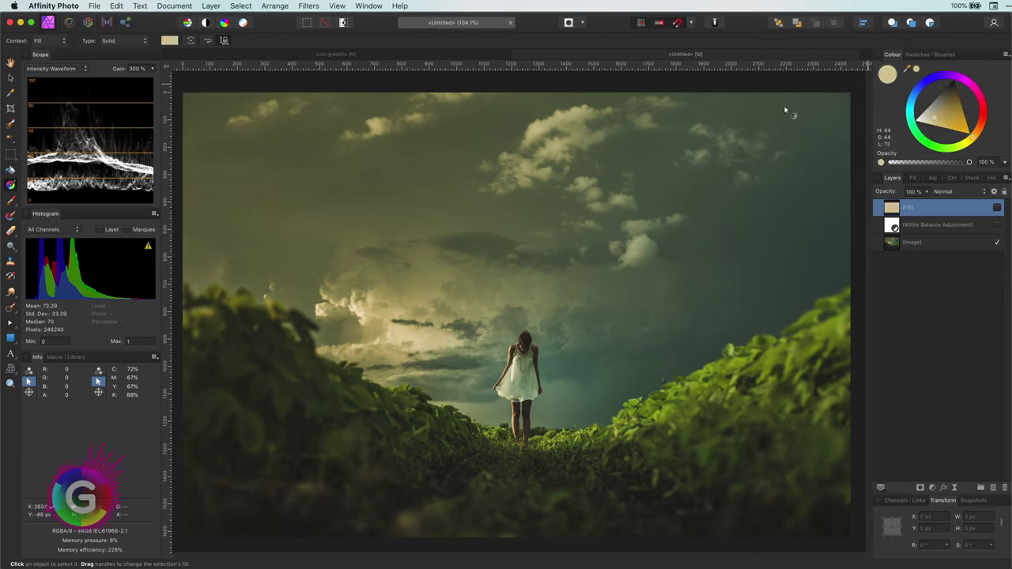
# Show the fill layer and set its blend mode to Divide.
pyautogui.click(998, 209)
pyautogui.click(959, 193)
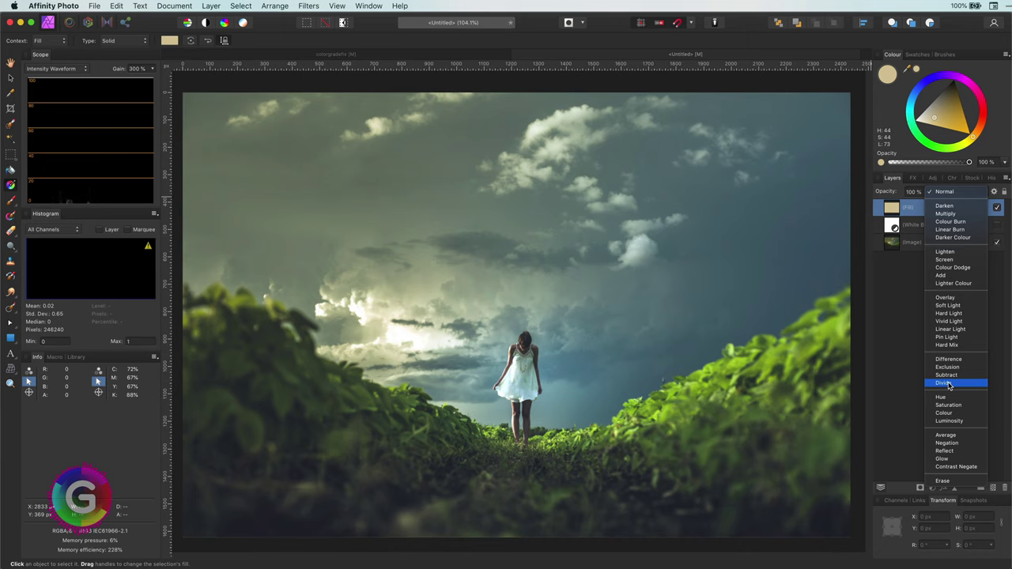
pyautogui.click(945, 383)
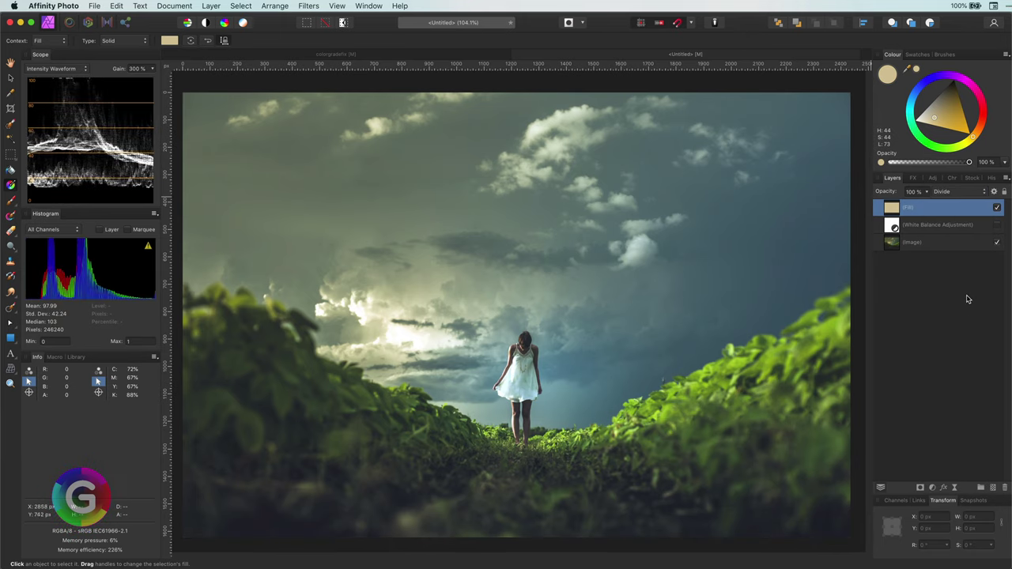
# Toggle the fill layer's visibility to compare the colour correction with the original, leaving the layer hidden.
pyautogui.click(997, 208)
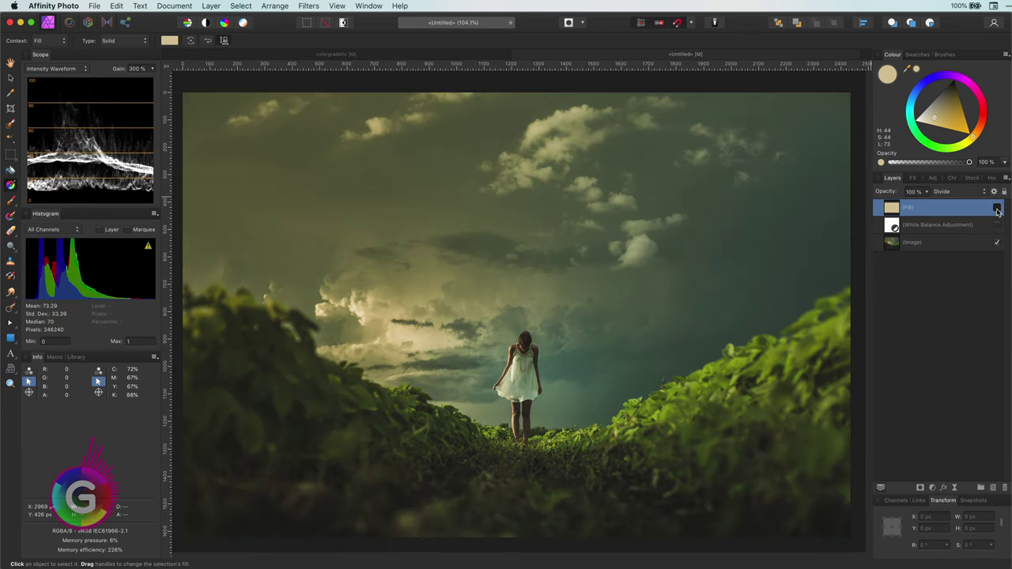
pyautogui.click(997, 208)
pyautogui.click(997, 208)
# Add a Curves adjustment above the hidden fill layer.
pyautogui.click(933, 488)
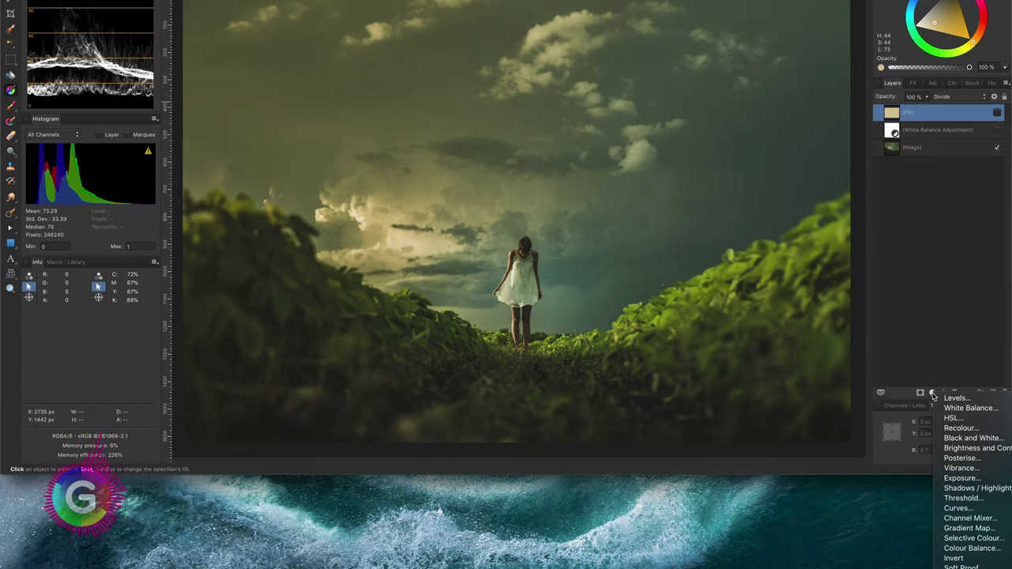
pyautogui.click(958, 509)
pyautogui.press('super+m')
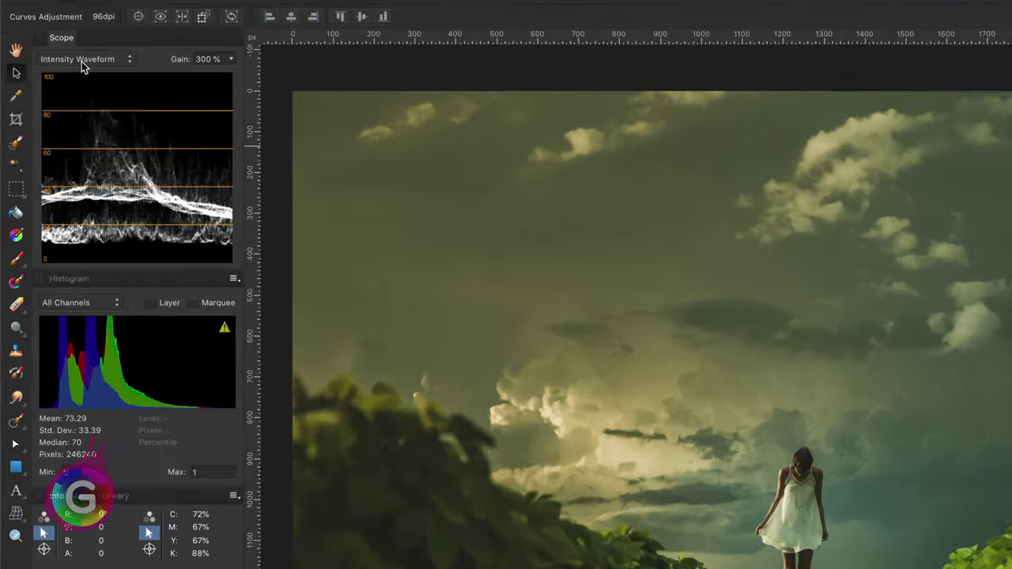
# Check that the Scope panel is enabled and change its display to RGB Parade.
pyautogui.click(53, 69)
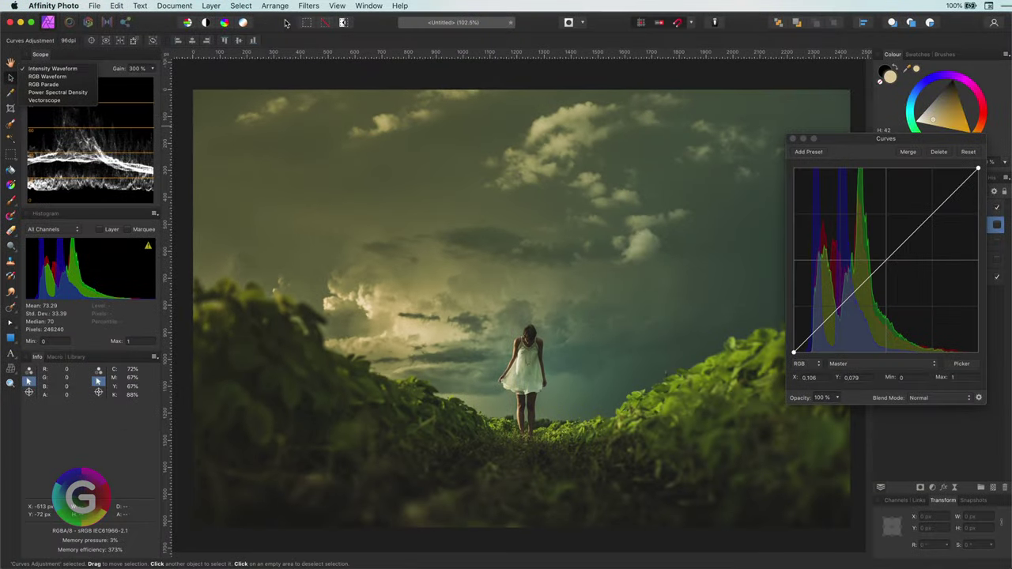
pyautogui.click(336, 6)
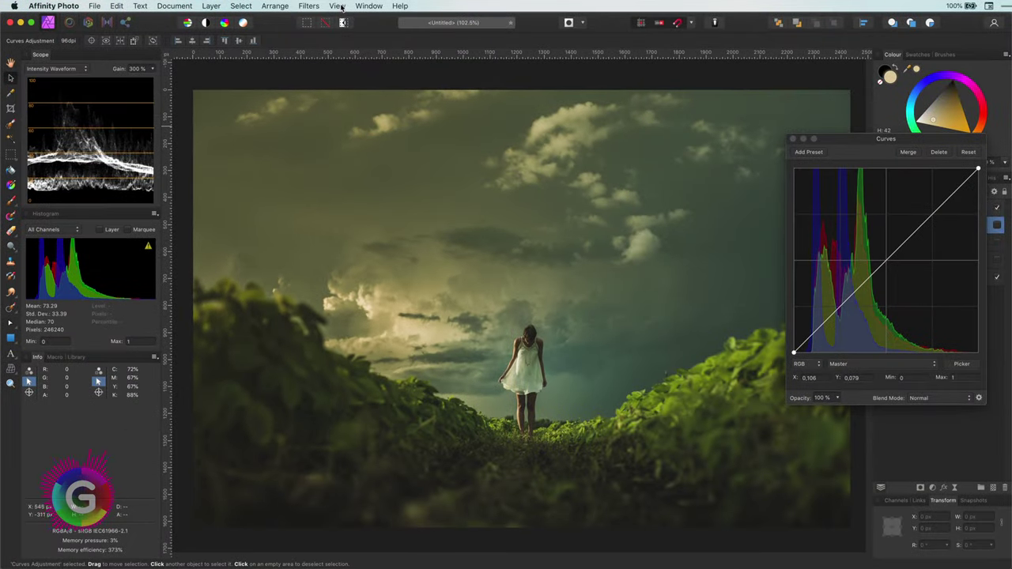
pyautogui.click(338, 7)
pyautogui.moveTo(404, 221)
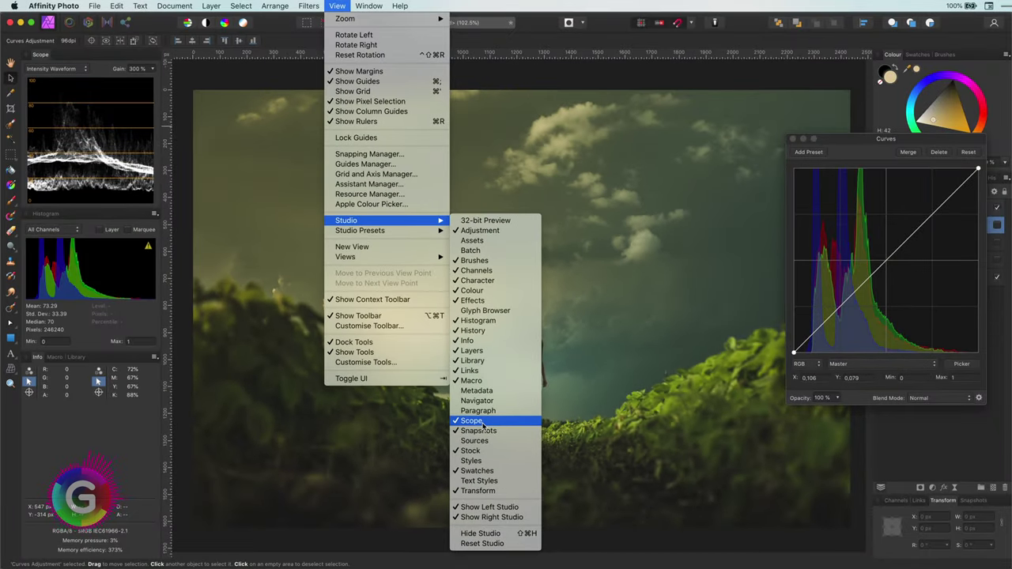
pyautogui.click(484, 426)
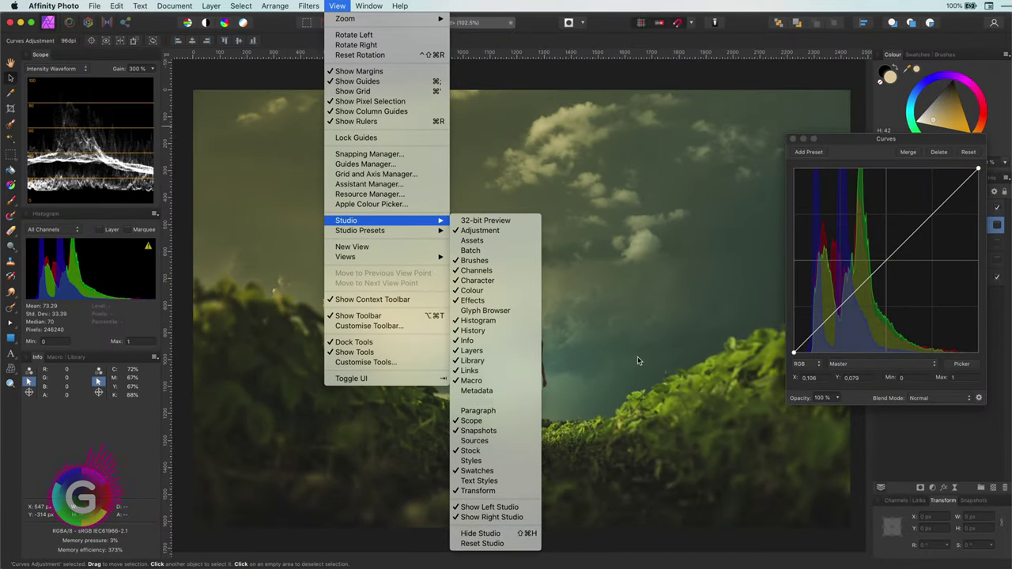
pyautogui.click(59, 69)
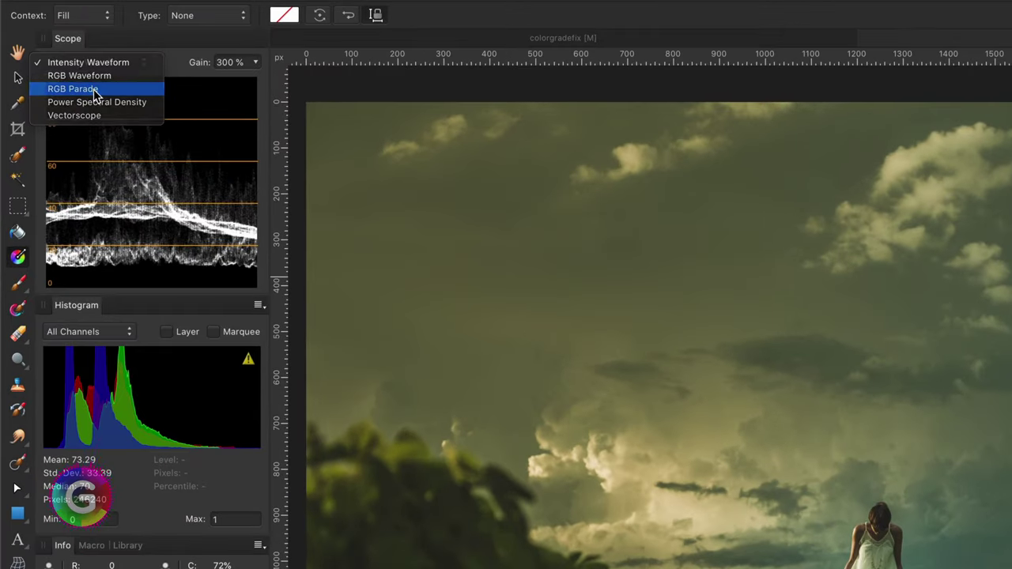
pyautogui.click(95, 90)
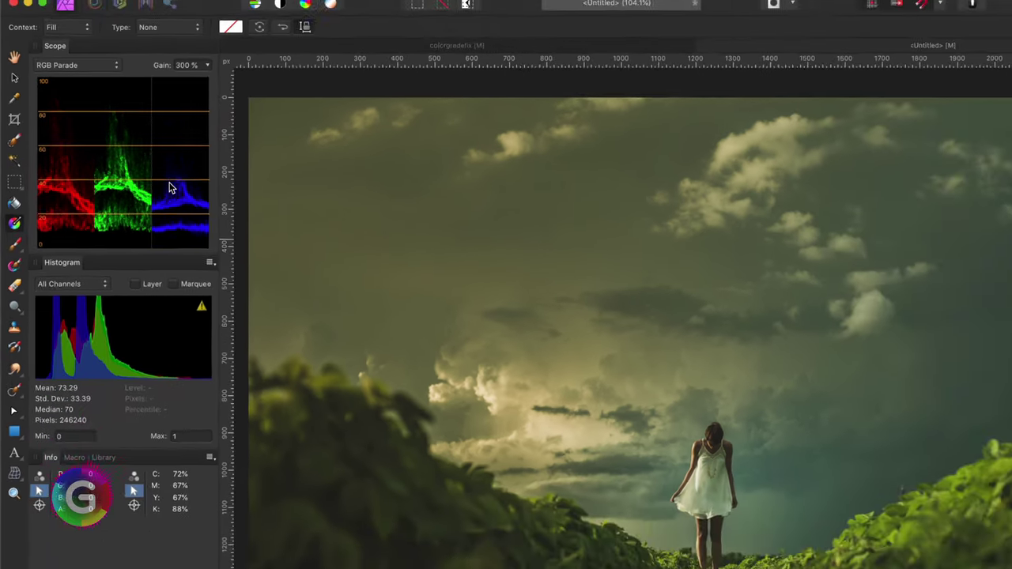
# In the Curves adjustment, move the blue channel's white point to X 0.783, Y 1.
pyautogui.press('super+m')
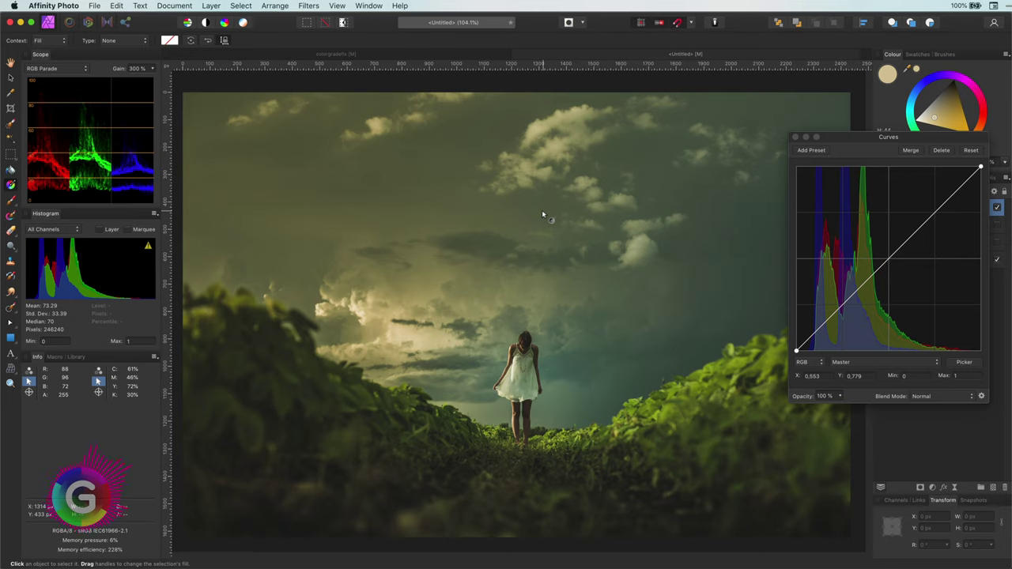
pyautogui.click(862, 364)
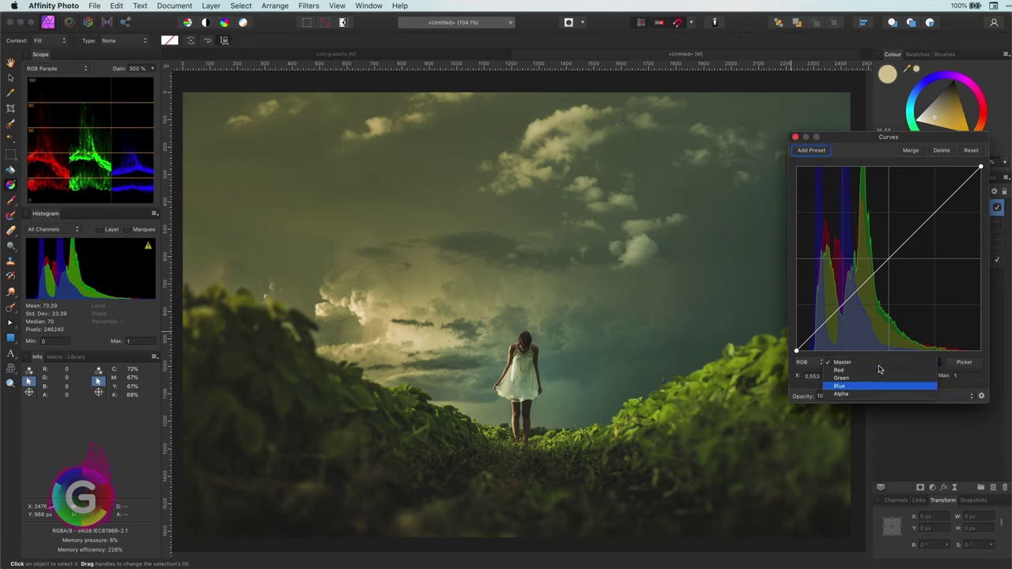
pyautogui.click(870, 386)
pyautogui.moveTo(981, 171); pyautogui.dragTo(942, 170)
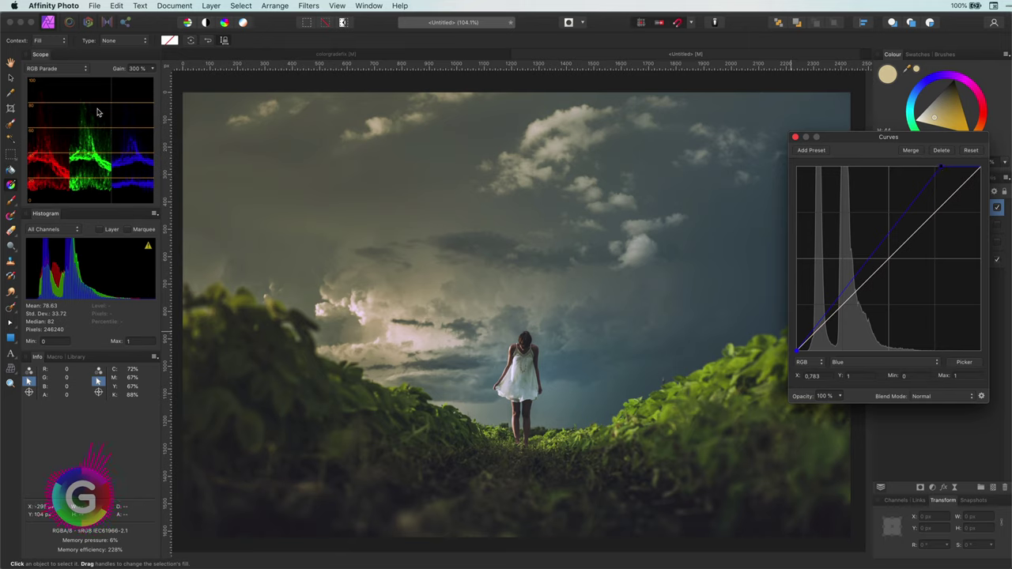
# Lower the Curves white point output to 0.83 on the green channel and 0.881 on the red channel.
pyautogui.click(885, 361)
pyautogui.click(854, 348)
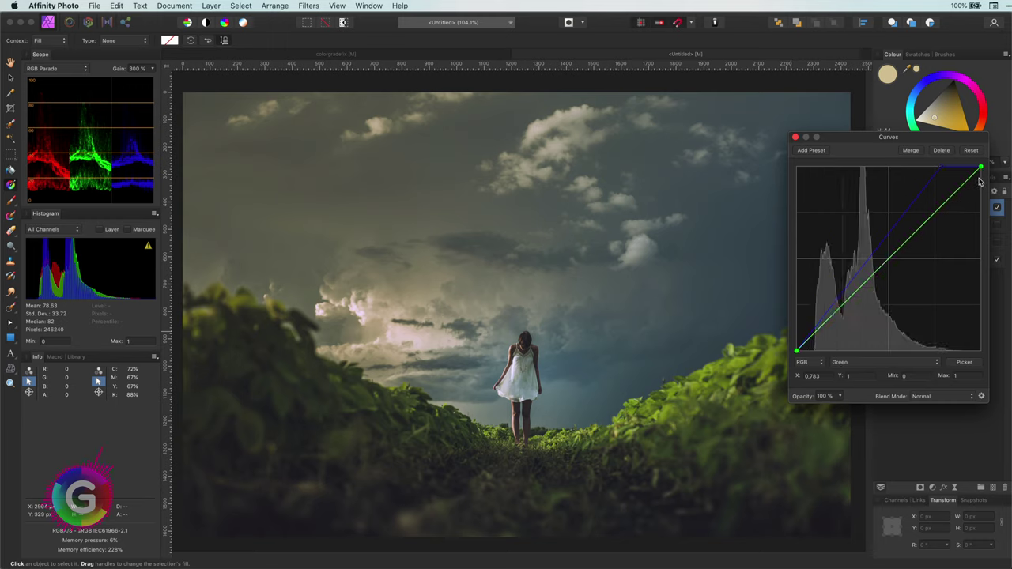
pyautogui.moveTo(981, 168)
pyautogui.mouseDown()
pyautogui.moveTo(982, 186)
pyautogui.moveTo(981, 176)
pyautogui.mouseUp()
pyautogui.click(843, 361)
pyautogui.click(843, 348)
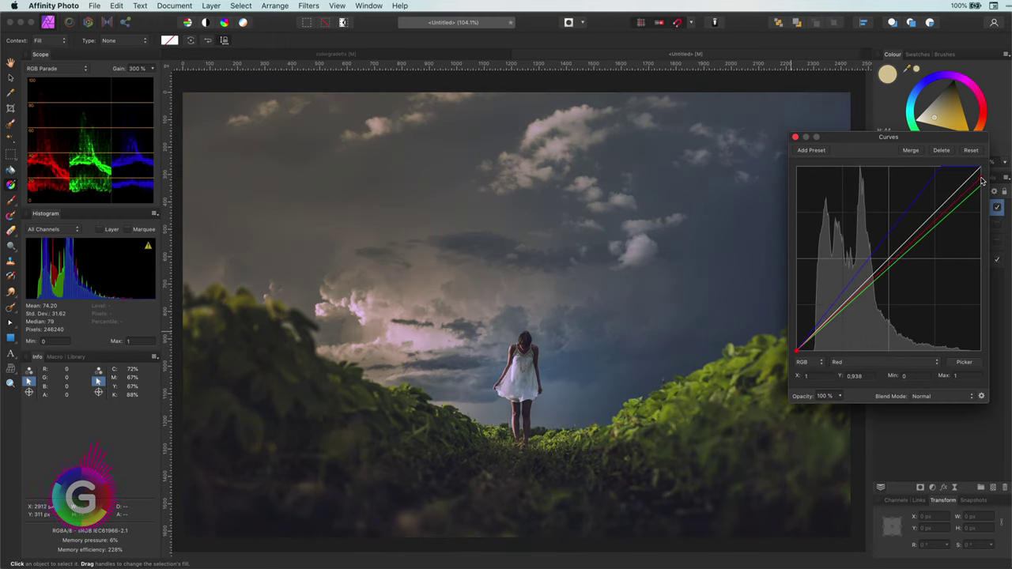
pyautogui.click(873, 362)
pyautogui.click(891, 372)
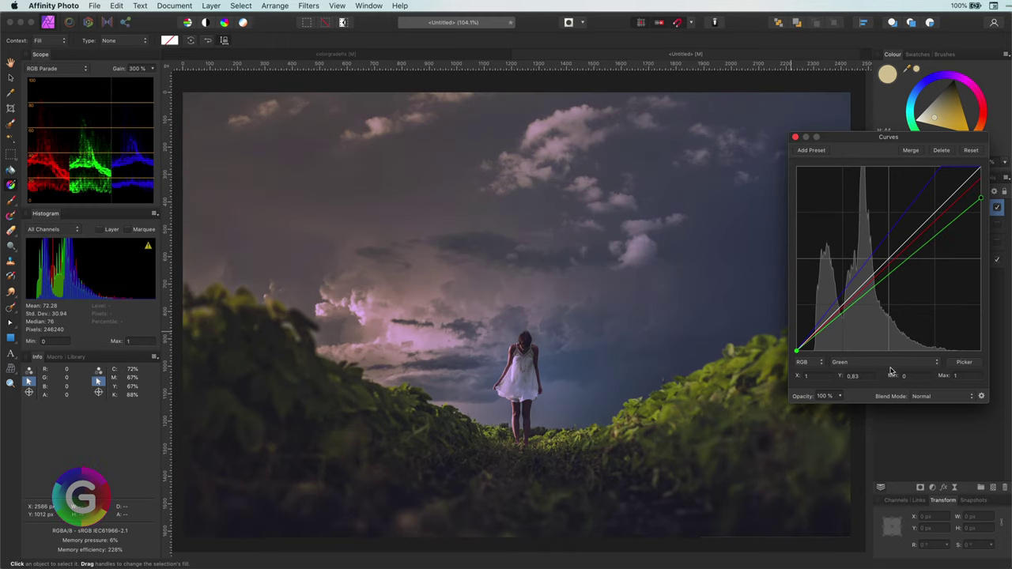
pyautogui.click(886, 362)
pyautogui.click(884, 349)
pyautogui.moveTo(981, 178); pyautogui.dragTo(981, 186)
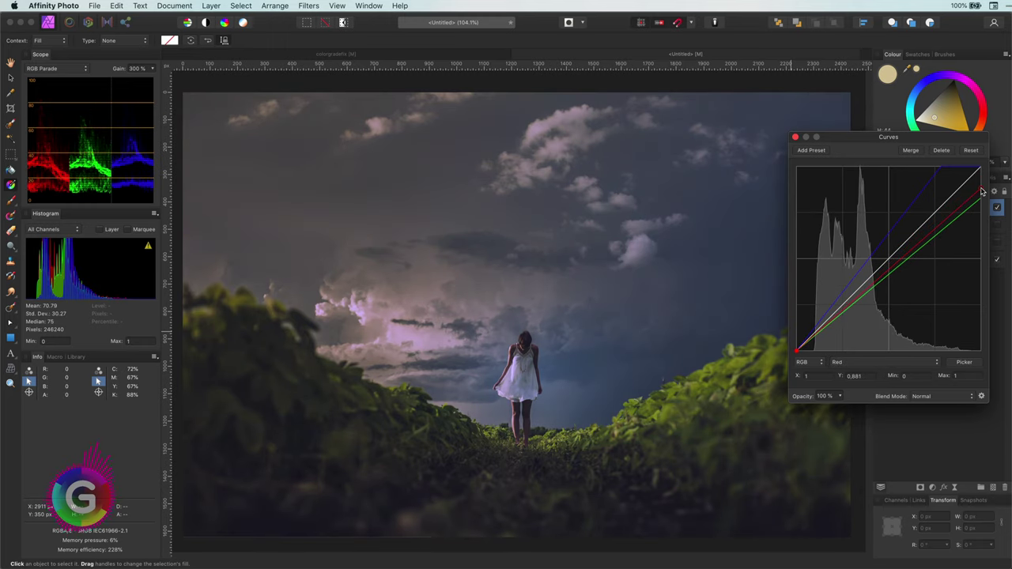
pyautogui.click(795, 136)
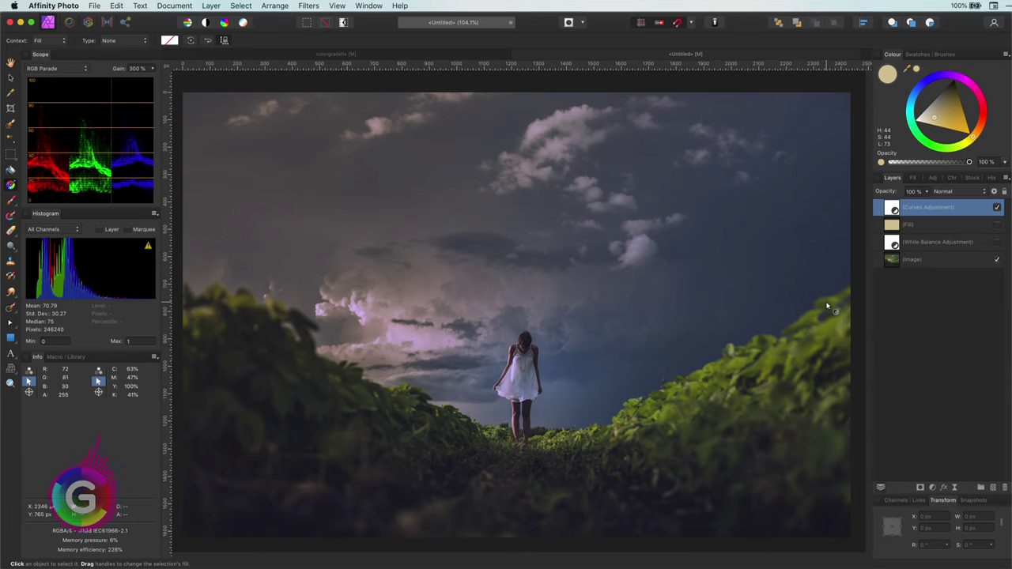
# Hide the edited Curves adjustment and add a new Curves adjustment.
pyautogui.click(996, 207)
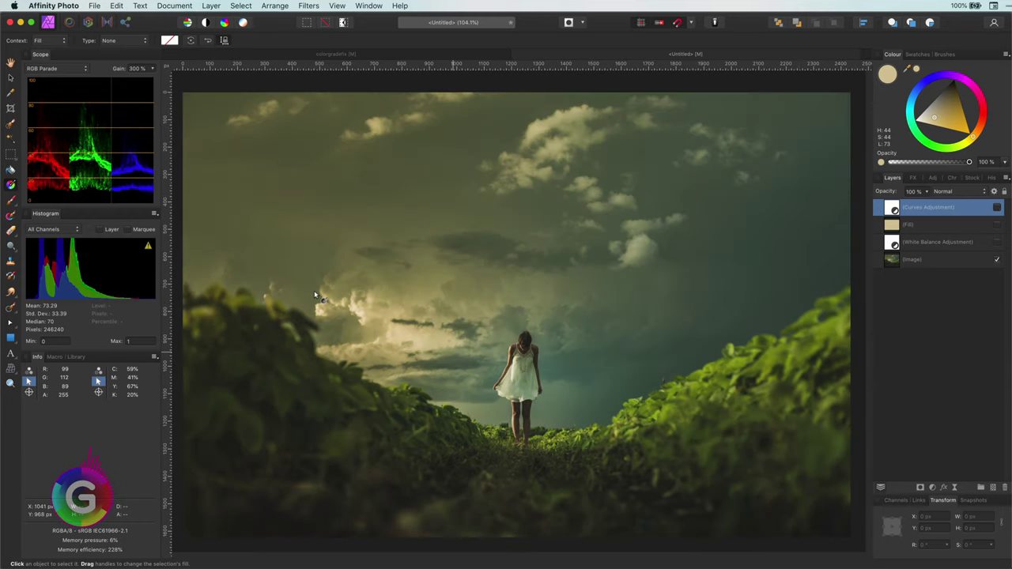
pyautogui.click(11, 80)
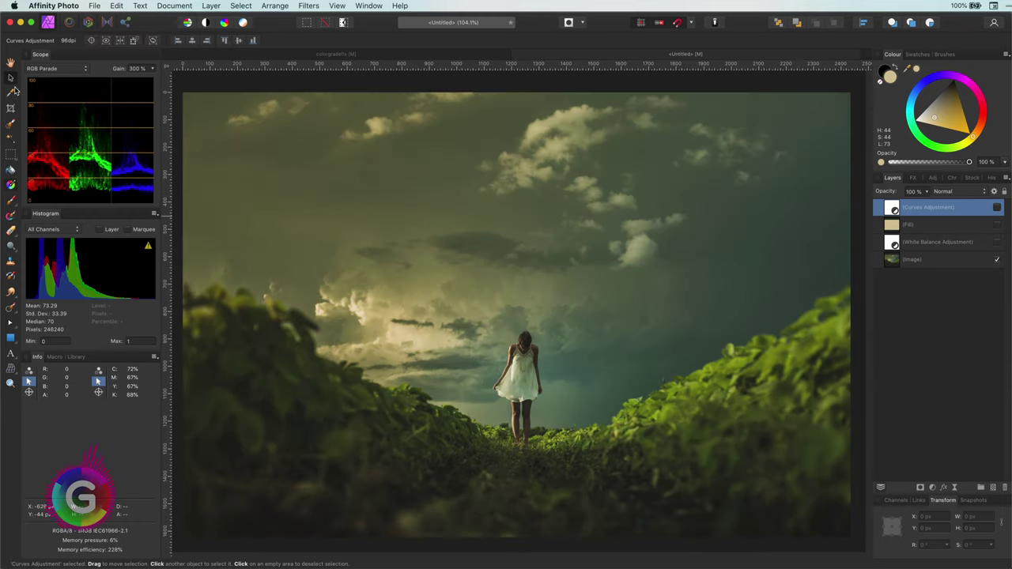
pyautogui.click(932, 488)
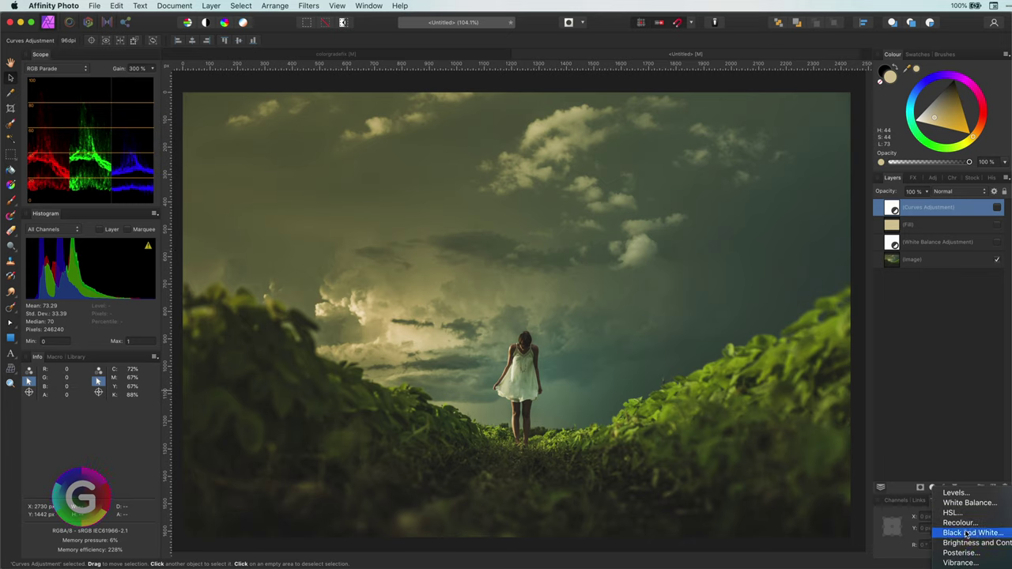
pyautogui.click(953, 567)
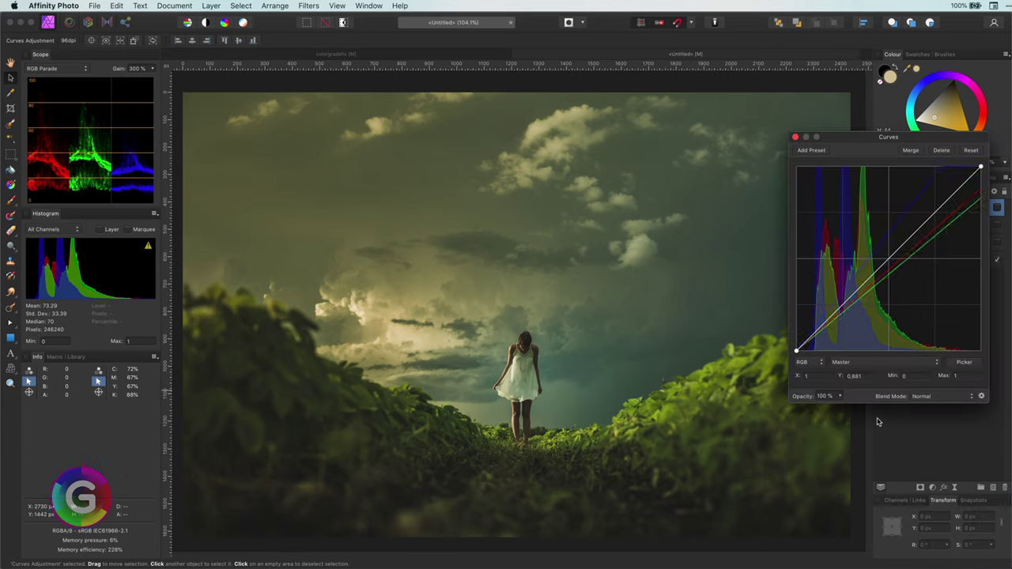
# Switch the Curves adjustment to CMYK and set the yellow channel's black point to X 0.199 and white point output to 0.766.
pyautogui.click(808, 364)
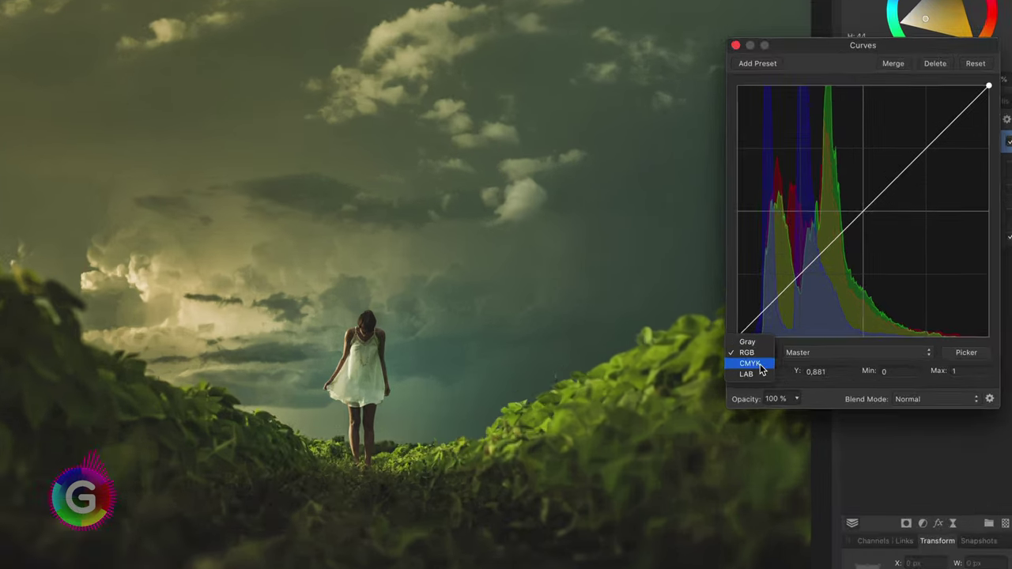
pyautogui.click(813, 369)
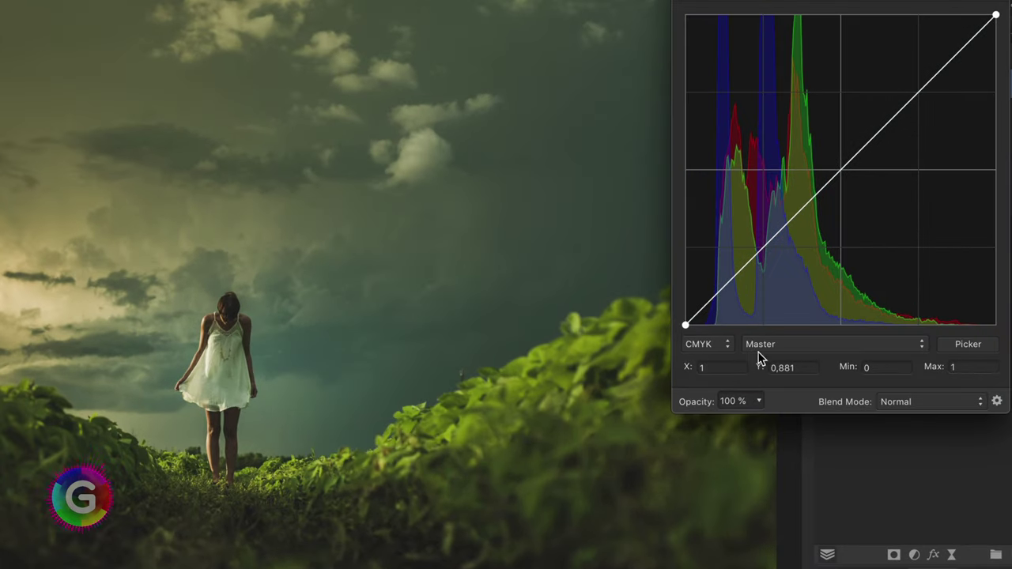
pyautogui.click(761, 346)
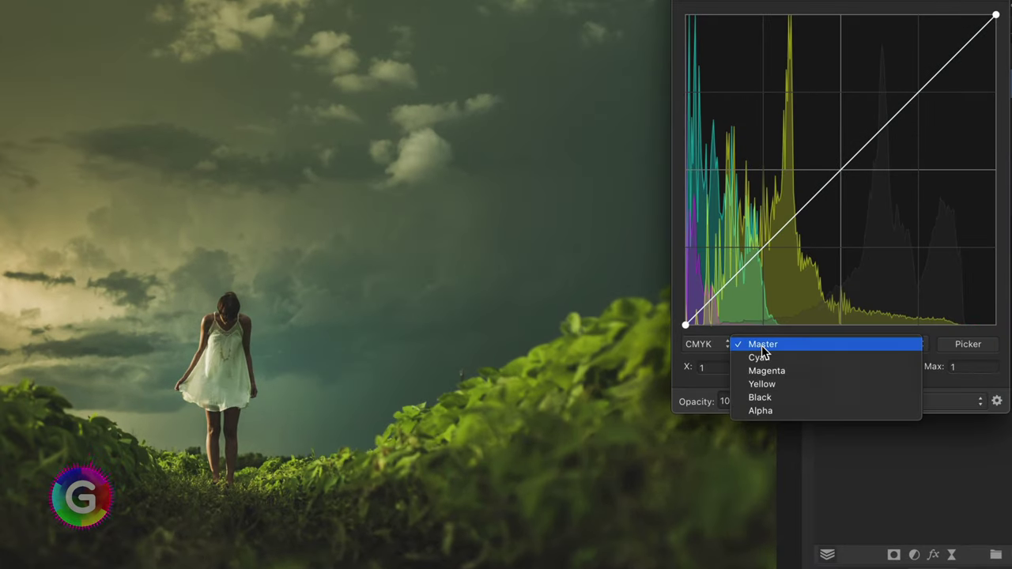
pyautogui.click(793, 385)
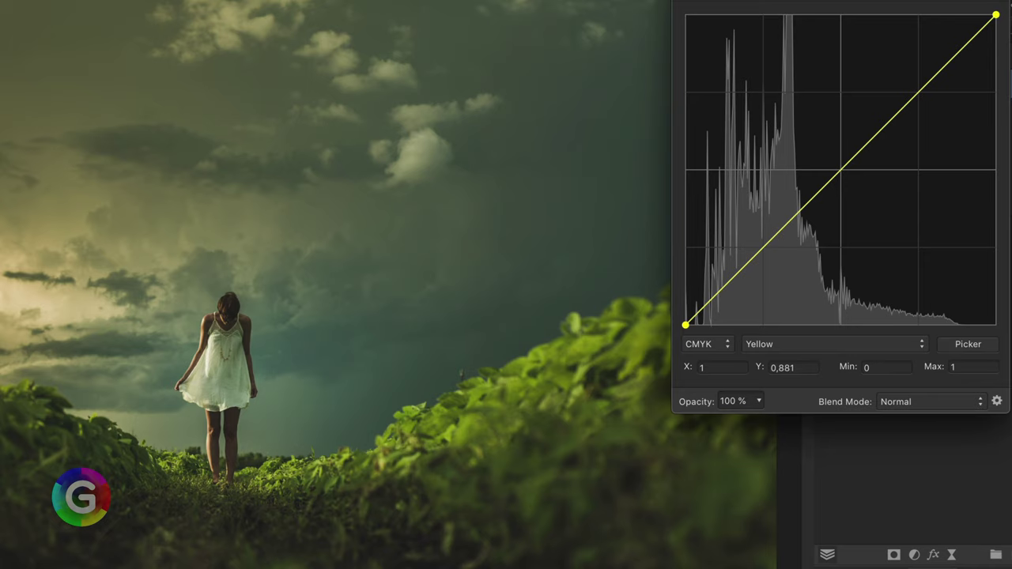
pyautogui.moveTo(995, 18); pyautogui.dragTo(995, 67)
pyautogui.moveTo(686, 325); pyautogui.dragTo(748, 329)
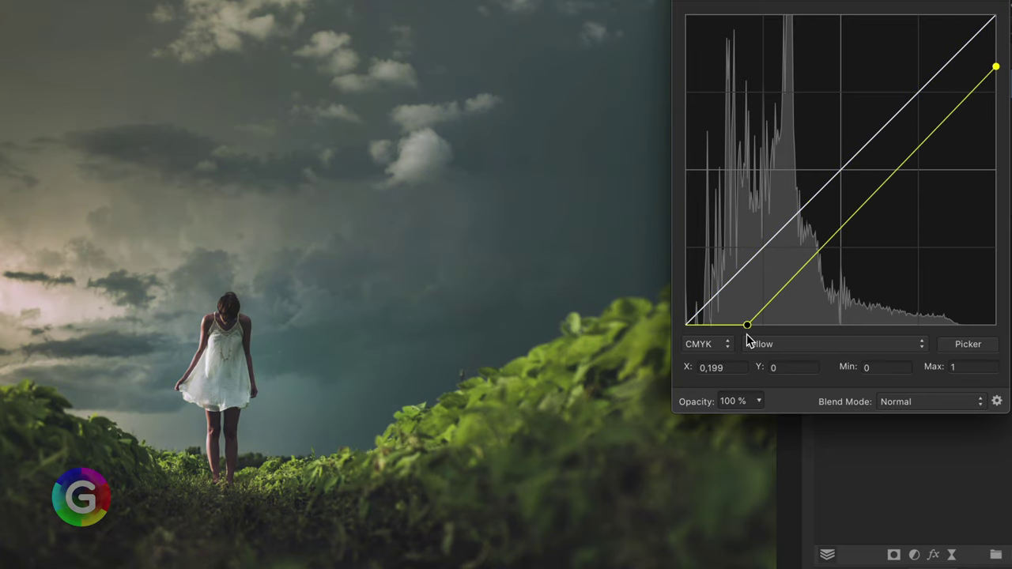
pyautogui.moveTo(996, 66); pyautogui.dragTo(996, 88)
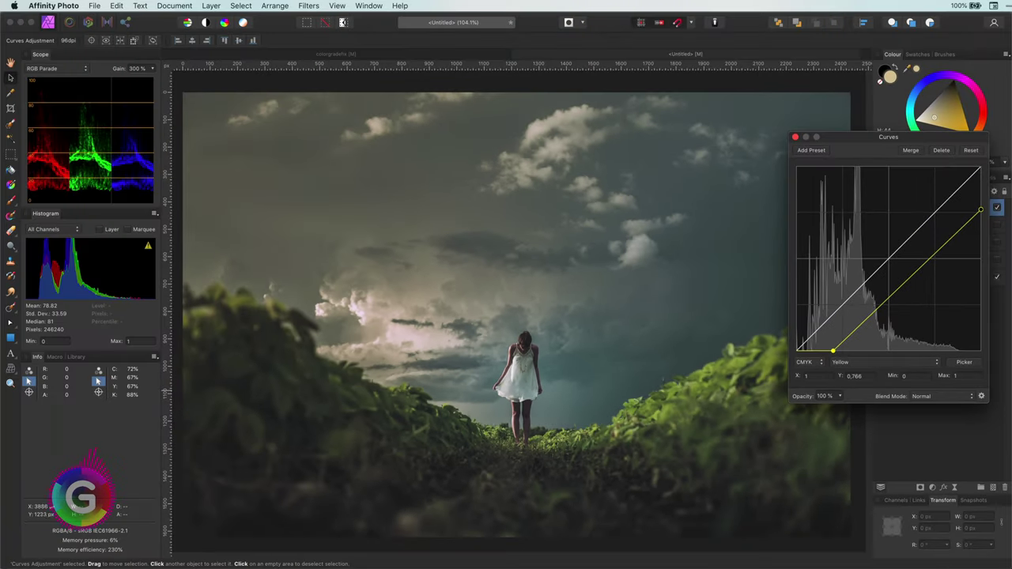
# Move the magenta channel's black point to X 0.108, Y 0, close the Curves dialog and hide this adjustment.
pyautogui.click(874, 363)
pyautogui.click(874, 356)
pyautogui.moveTo(797, 350); pyautogui.dragTo(819, 360)
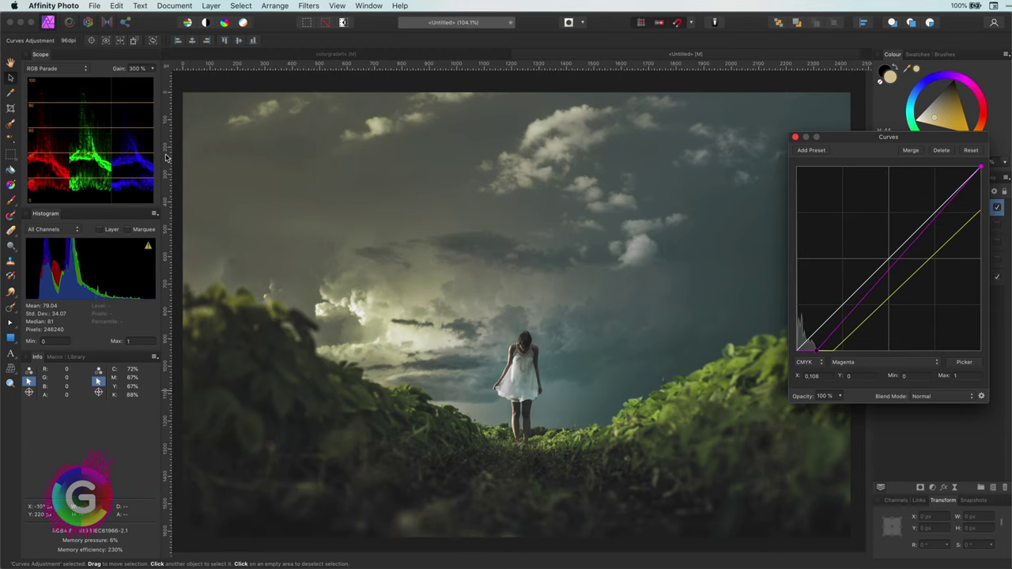
pyautogui.click(796, 137)
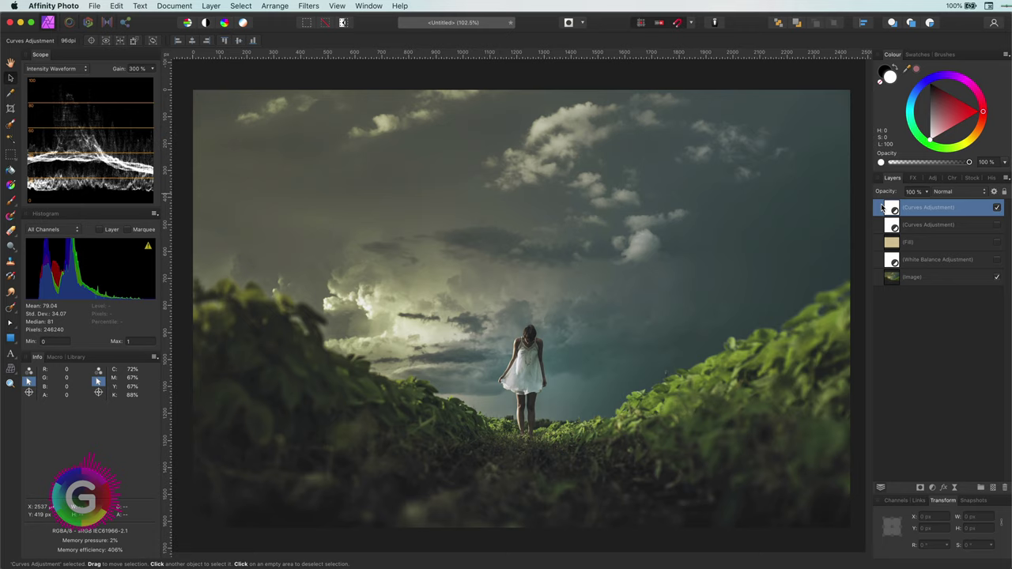
pyautogui.click(997, 208)
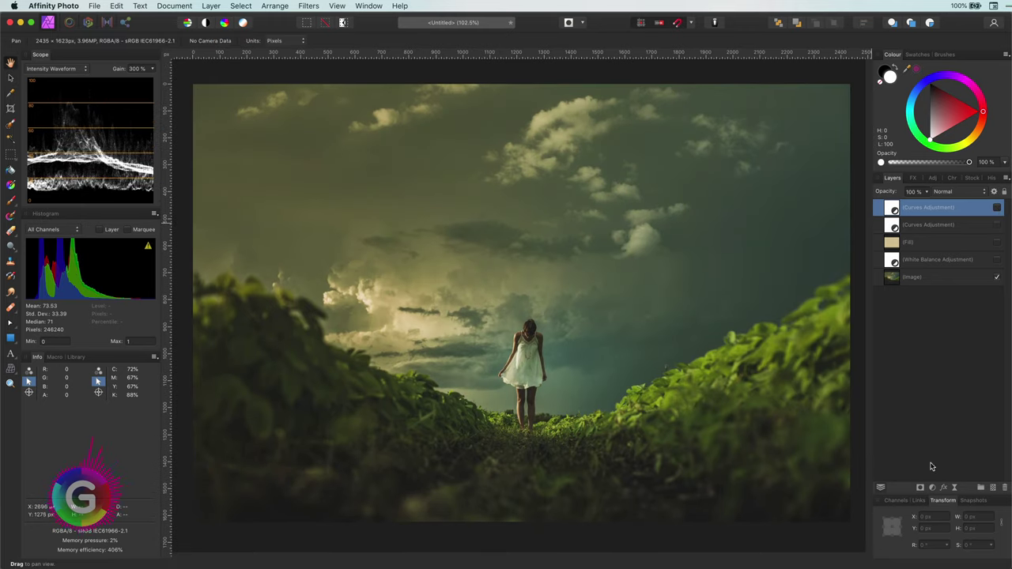
# Add a Curves adjustment in LAB mode and move the BOpponent channel's black point to X 0.075, Y 0.
pyautogui.click(932, 488)
pyautogui.click(956, 567)
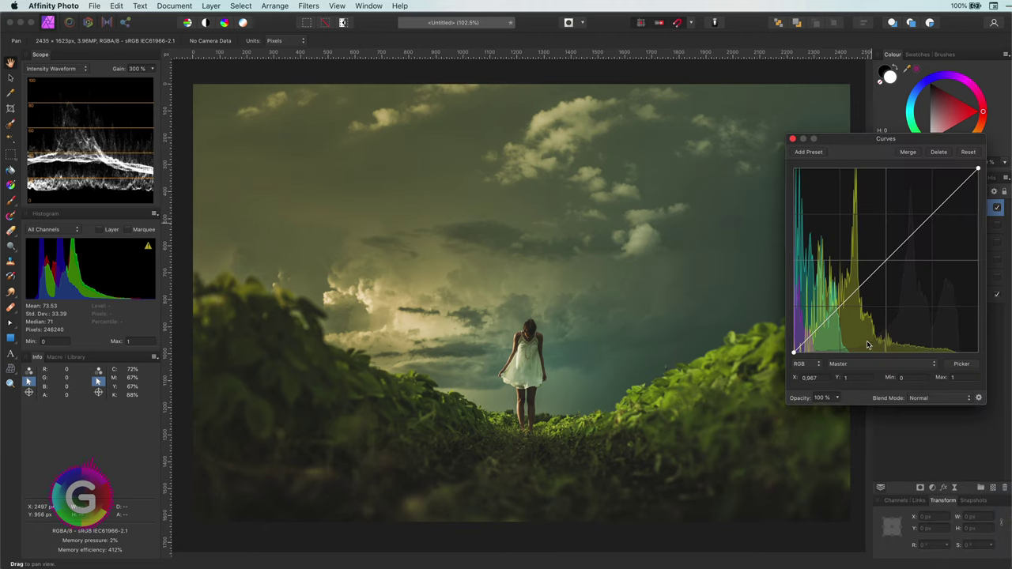
pyautogui.click(808, 365)
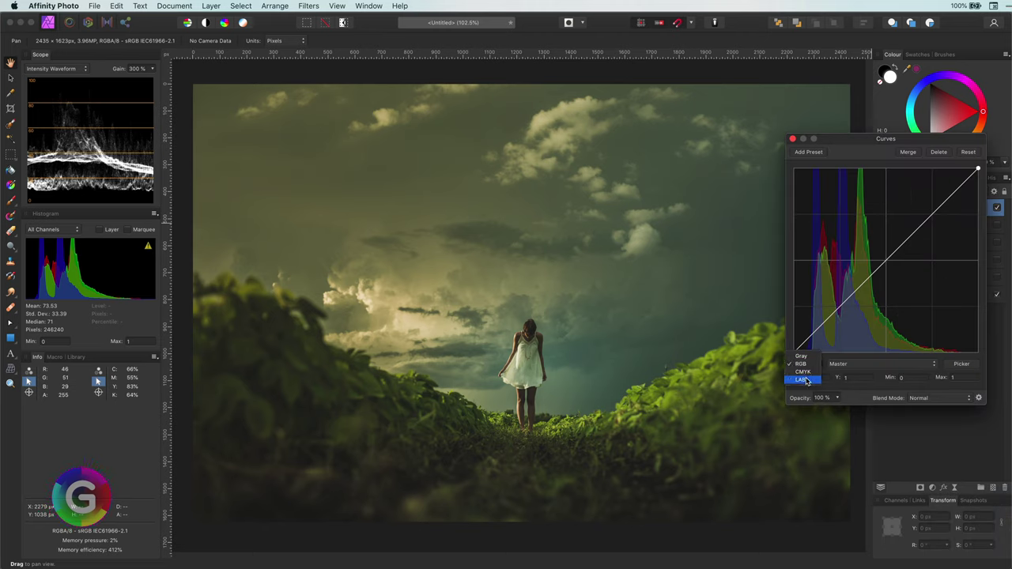
pyautogui.click(805, 380)
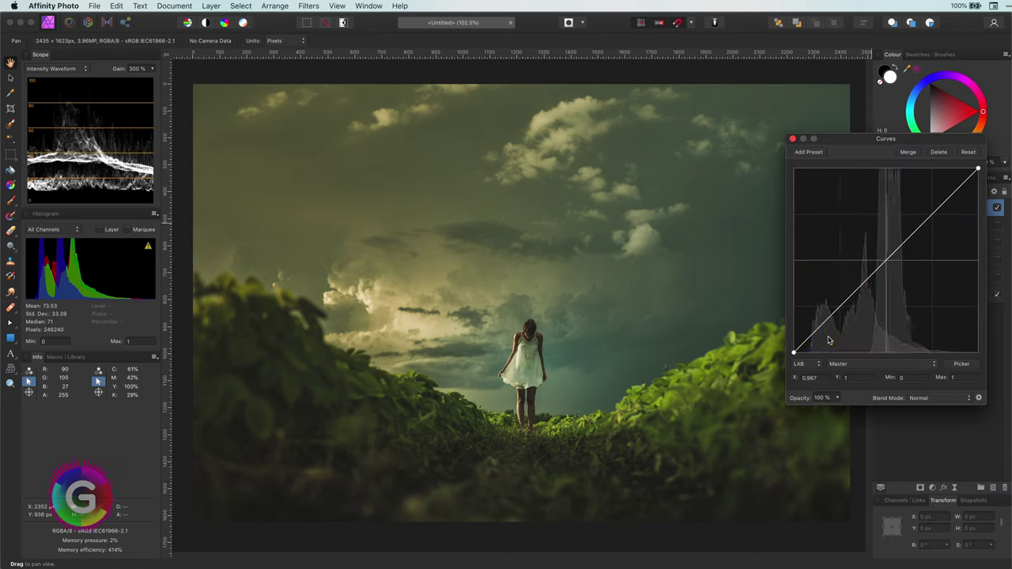
pyautogui.click(848, 365)
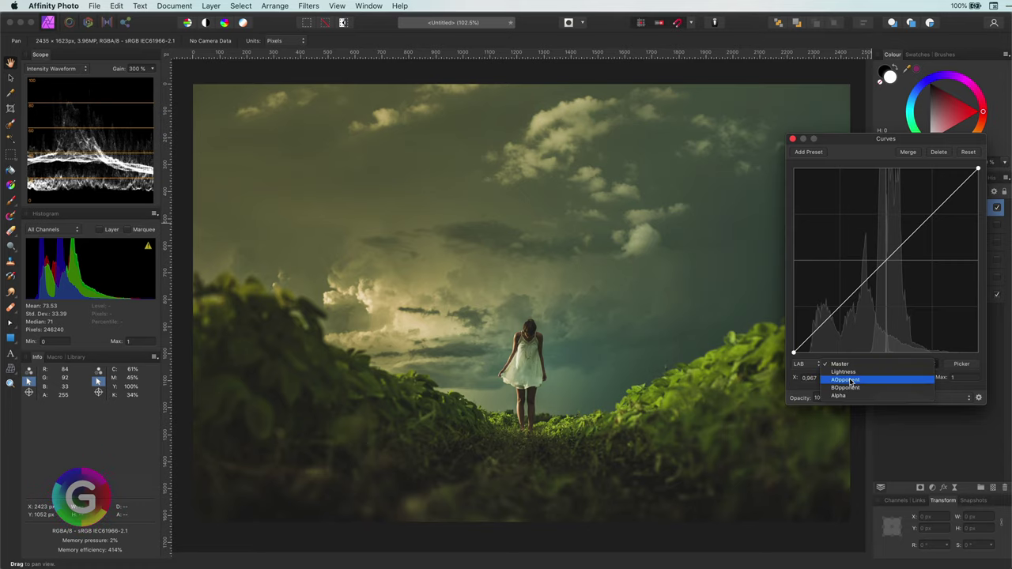
pyautogui.click(850, 379)
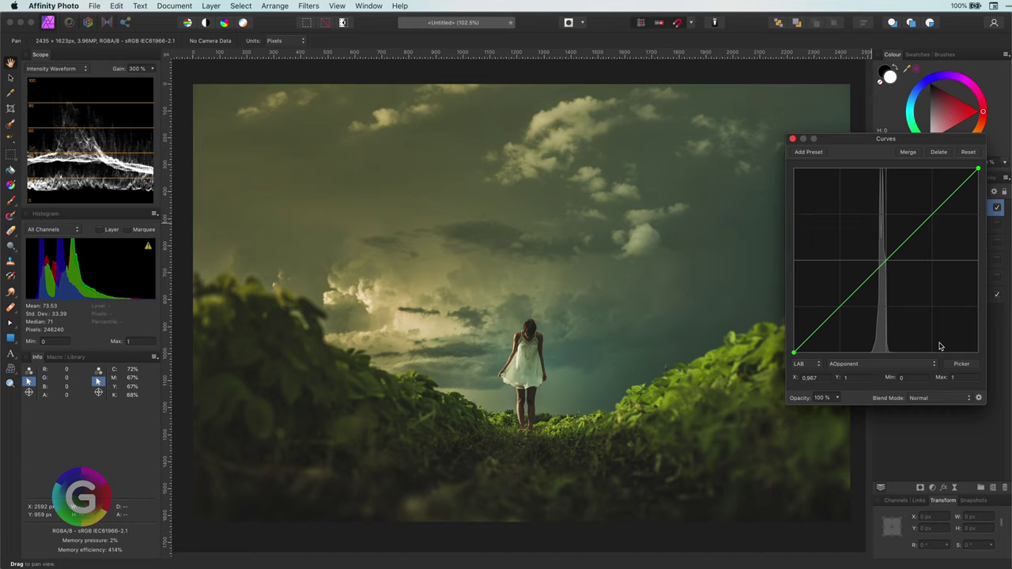
pyautogui.click(893, 364)
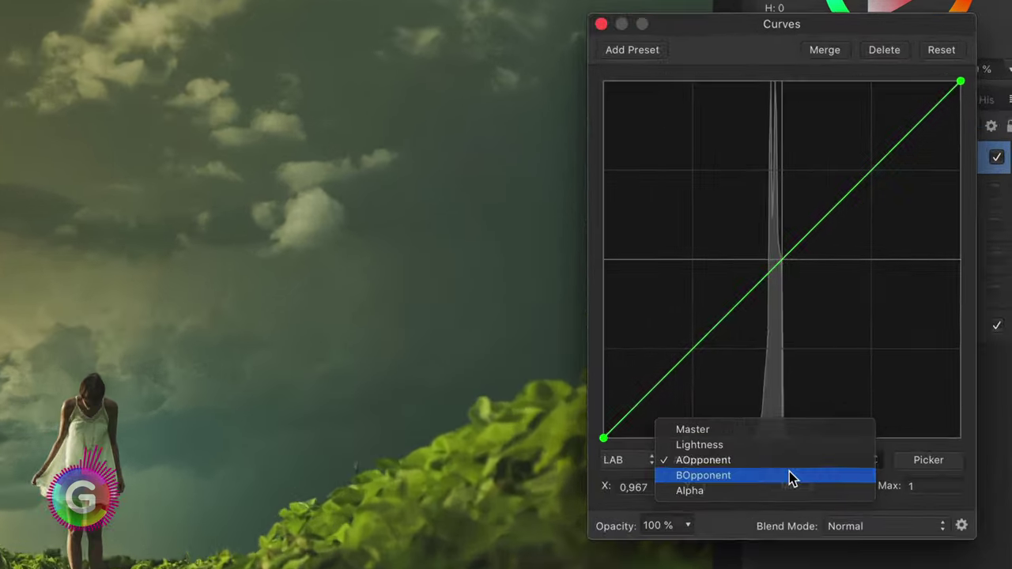
pyautogui.click(889, 372)
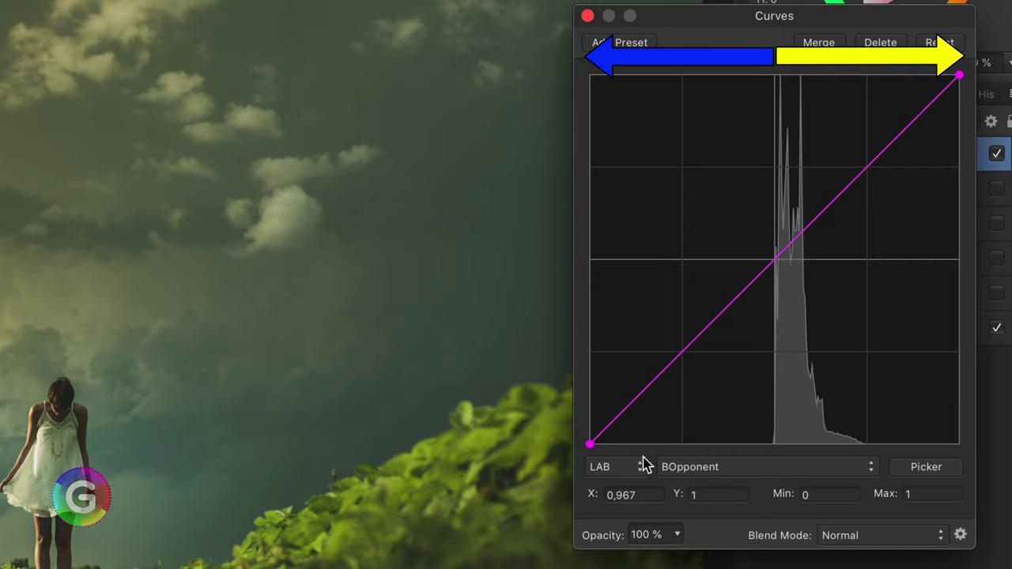
pyautogui.moveTo(593, 449); pyautogui.dragTo(617, 450)
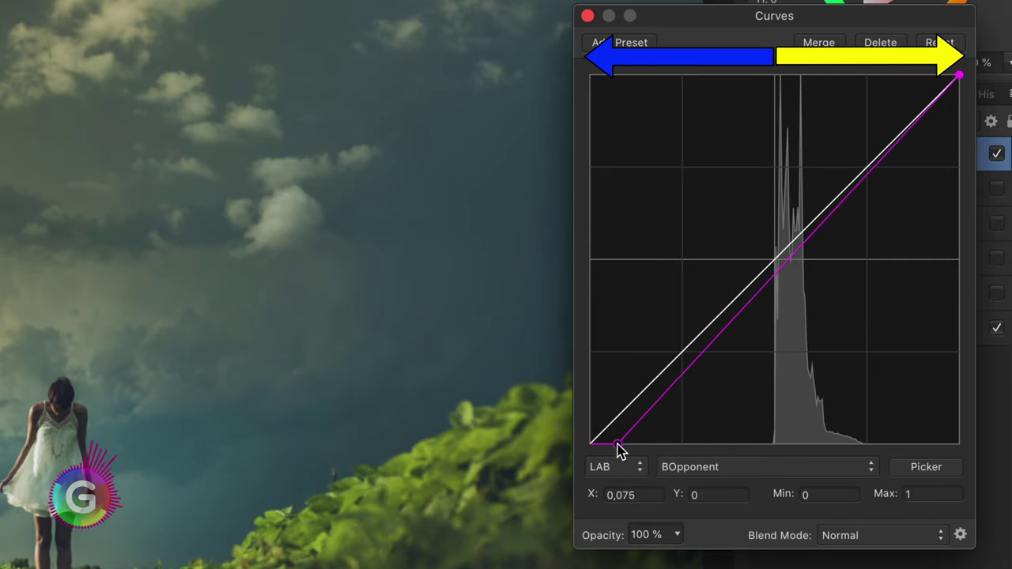
# Move the AOpponent channel's white point to X 0.978, Y 1 and close the Curves dialog.
pyautogui.click(745, 467)
pyautogui.click(747, 452)
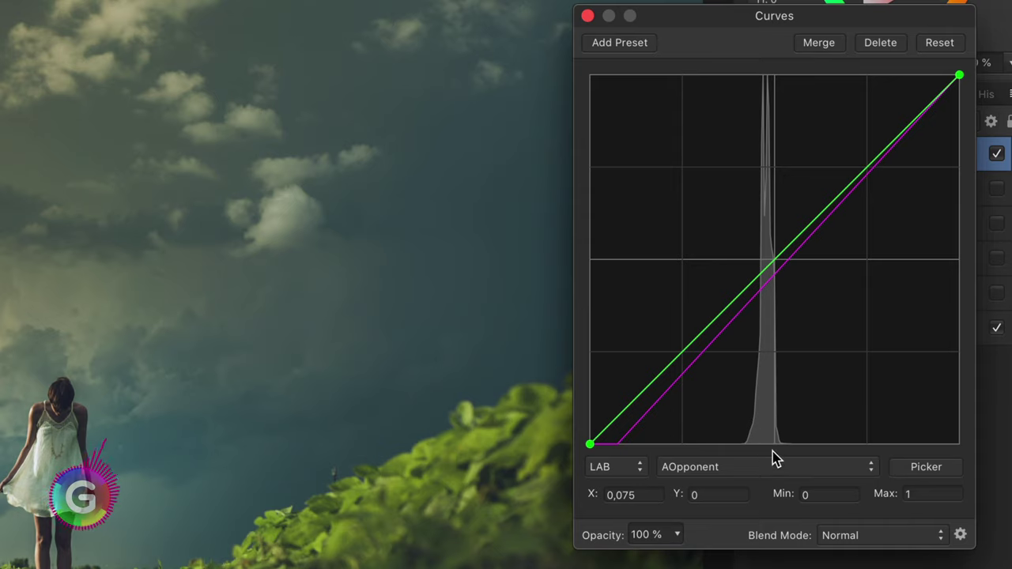
pyautogui.moveTo(957, 75); pyautogui.dragTo(951, 75)
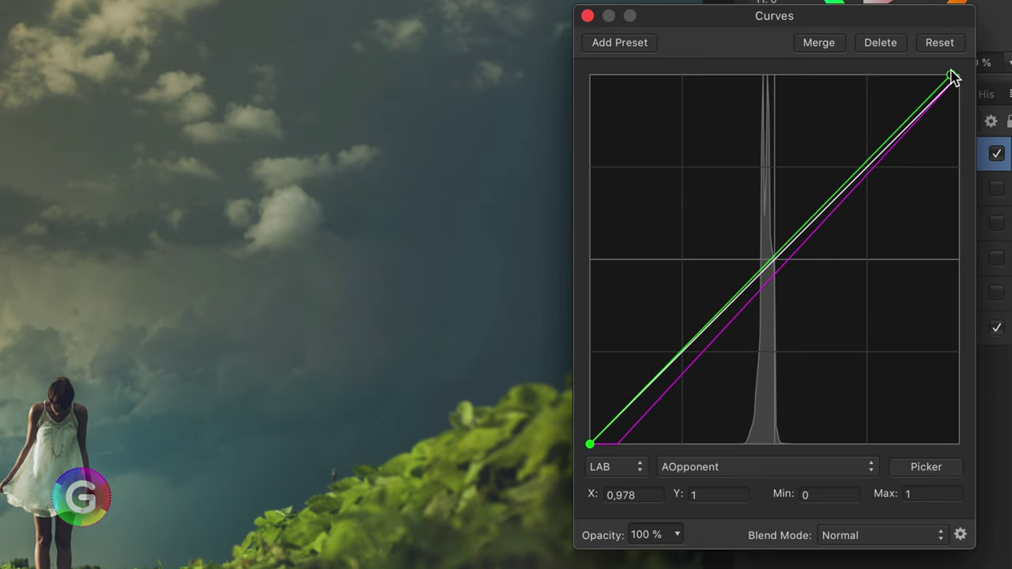
pyautogui.click(587, 15)
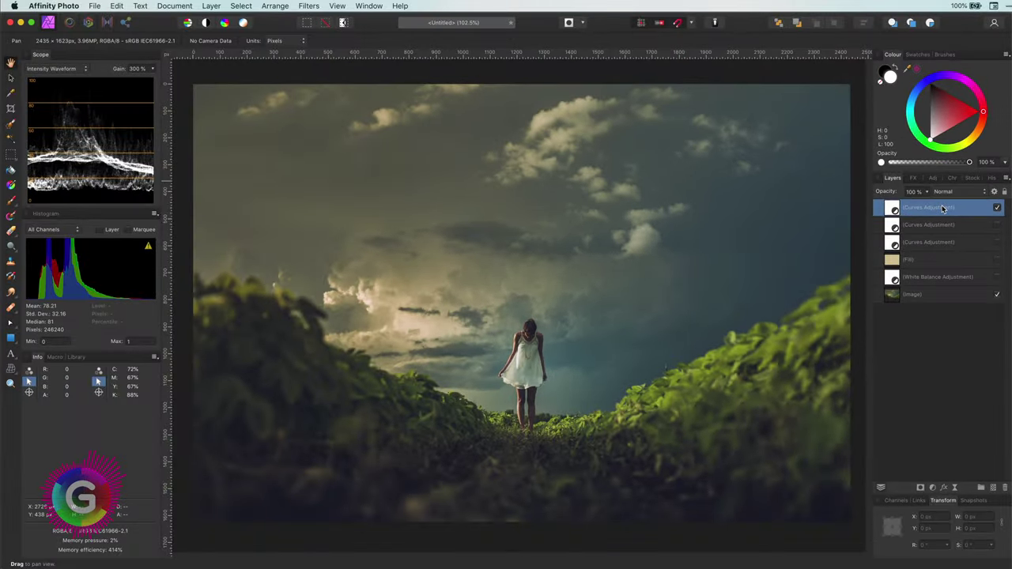
# Delete the LAB Curves adjustment at the top of the layer stack.
pyautogui.click(997, 208)
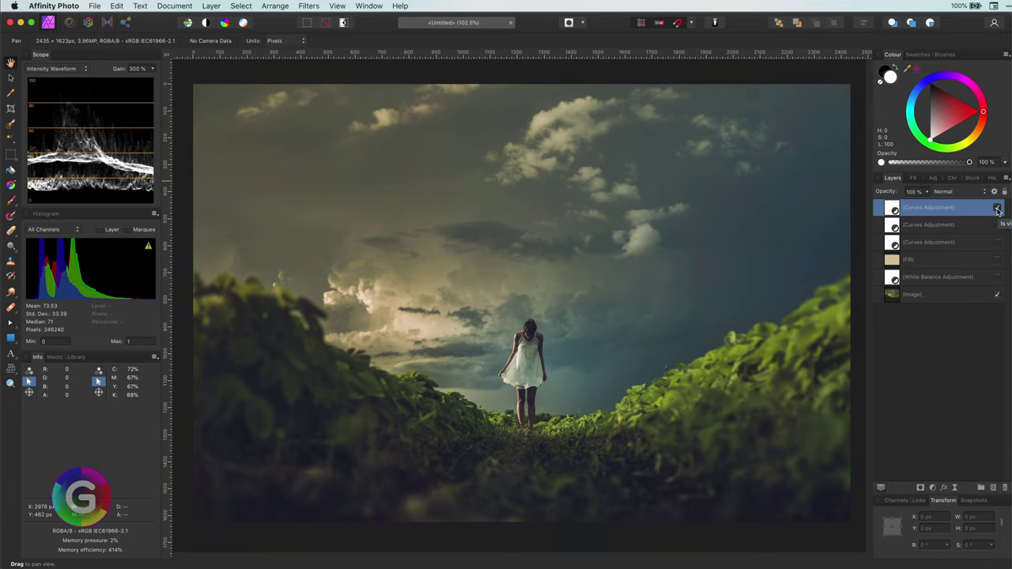
pyautogui.press('Delete')
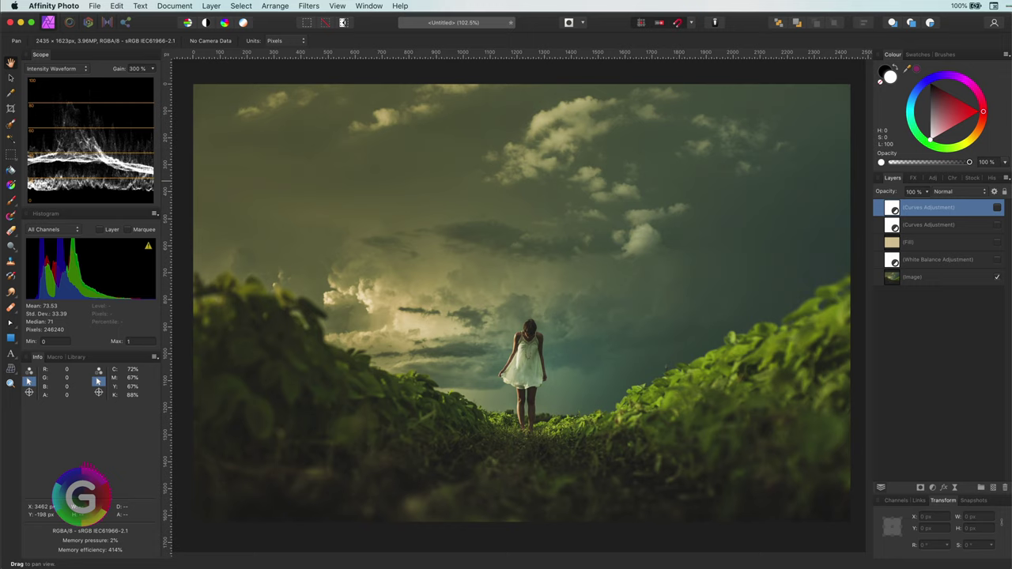
# Duplicate the image layer and move the copy to the top of the layer stack.
pyautogui.click(897, 280)
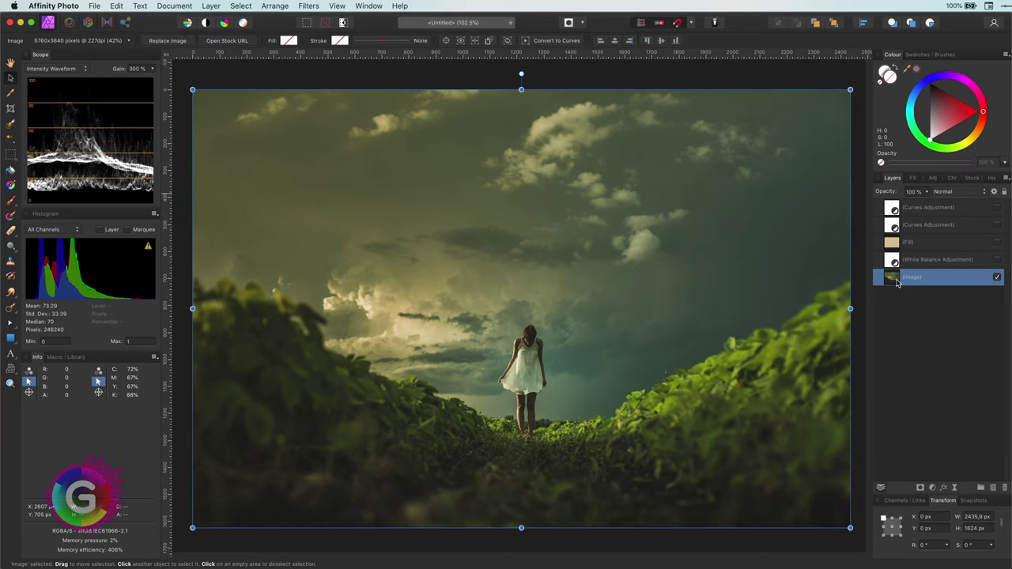
pyautogui.press('super+j')
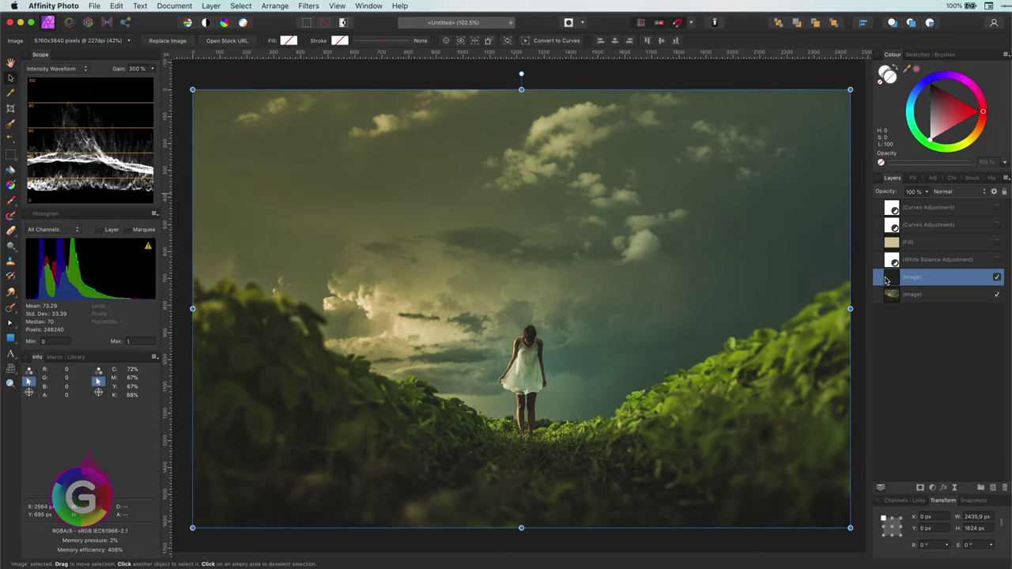
pyautogui.moveTo(898, 274); pyautogui.dragTo(905, 202)
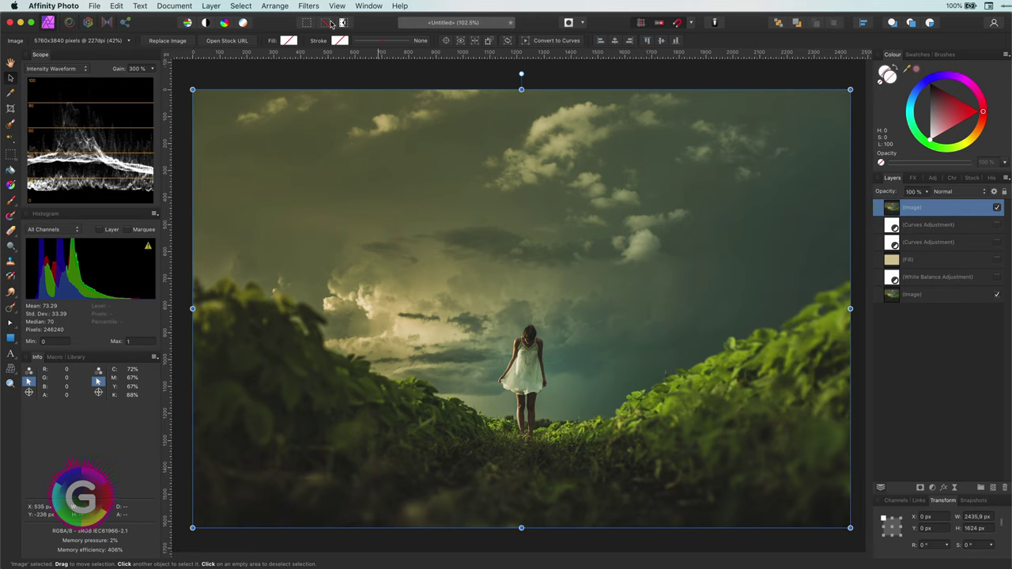
# Apply the Average blur filter to the duplicated image layer.
pyautogui.click(308, 7)
pyautogui.moveTo(380, 18)
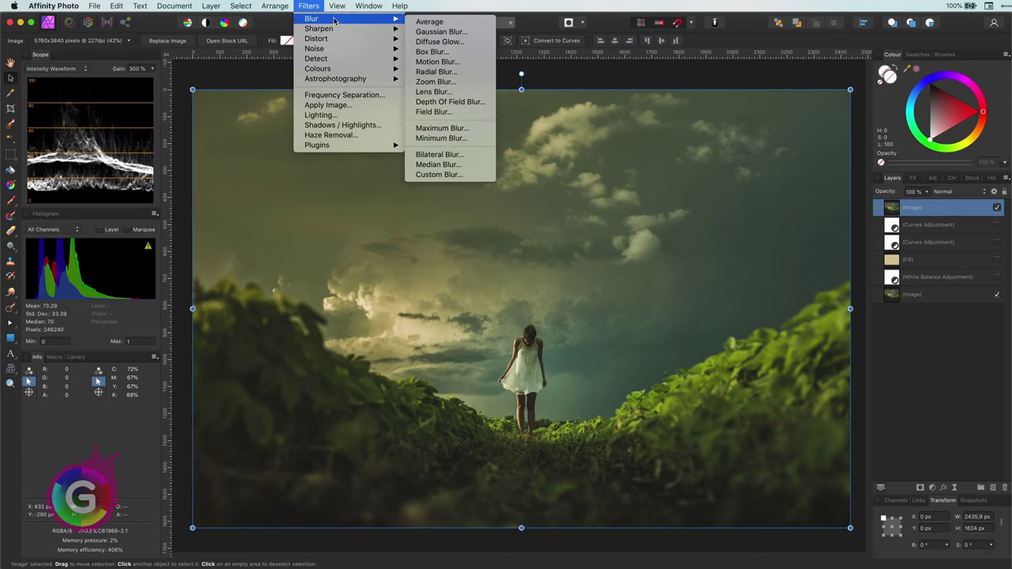
pyautogui.click(412, 20)
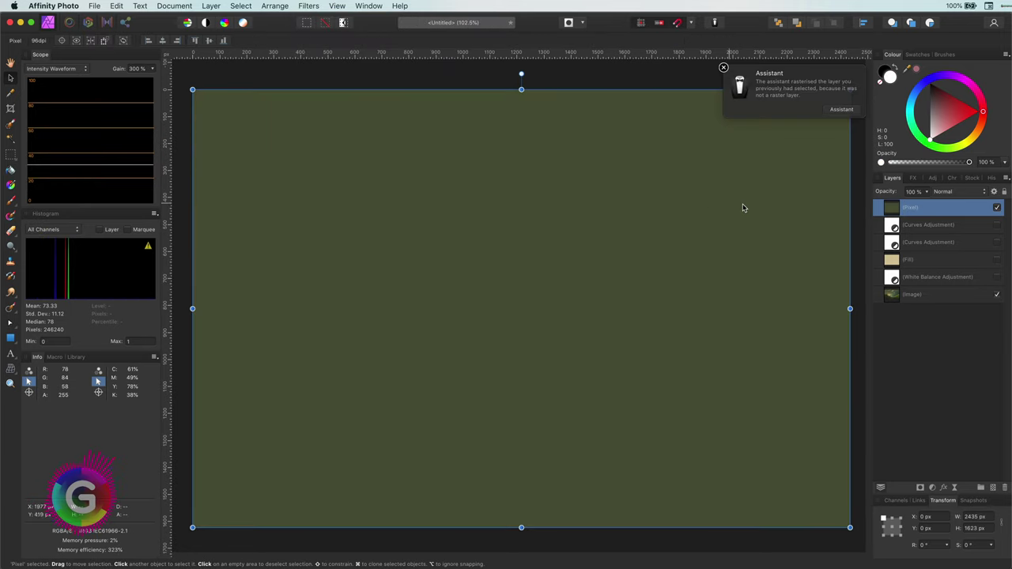
# Add a Curves adjustment above the averaged layer and change the scope display to RGB Parade.
pyautogui.click(933, 488)
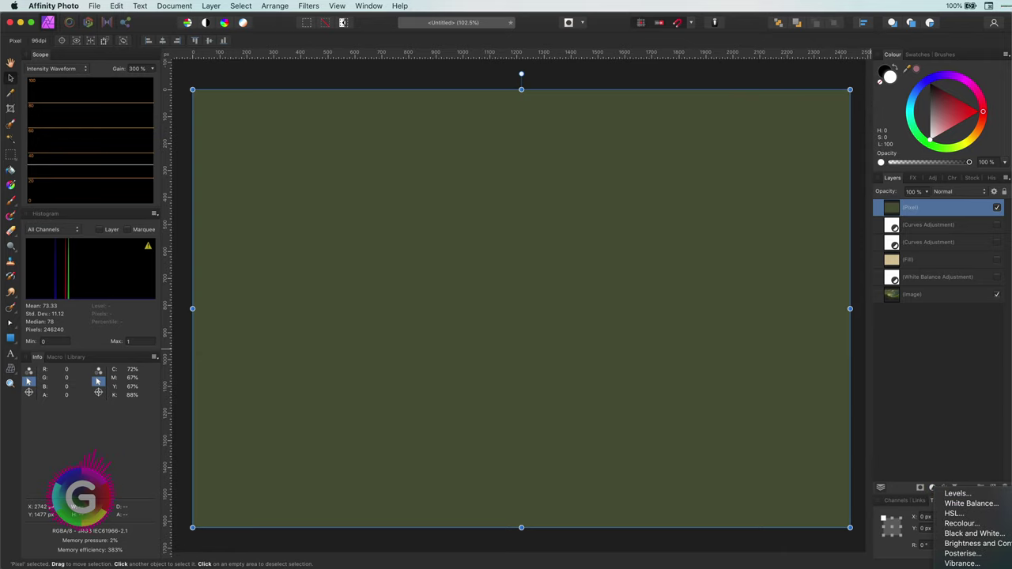
pyautogui.press('super+m')
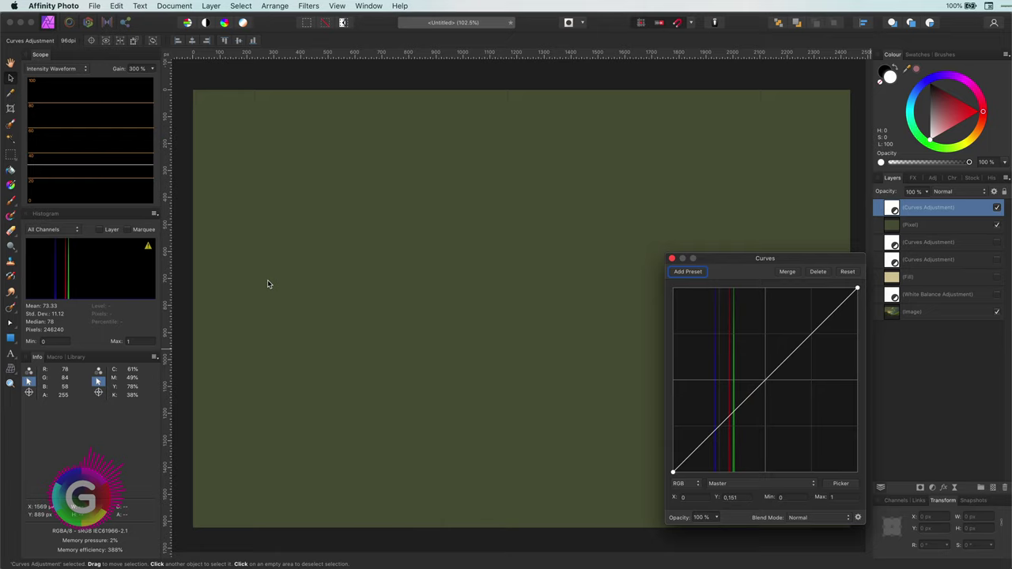
pyautogui.click(60, 70)
pyautogui.click(63, 83)
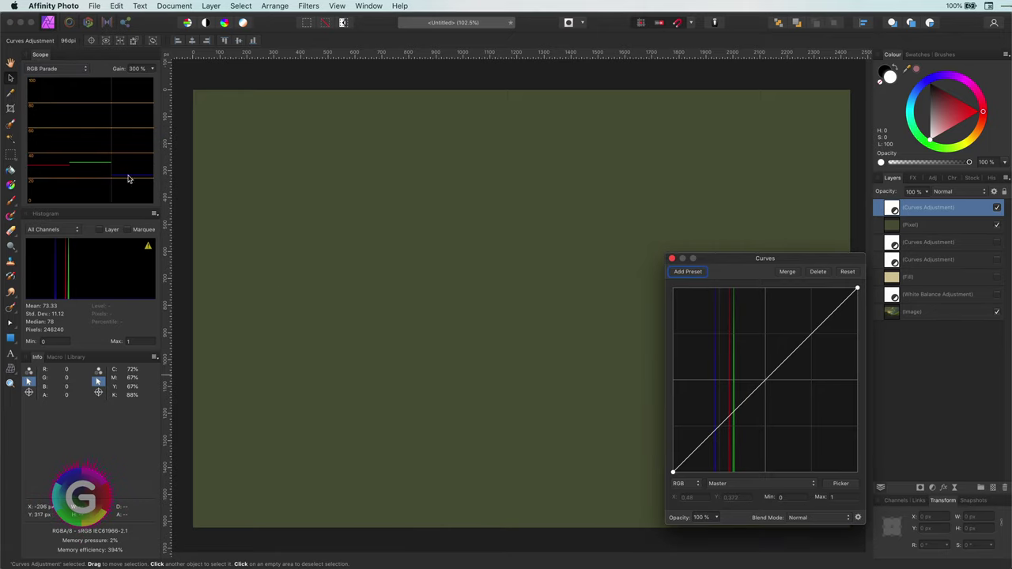
# In Curves, move the red channel's black point to X 0.03 and shift the green black point inward to match the red trace.
pyautogui.click(771, 483)
pyautogui.click(771, 495)
pyautogui.click(759, 483)
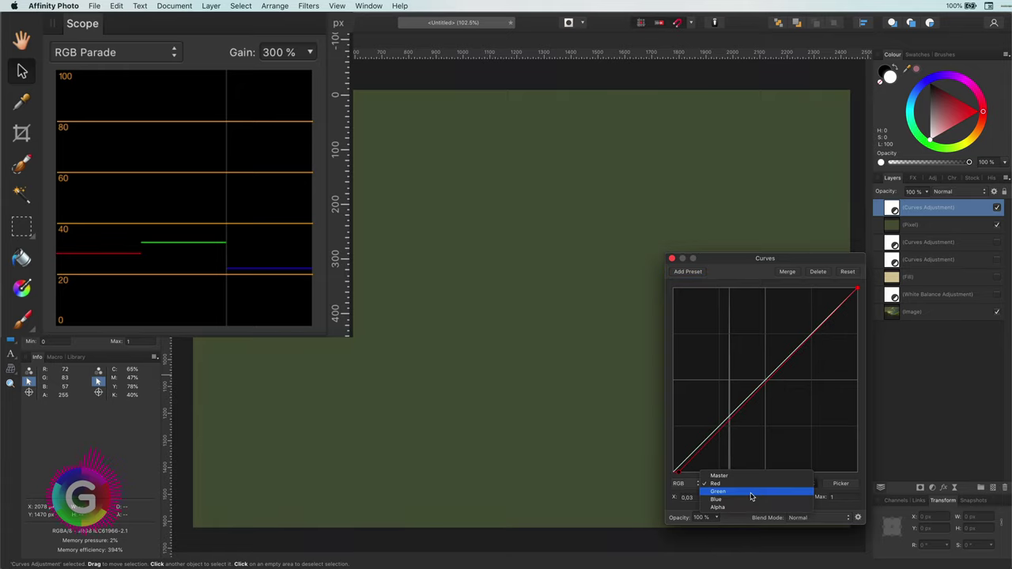
pyautogui.click(757, 493)
pyautogui.moveTo(674, 472)
pyautogui.mouseDown()
pyautogui.moveTo(683, 472)
pyautogui.moveTo(673, 459)
pyautogui.mouseUp()
# Raise the blue channel's black point output to about 0.078 to align its trace with red and green.
pyautogui.click(797, 485)
pyautogui.click(797, 495)
pyautogui.click(675, 463)
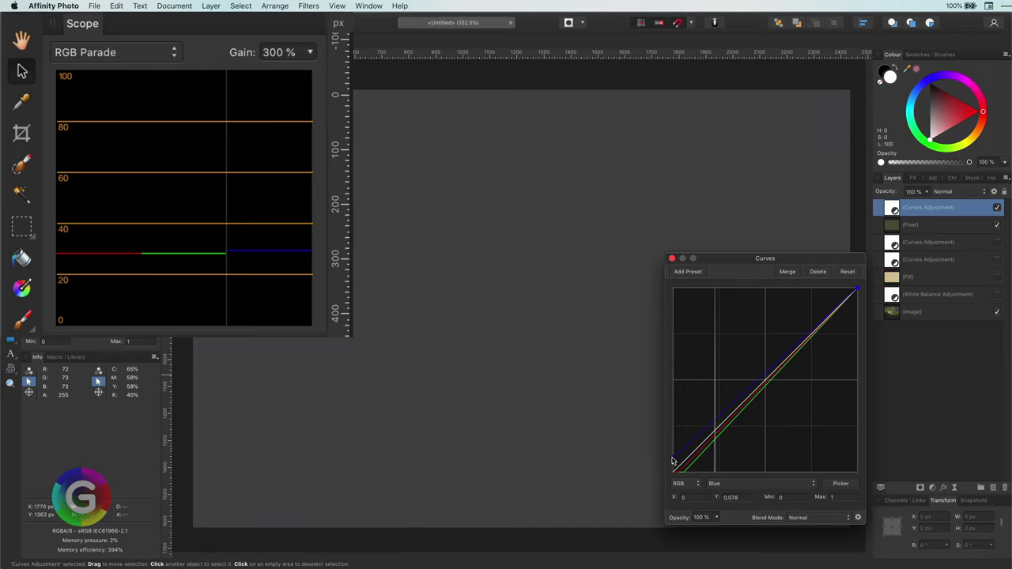
# Brighten the averaged colour by adding a Master curve point at X 0.51, Y 0.783.
pyautogui.click(778, 483)
pyautogui.click(778, 461)
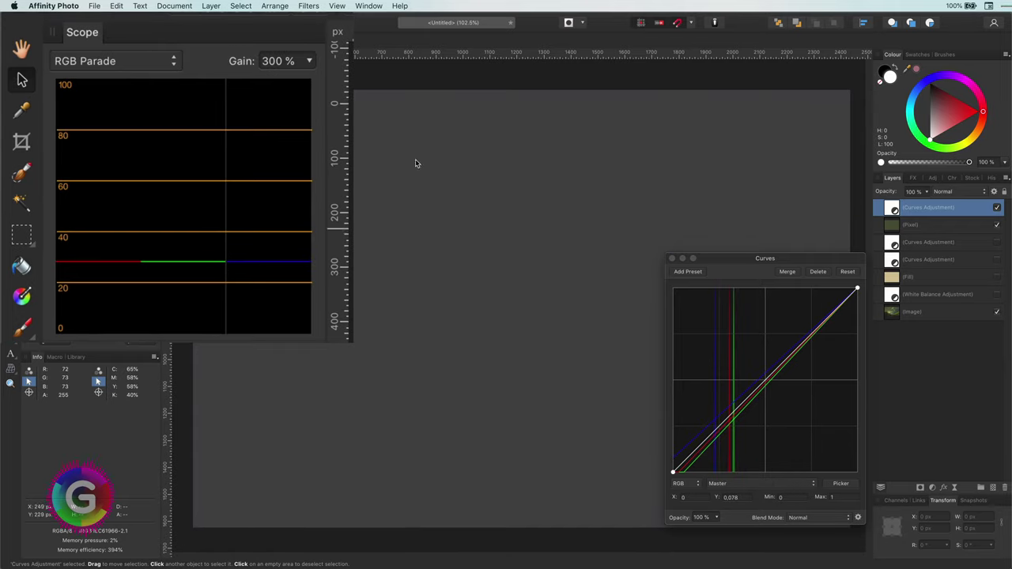
pyautogui.moveTo(764, 380); pyautogui.dragTo(767, 329)
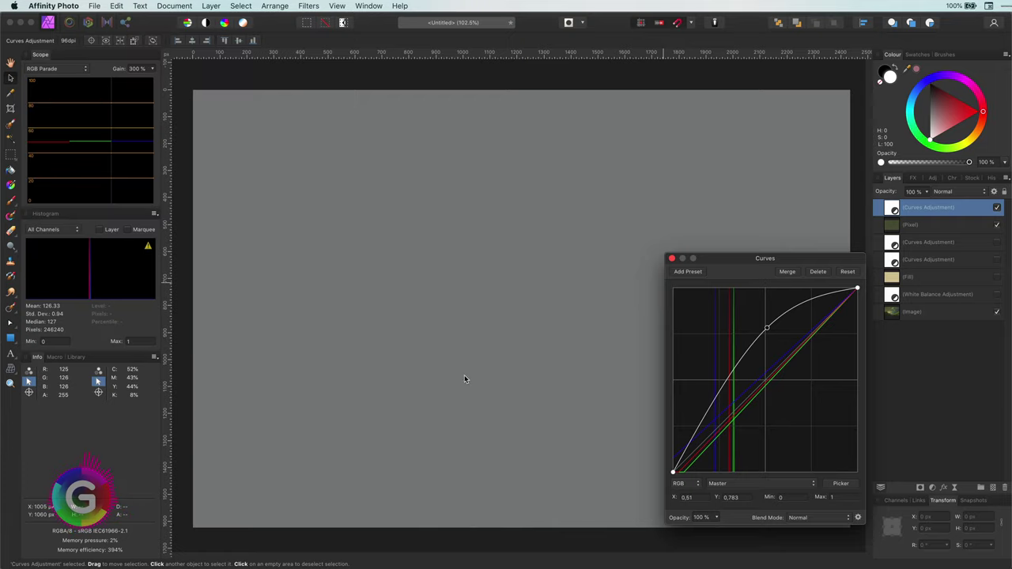
# Set the red channel's black point to X 0.021 in the Curves adjustment above the averaged layer, and close the adjustment.
pyautogui.click(729, 483)
pyautogui.click(733, 491)
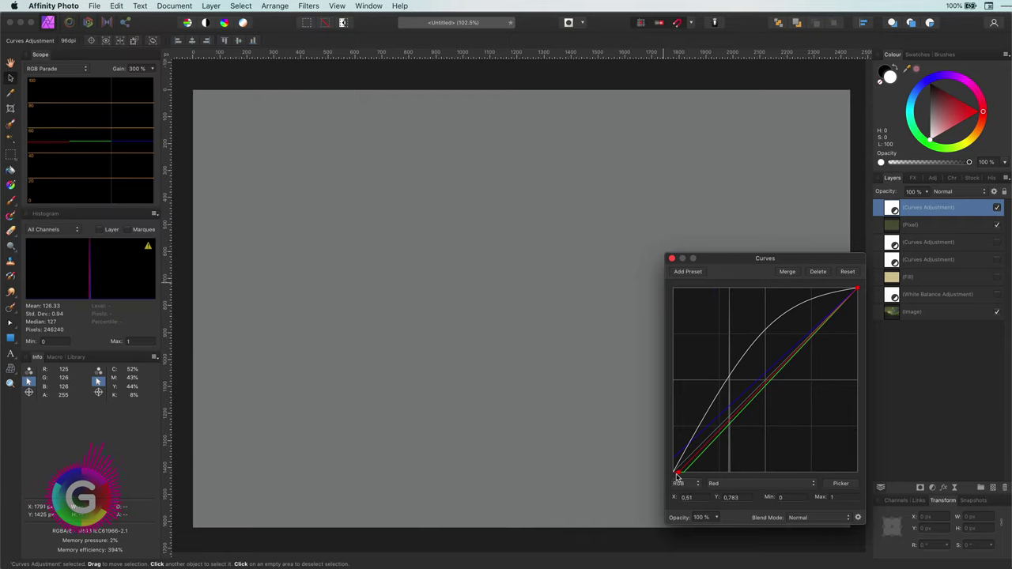
pyautogui.click(676, 475)
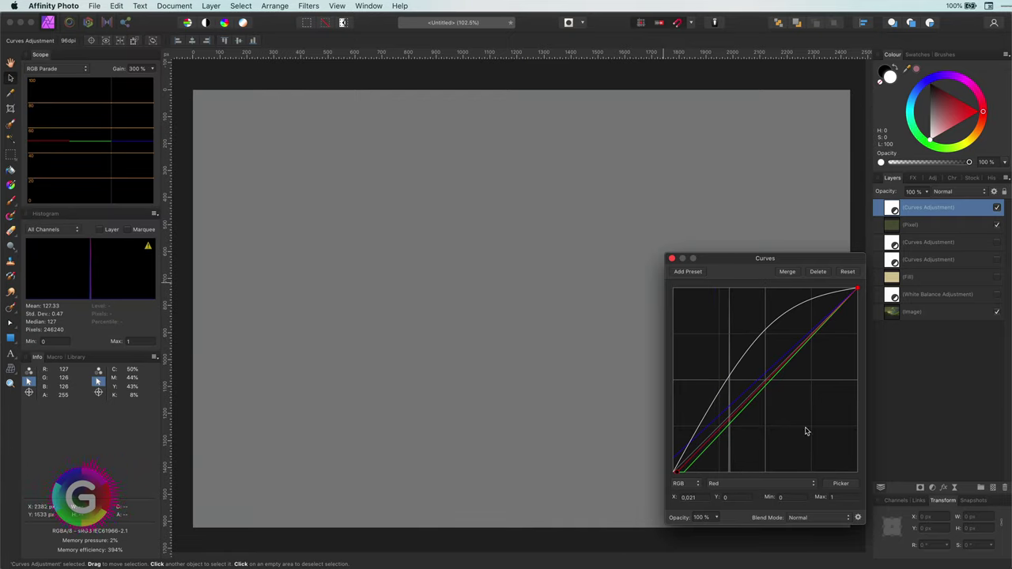
pyautogui.click(672, 259)
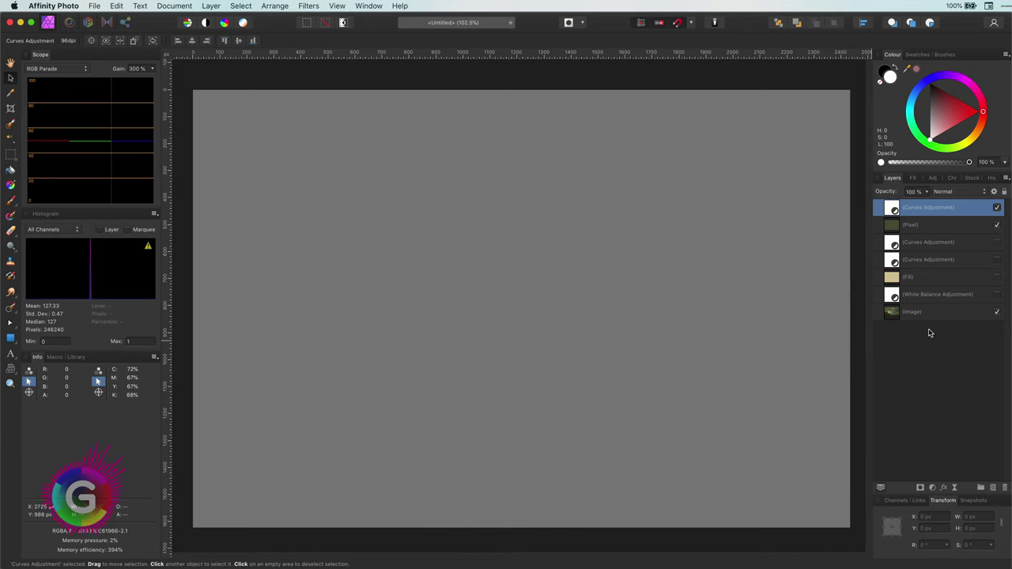
# Hide the averaged pixel layer to apply the top Curves adjustment to the photo, keeping that adjustment's blend mode at Normal.
pyautogui.click(997, 226)
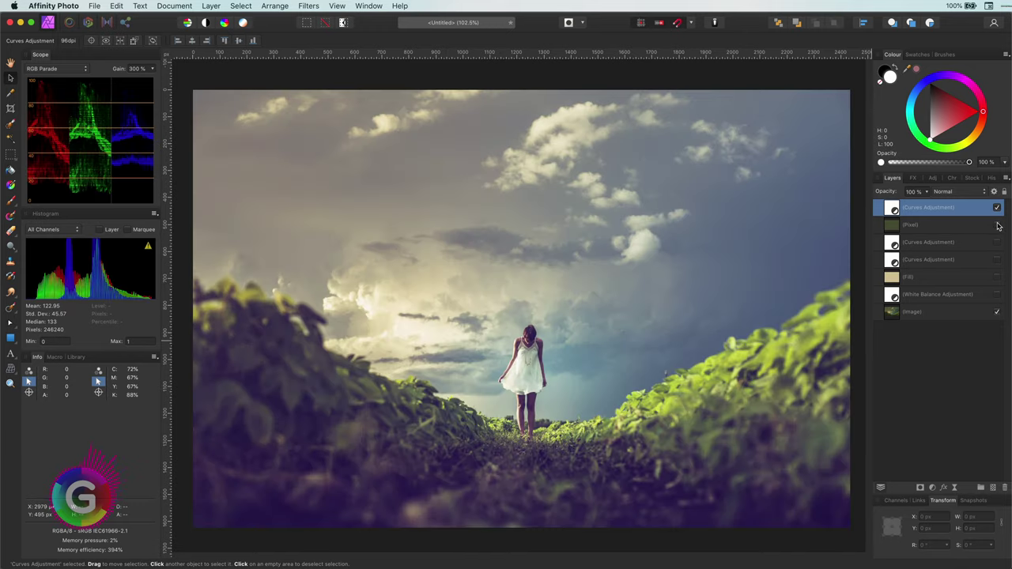
pyautogui.click(942, 314)
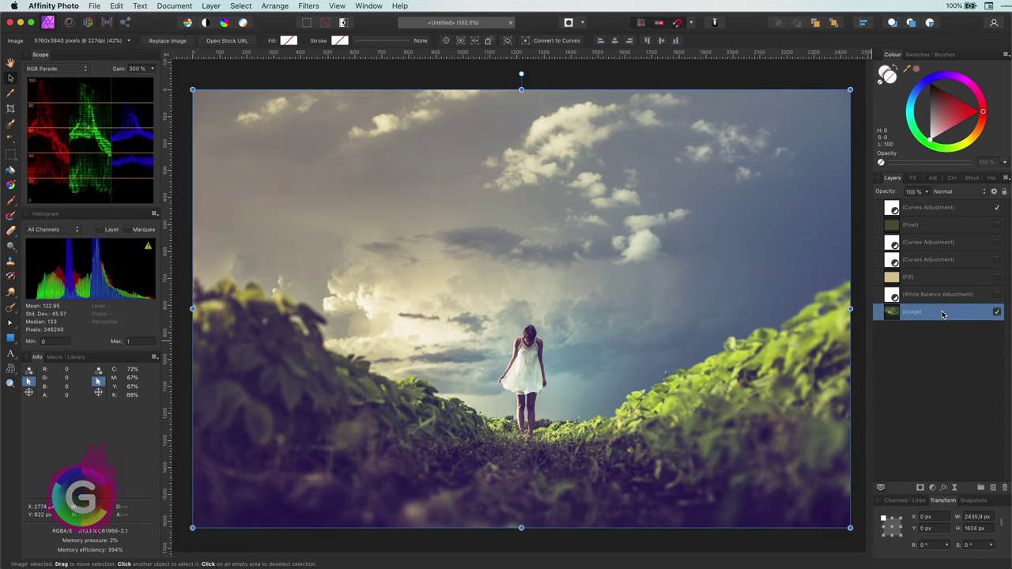
pyautogui.click(942, 210)
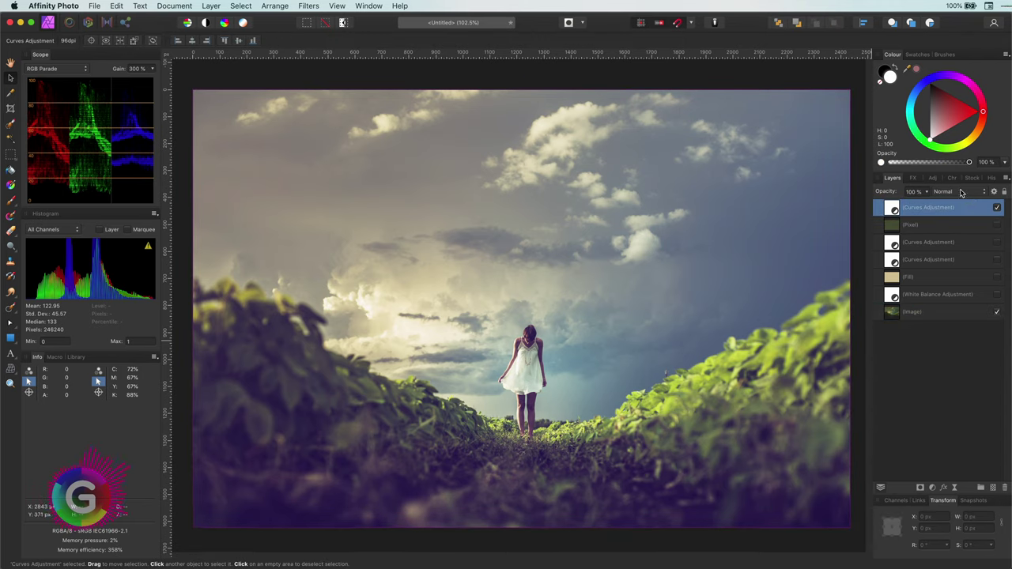
pyautogui.click(961, 193)
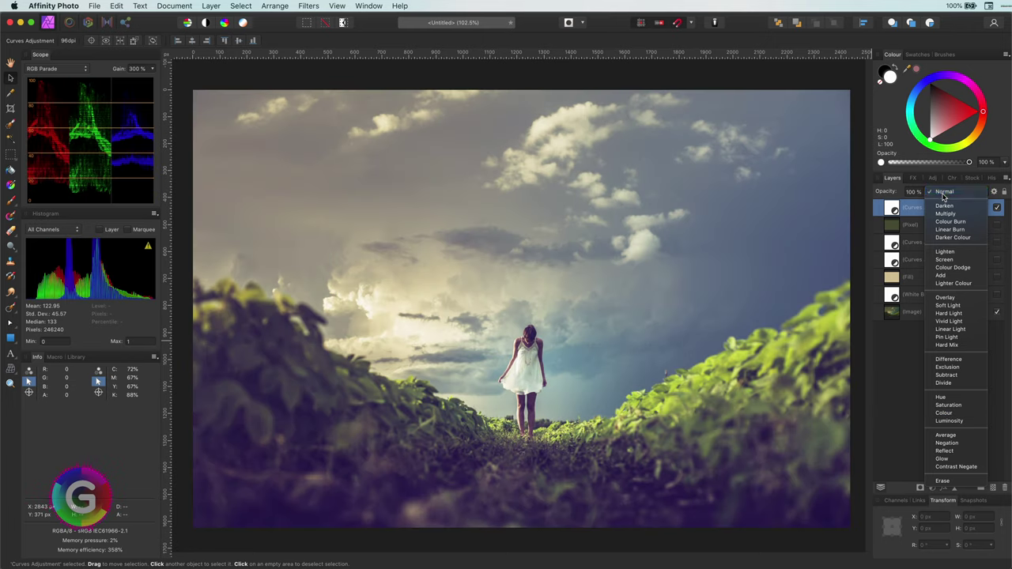
pyautogui.click(945, 191)
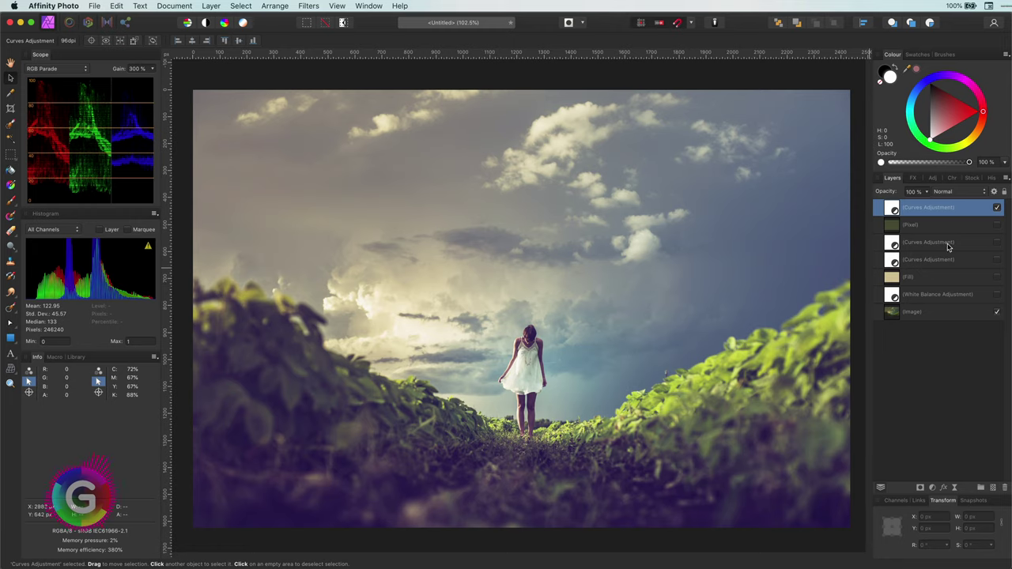
# Hide the top Curves adjustment, show the averaged pixel layer again and invert its colour.
pyautogui.click(996, 207)
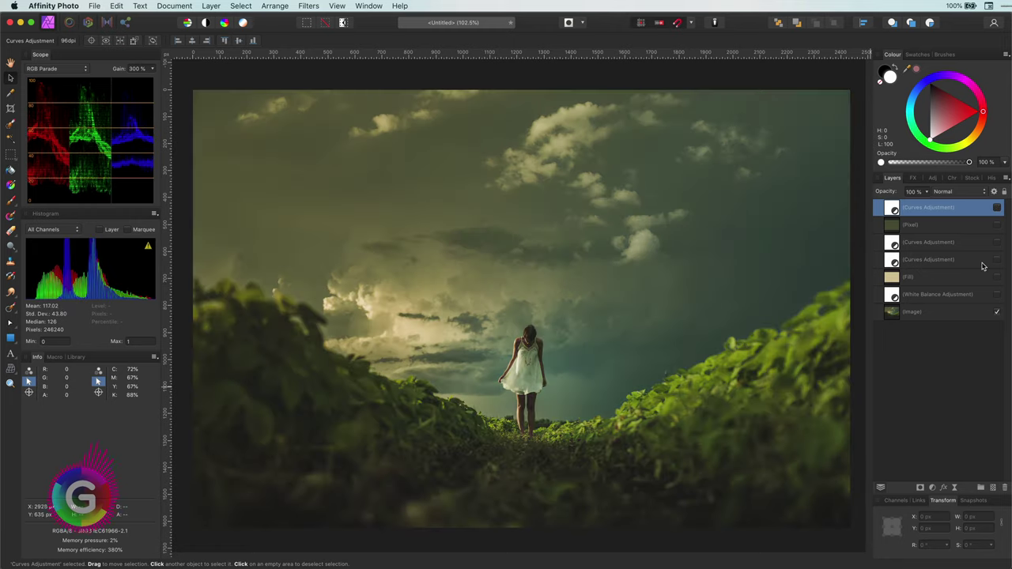
pyautogui.click(911, 228)
pyautogui.click(997, 225)
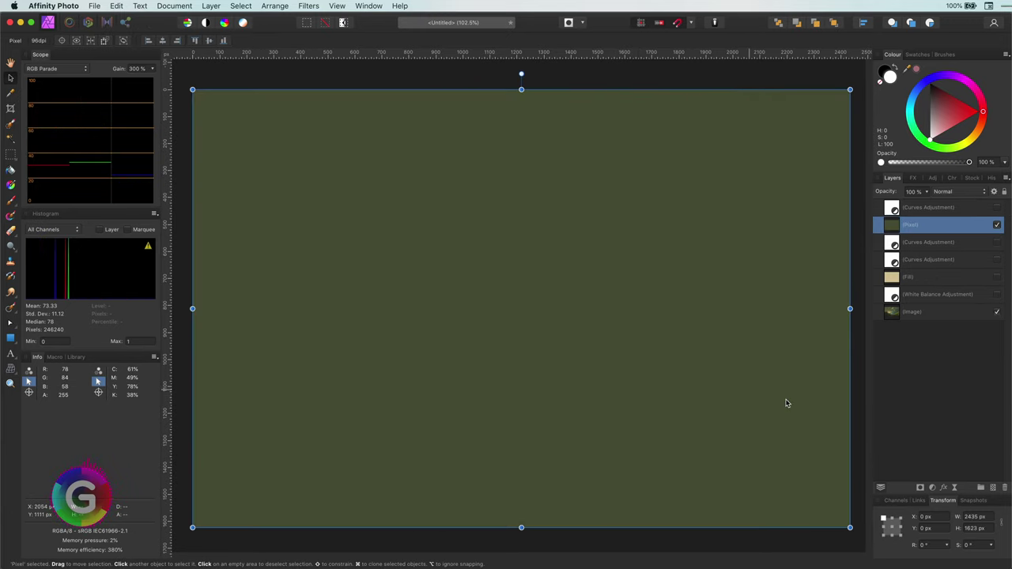
pyautogui.press('super+i')
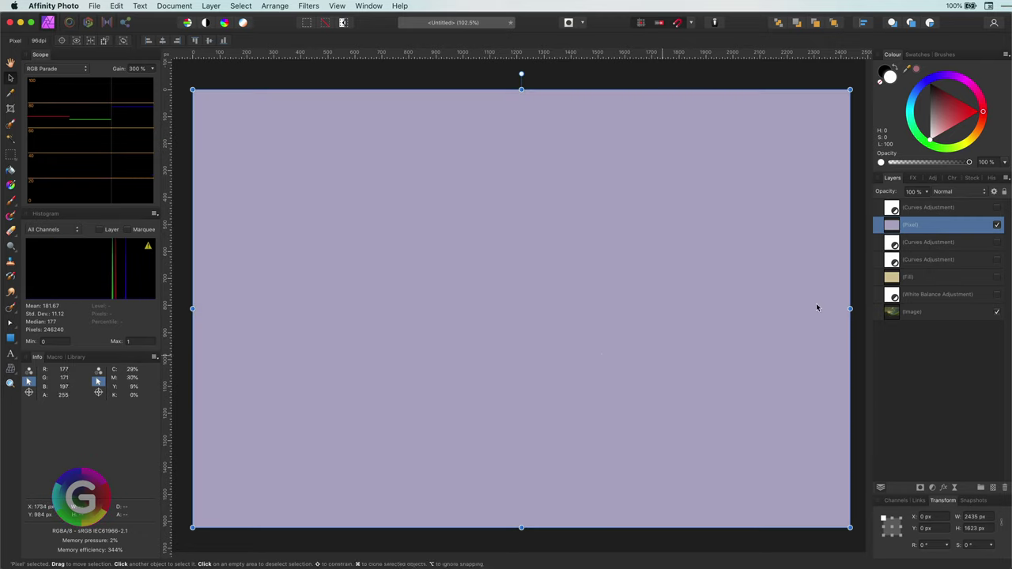
# Blend the inverted averaged layer over the photo with the Hue mode at 26% opacity.
pyautogui.click(944, 192)
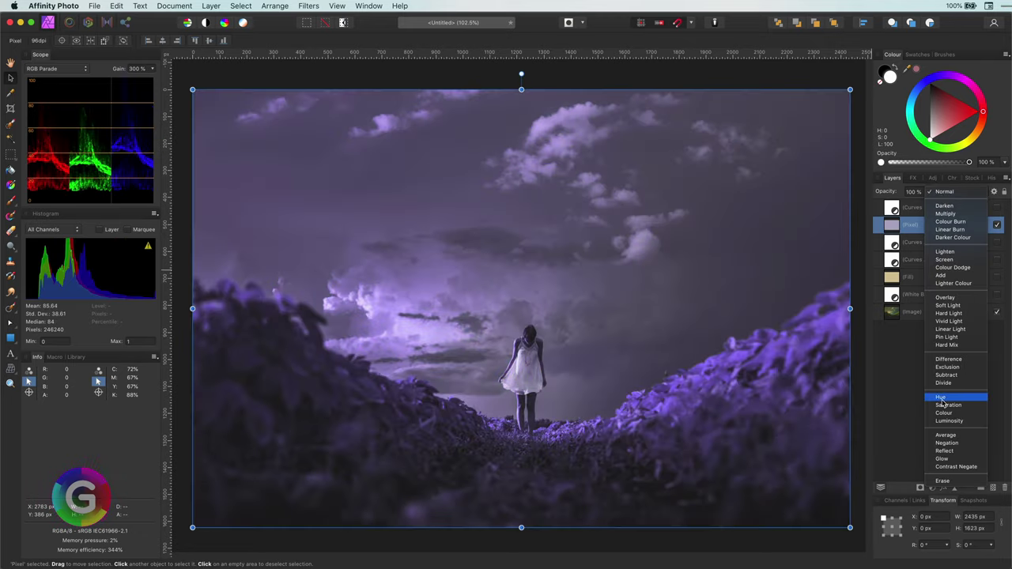
pyautogui.click(940, 397)
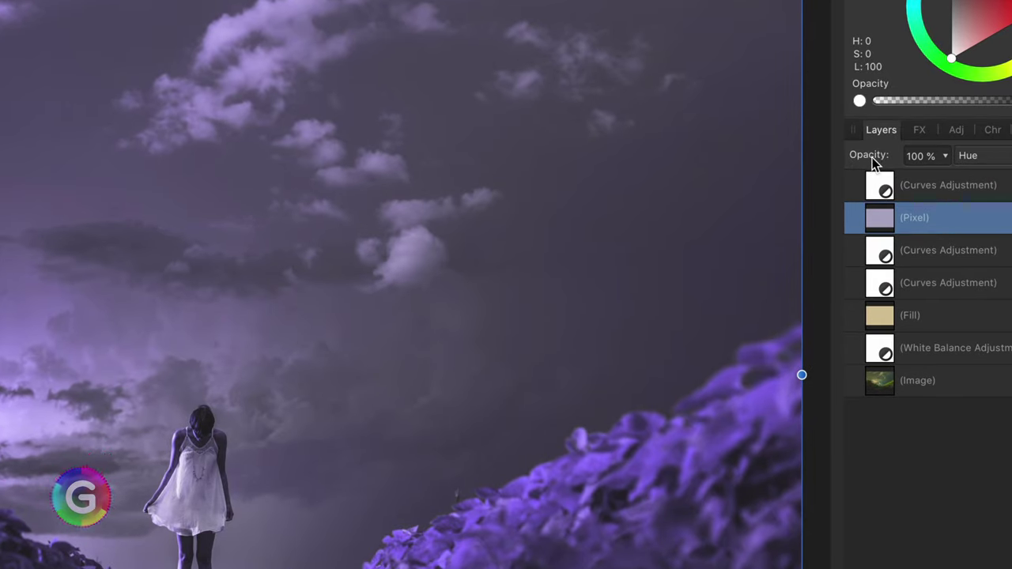
pyautogui.moveTo(874, 162); pyautogui.dragTo(817, 164)
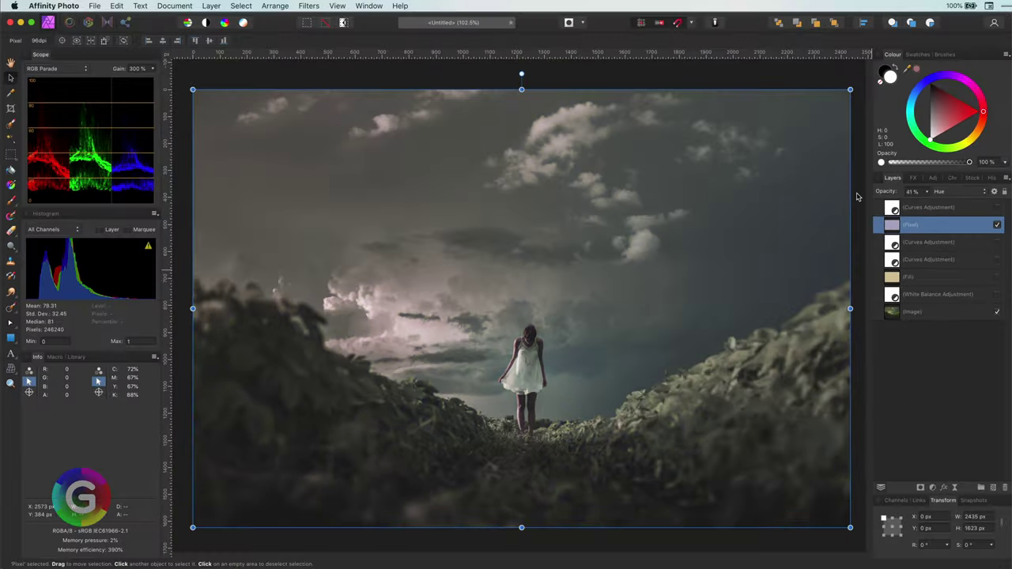
pyautogui.moveTo(856, 196)
pyautogui.mouseDown()
pyautogui.moveTo(835, 192)
pyautogui.moveTo(848, 193)
pyautogui.mouseUp()
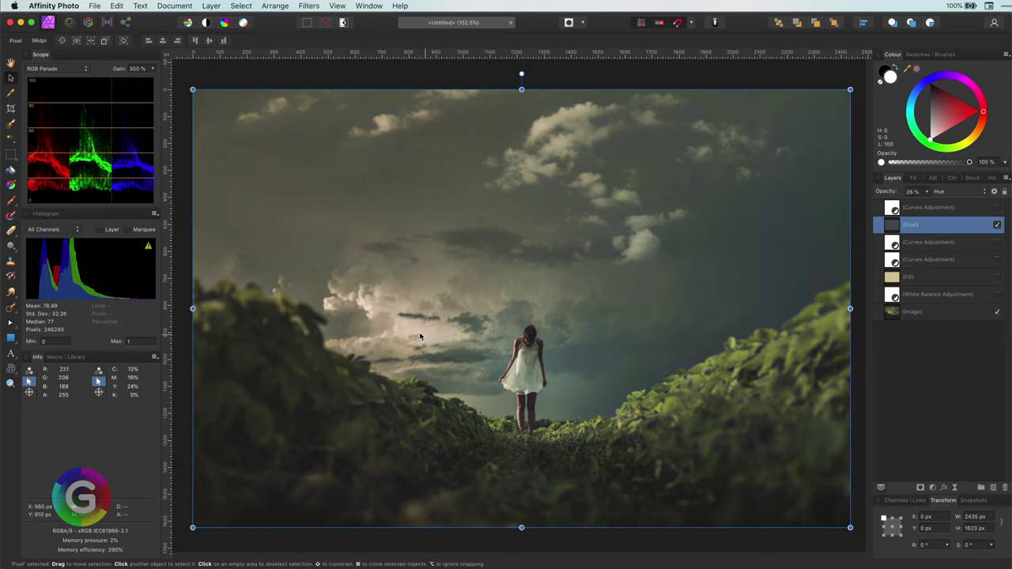
# Add a Curves adjustment above the inverted layer and shape a contrast curve with slightly darker shadows and brighter highlights.
pyautogui.click(931, 488)
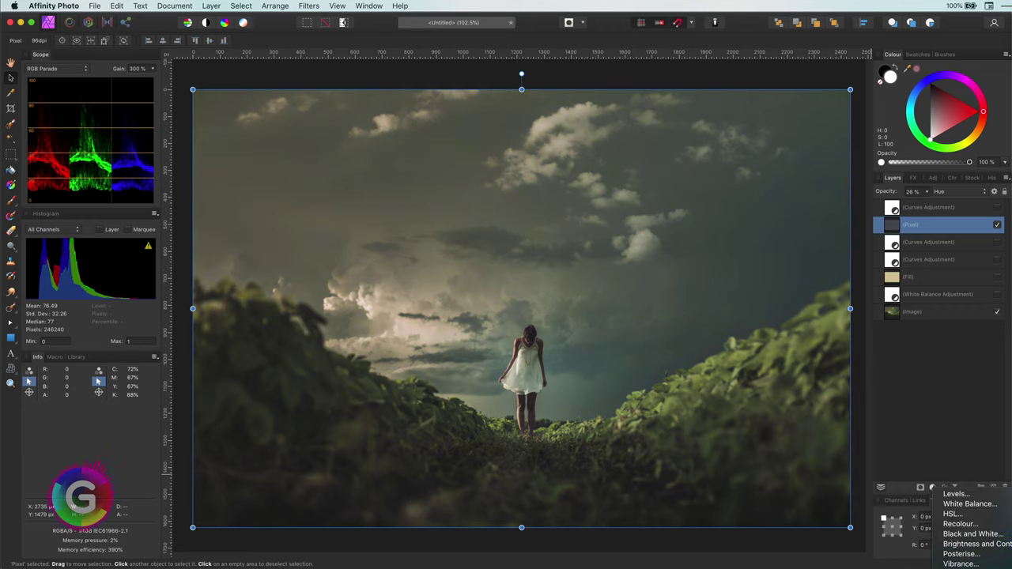
pyautogui.click(966, 564)
pyautogui.moveTo(465, 476); pyautogui.dragTo(463, 503)
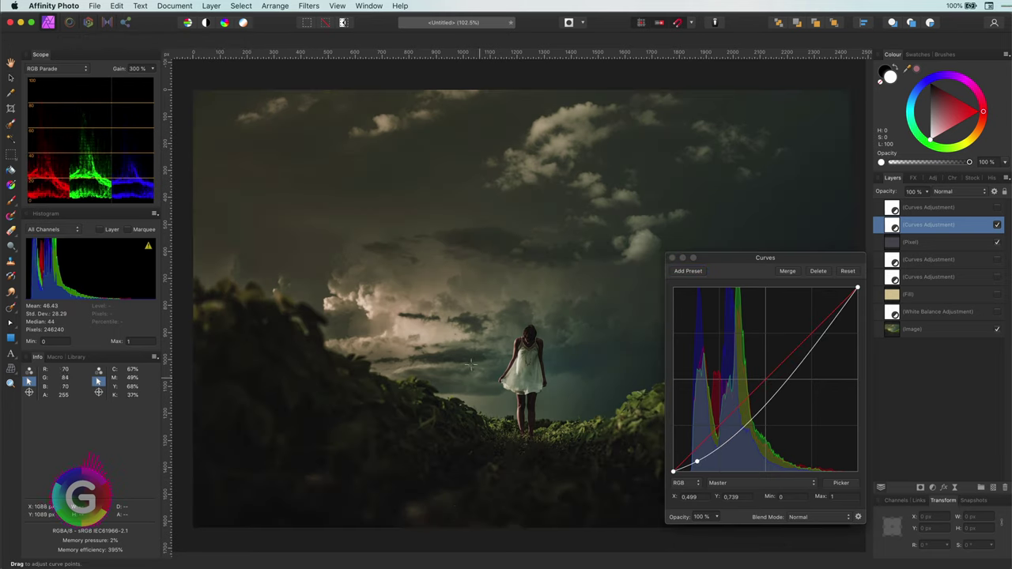
pyautogui.moveTo(368, 301); pyautogui.dragTo(369, 256)
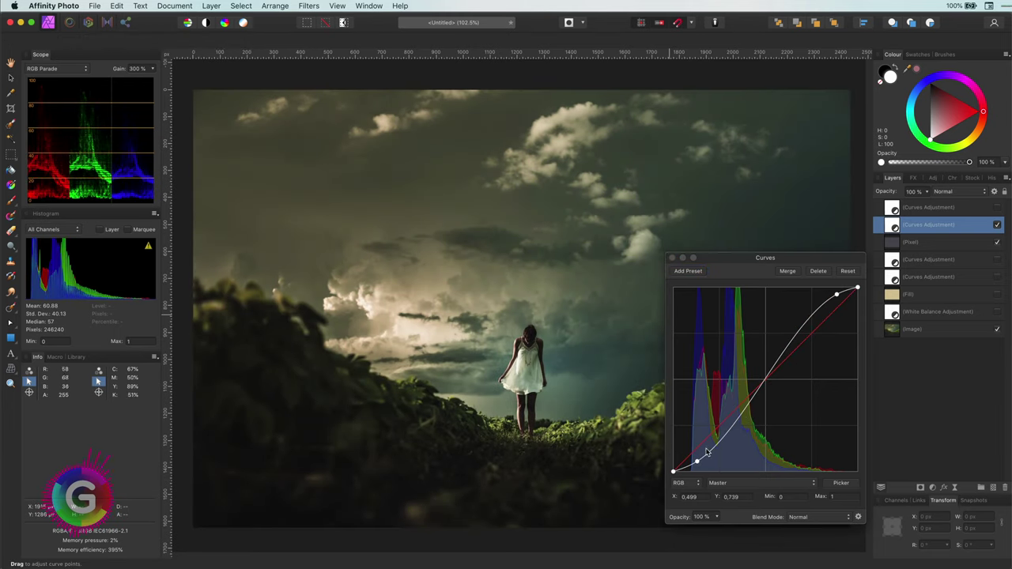
pyautogui.moveTo(697, 462); pyautogui.dragTo(693, 457)
pyautogui.click(672, 258)
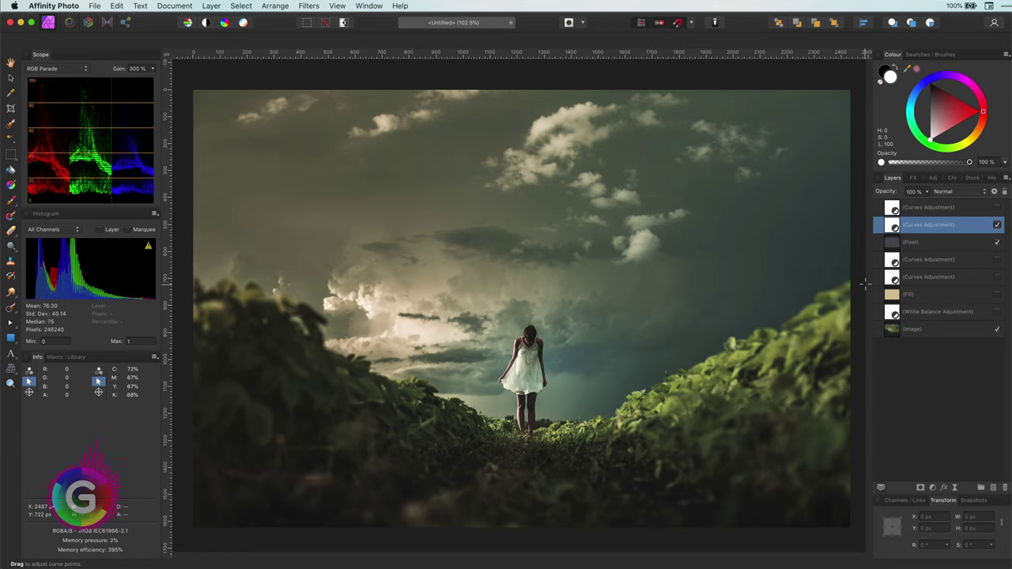
# Hide the contrast Curves and inverted pixel layers, and compare the earlier Curves, Fill and White Balance corrections one at a time.
pyautogui.click(998, 226)
pyautogui.click(997, 243)
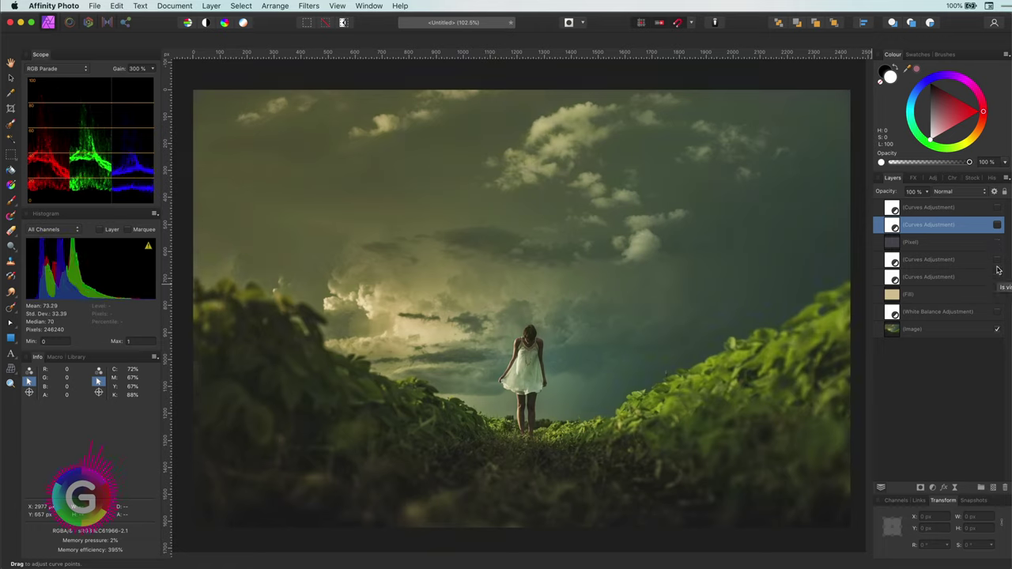
pyautogui.click(997, 261)
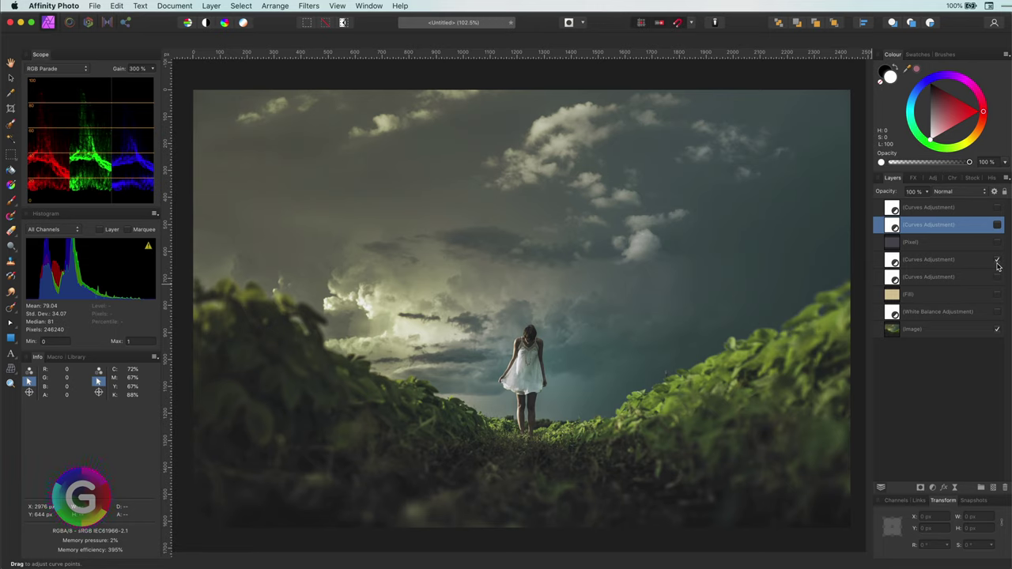
pyautogui.click(996, 261)
pyautogui.click(998, 277)
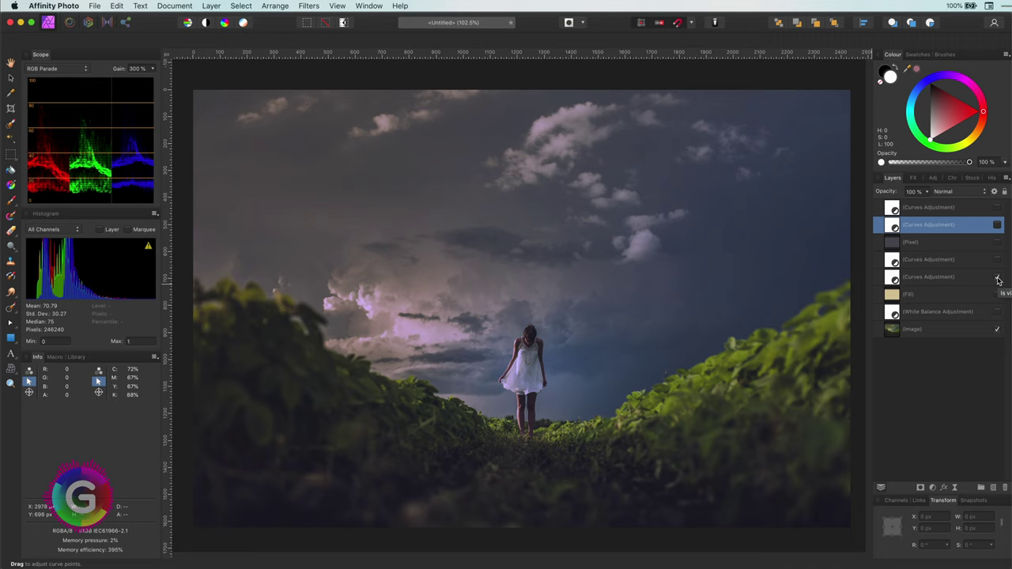
pyautogui.click(997, 278)
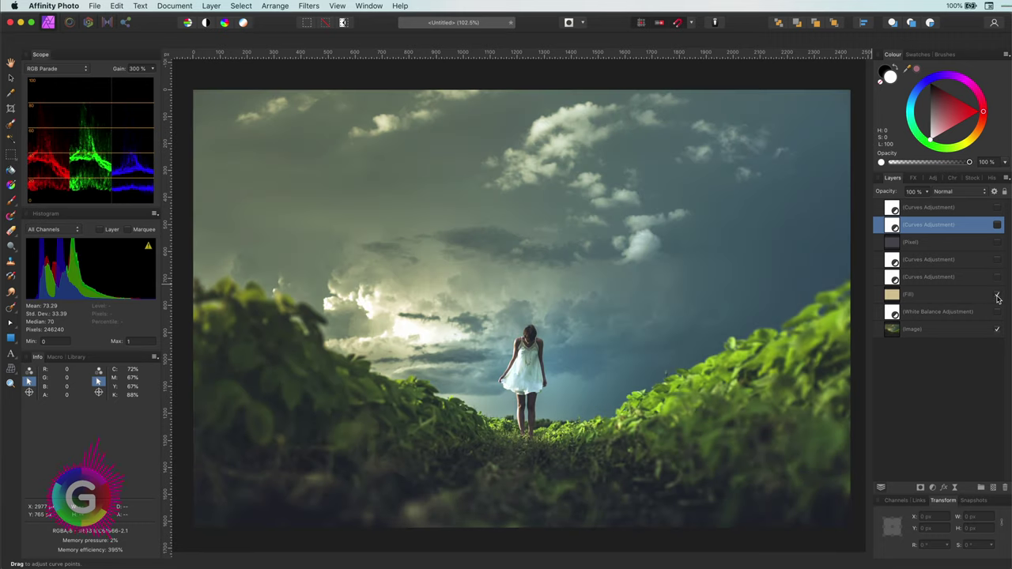
pyautogui.click(998, 295)
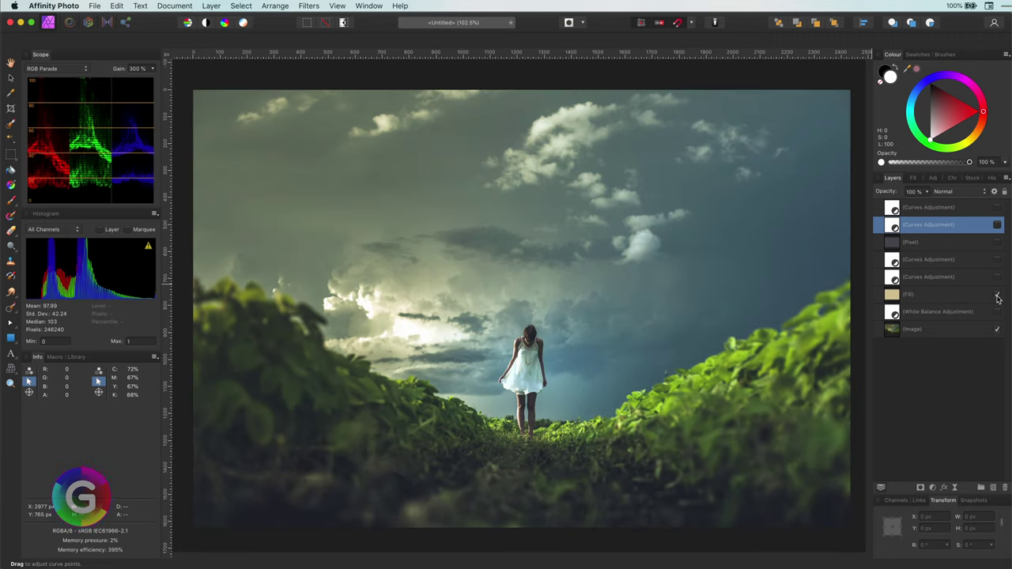
pyautogui.click(998, 296)
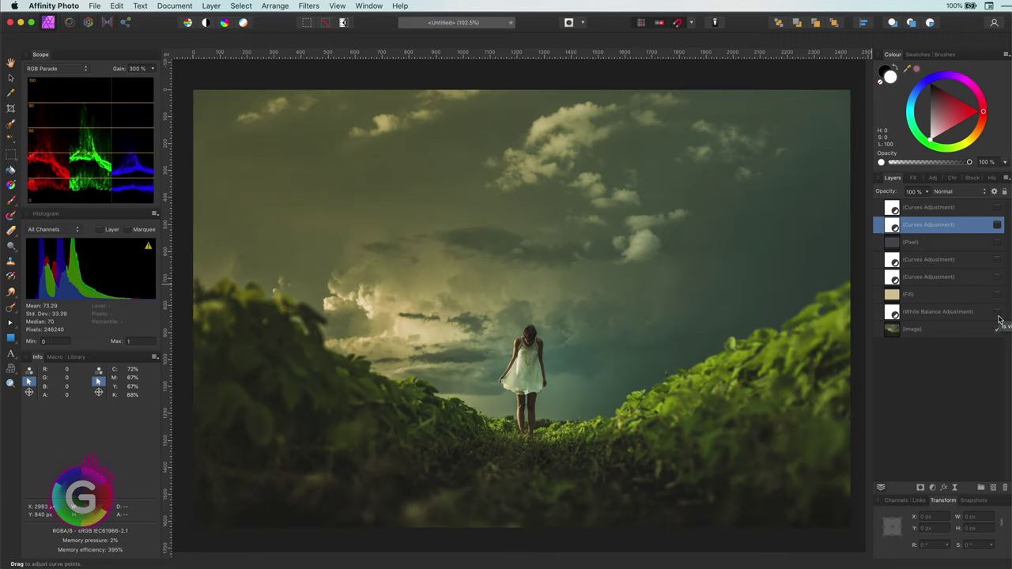
pyautogui.click(997, 313)
pyautogui.click(998, 315)
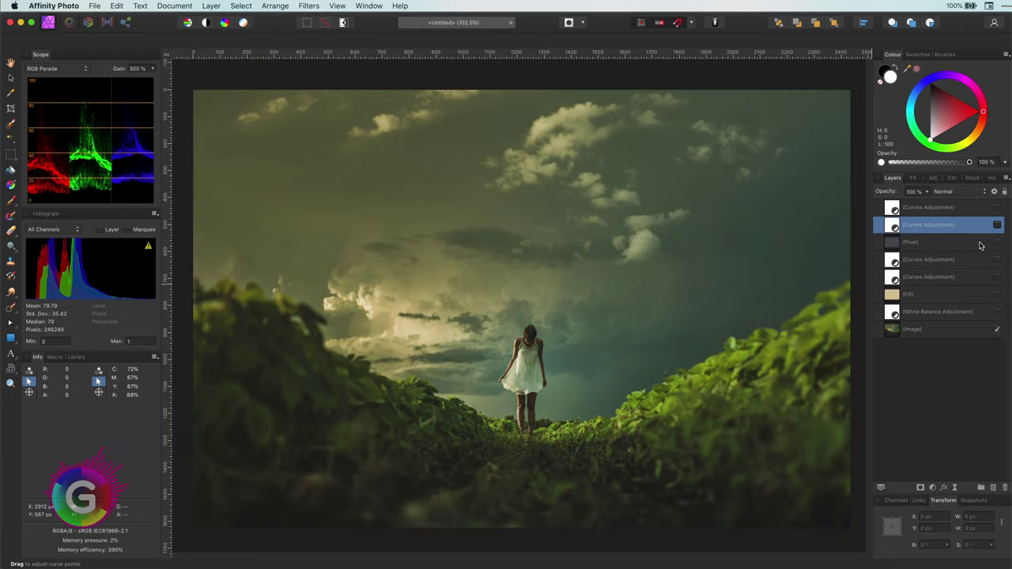
# Show the Curves adjustment directly below the pixel layer, and group all the layers together with the image.
pyautogui.click(980, 259)
pyautogui.click(997, 259)
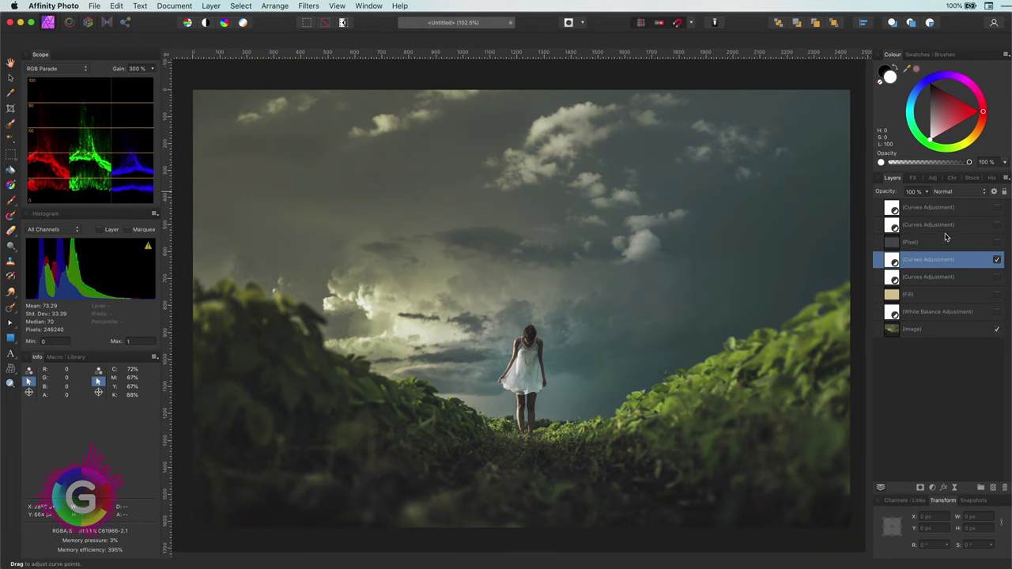
pyautogui.click(937, 218)
pyautogui.keyDown('shift'); pyautogui.click(935, 330); pyautogui.keyUp('shift')
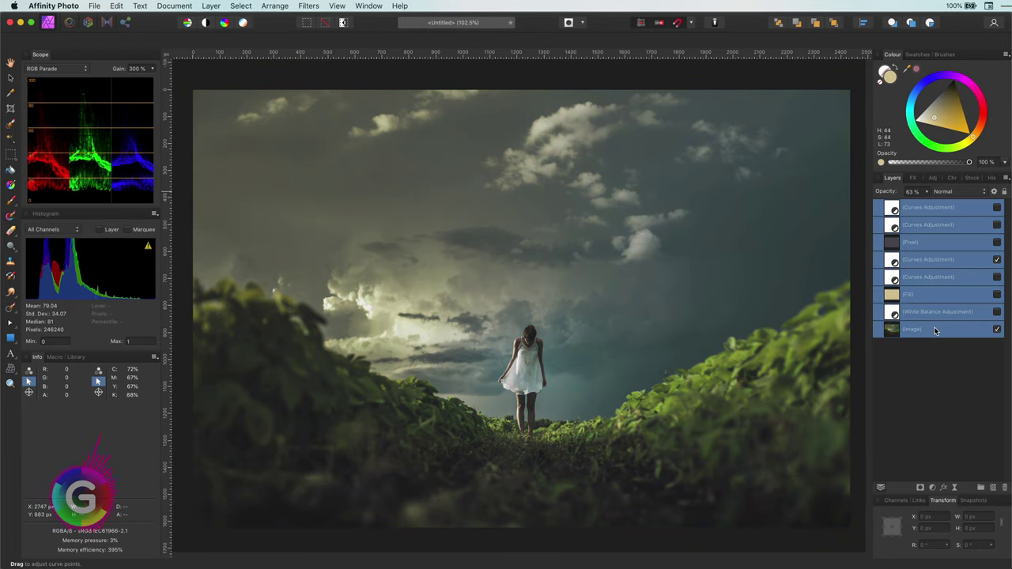
pyautogui.press('super+g')
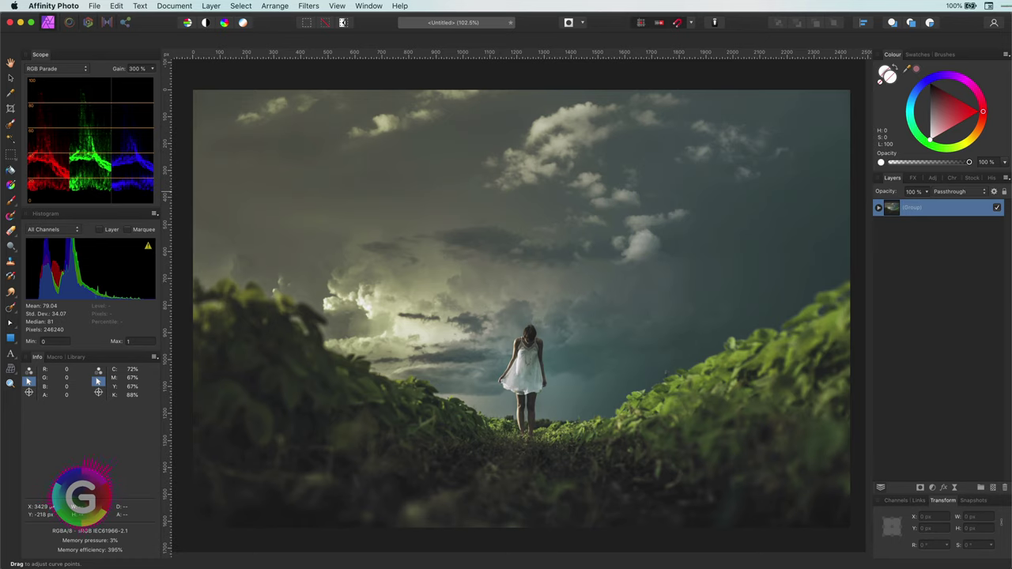
# Paste the warm backlit portrait above the group and scale it to about 2435.9 × 1618.7 px from the canvas origin.
pyautogui.press('super+v')
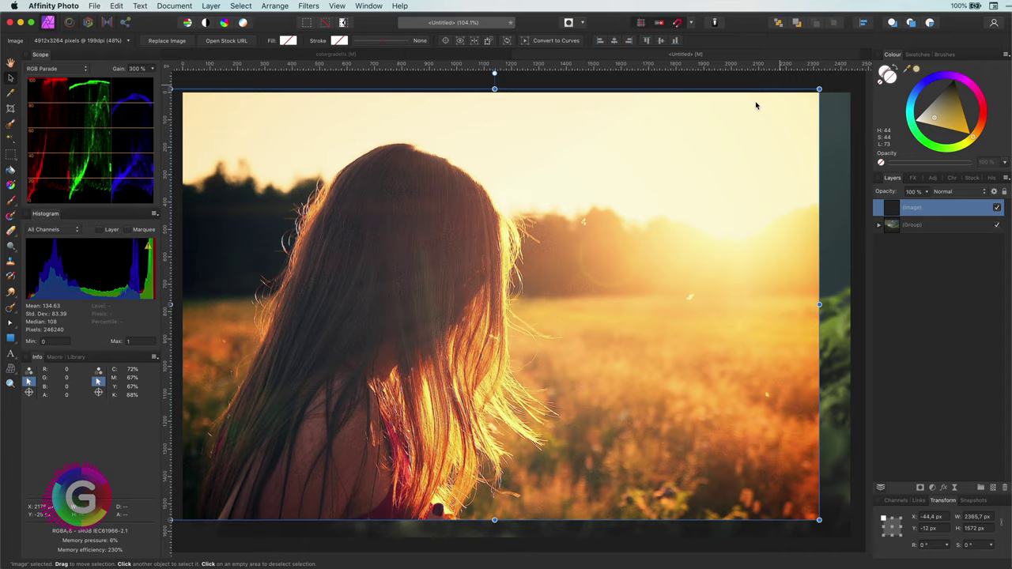
pyautogui.scroll(-3, 515, 184)
pyautogui.moveTo(537, 197); pyautogui.dragTo(545, 199)
pyautogui.moveTo(707, 391); pyautogui.dragTo(718, 398)
pyautogui.press('super+0')
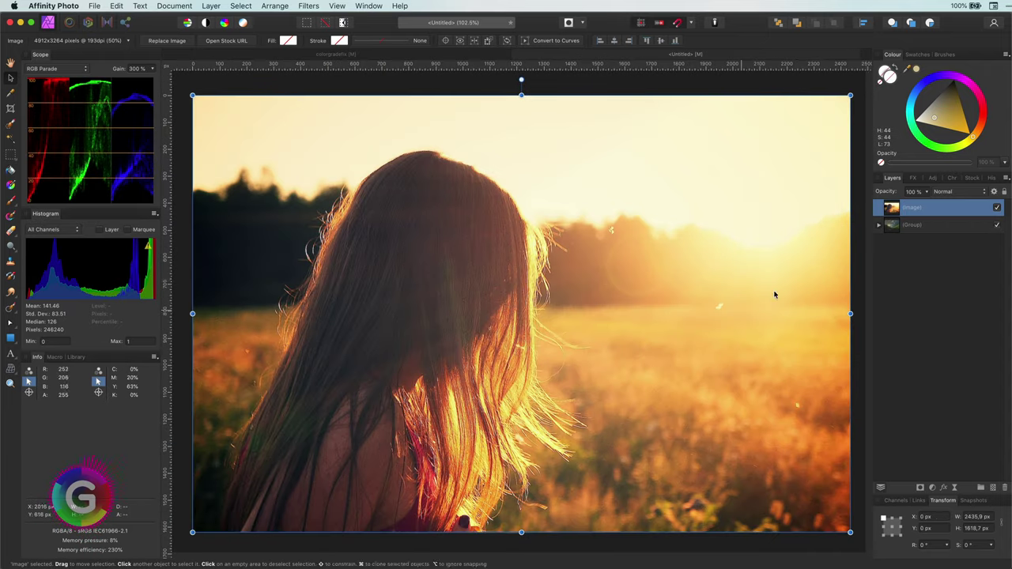
# Add a White Balance adjustment above the portrait with White Balance at -49% and Tint at 40%.
pyautogui.click(931, 487)
pyautogui.click(949, 499)
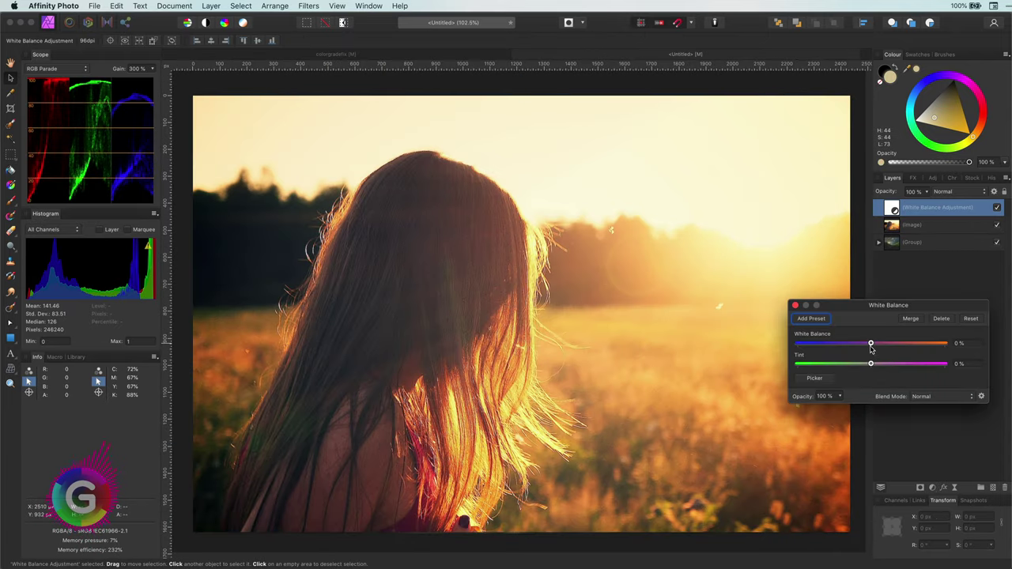
pyautogui.moveTo(870, 343); pyautogui.dragTo(899, 363)
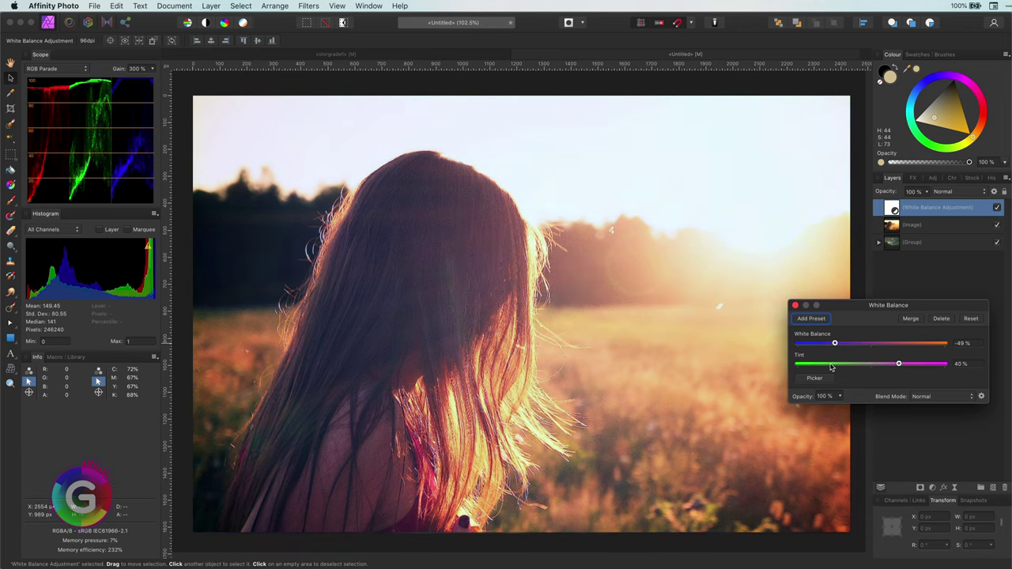
pyautogui.click(795, 305)
# Compare the portrait with and without the White Balance adjustment, leaving the adjustment hidden.
pyautogui.click(996, 208)
pyautogui.click(996, 208)
pyautogui.click(996, 208)
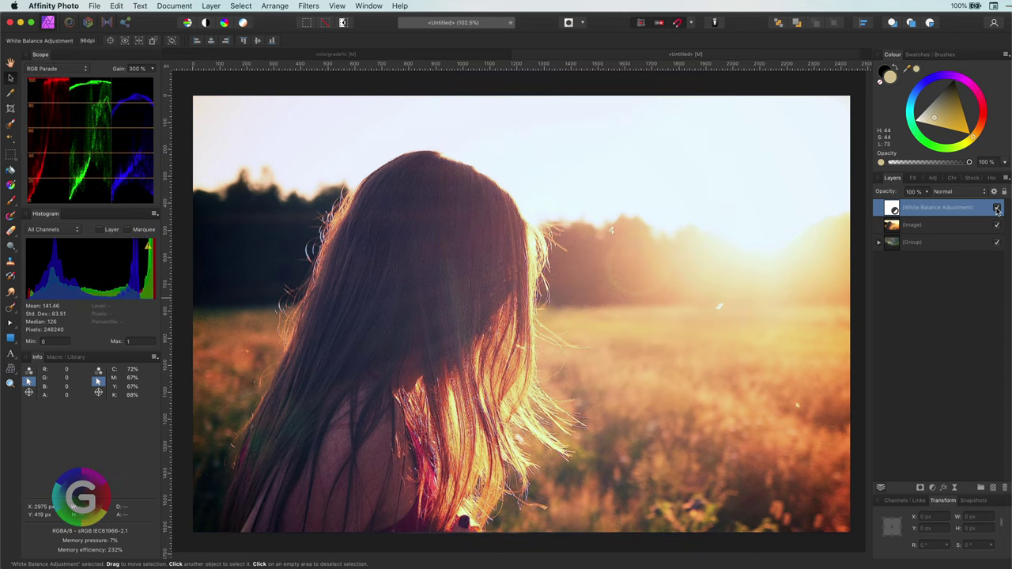
pyautogui.click(996, 208)
# Add a fill layer above the White Balance adjustment, colour it with the pale yellow sampled from the bright sky, and blend it with Divide.
pyautogui.click(954, 487)
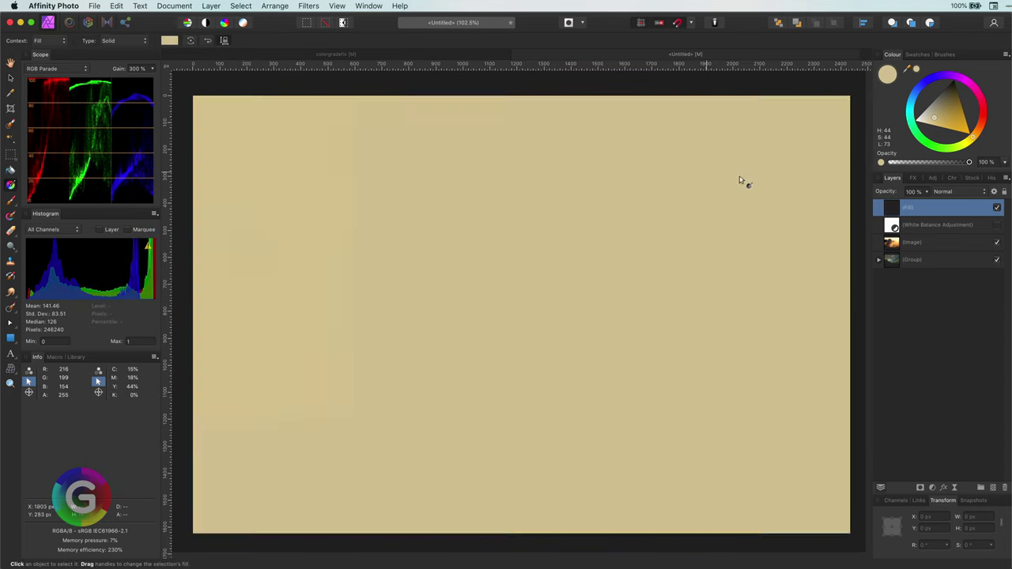
pyautogui.click(996, 208)
pyautogui.moveTo(906, 68); pyautogui.dragTo(759, 212)
pyautogui.click(916, 69)
pyautogui.click(11, 79)
pyautogui.click(996, 208)
pyautogui.click(957, 191)
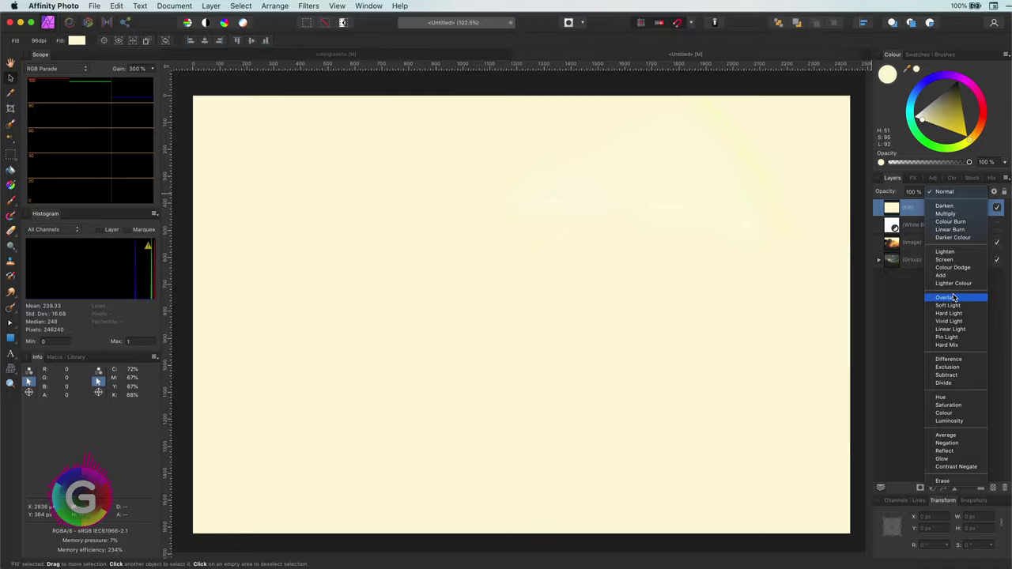
pyautogui.click(954, 385)
# Compare the portrait with and without the Divide fill, refine its colour to H 56, S 100, L 88, and hide it.
pyautogui.click(996, 208)
pyautogui.click(996, 207)
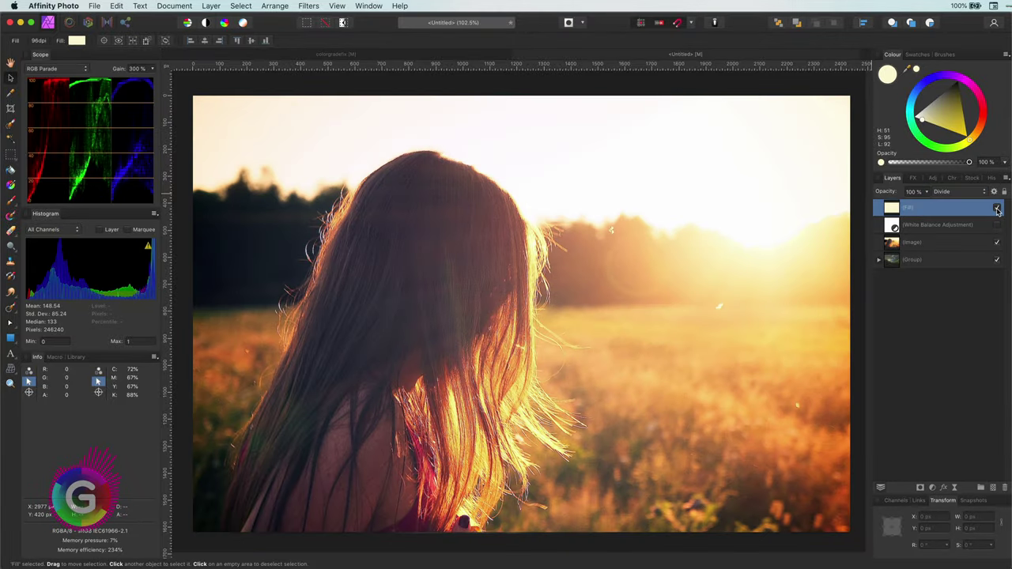
pyautogui.moveTo(922, 120); pyautogui.dragTo(966, 143)
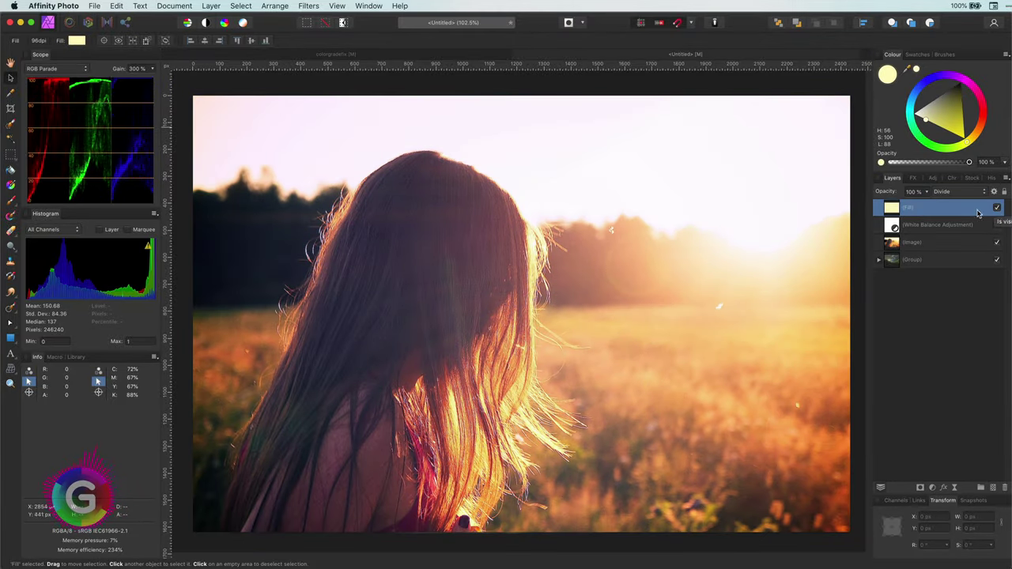
pyautogui.click(996, 208)
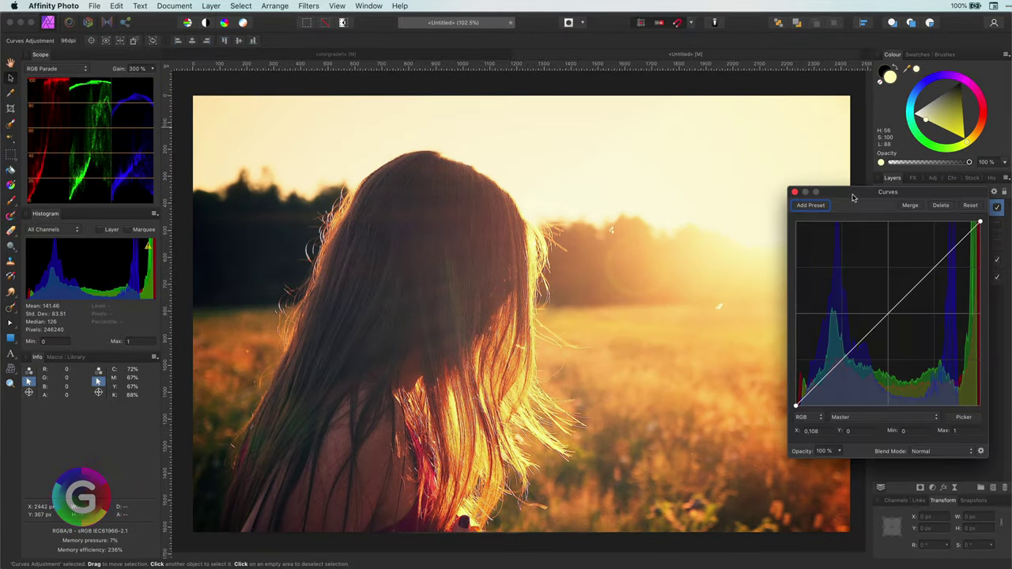
# In a new Curves adjustment, lower the Red and Green white points and raise the Red black point to 0.029.
pyautogui.click(883, 417)
pyautogui.click(883, 426)
pyautogui.moveTo(979, 221); pyautogui.dragTo(980, 242)
pyautogui.click(883, 416)
pyautogui.click(883, 428)
pyautogui.click(883, 416)
pyautogui.click(883, 406)
pyautogui.moveTo(796, 406); pyautogui.dragTo(796, 399)
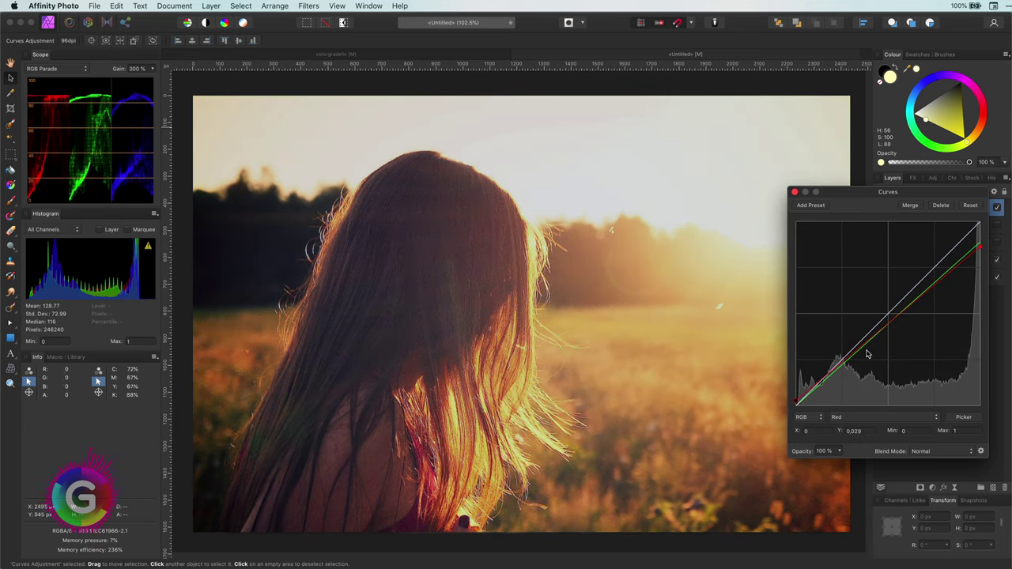
# Reshape the Blue curve with shadow, midtone and highlight points, pull its white point slightly inward, and hide the Curves adjustment.
pyautogui.click(876, 417)
pyautogui.click(876, 429)
pyautogui.moveTo(956, 246); pyautogui.dragTo(956, 244)
pyautogui.moveTo(822, 380); pyautogui.dragTo(821, 383)
pyautogui.moveTo(926, 273); pyautogui.dragTo(927, 292)
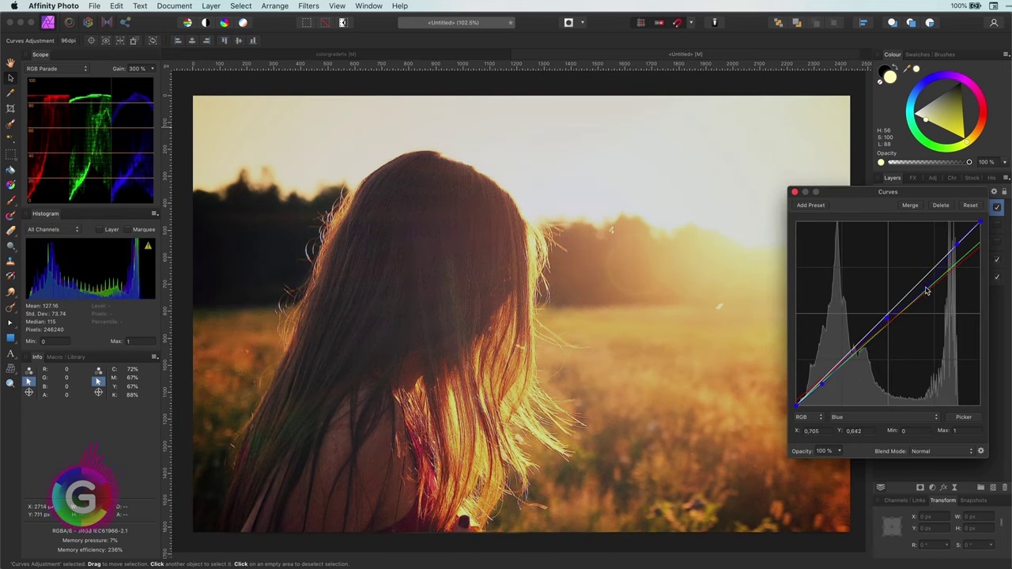
pyautogui.moveTo(886, 323); pyautogui.dragTo(886, 318)
pyautogui.moveTo(972, 222); pyautogui.dragTo(971, 222)
pyautogui.moveTo(886, 318); pyautogui.dragTo(920, 299)
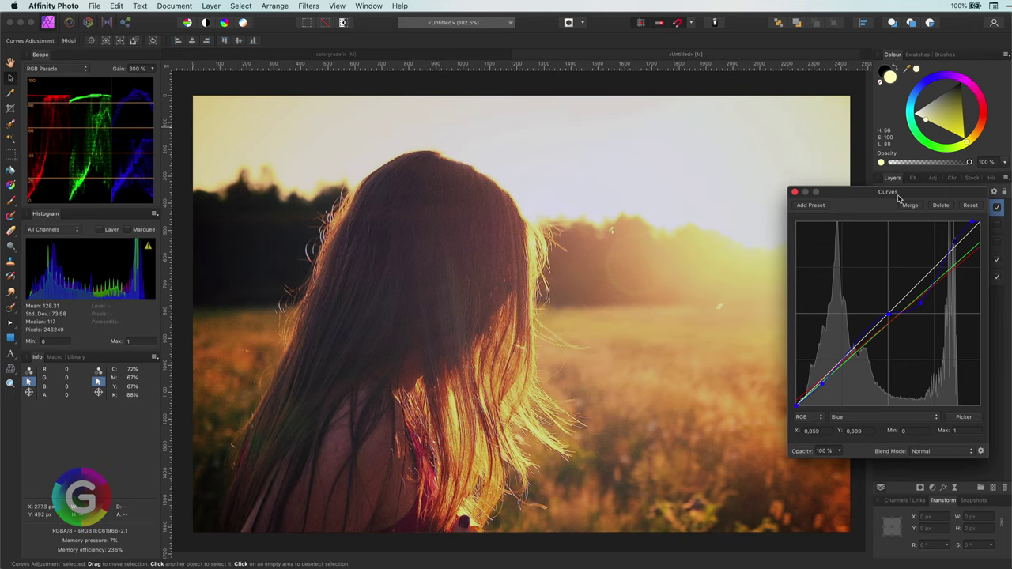
pyautogui.click(795, 191)
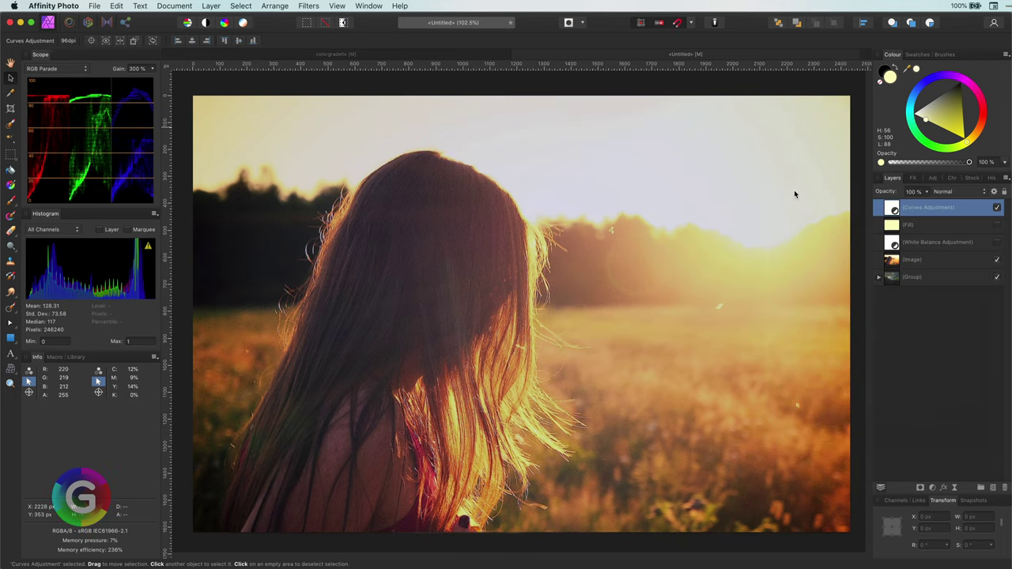
pyautogui.click(998, 208)
# Place the three magenta-lit pexels portraits above the adjustments and show only pexels-photo-7204240.jpeg.
pyautogui.click(533, 79)
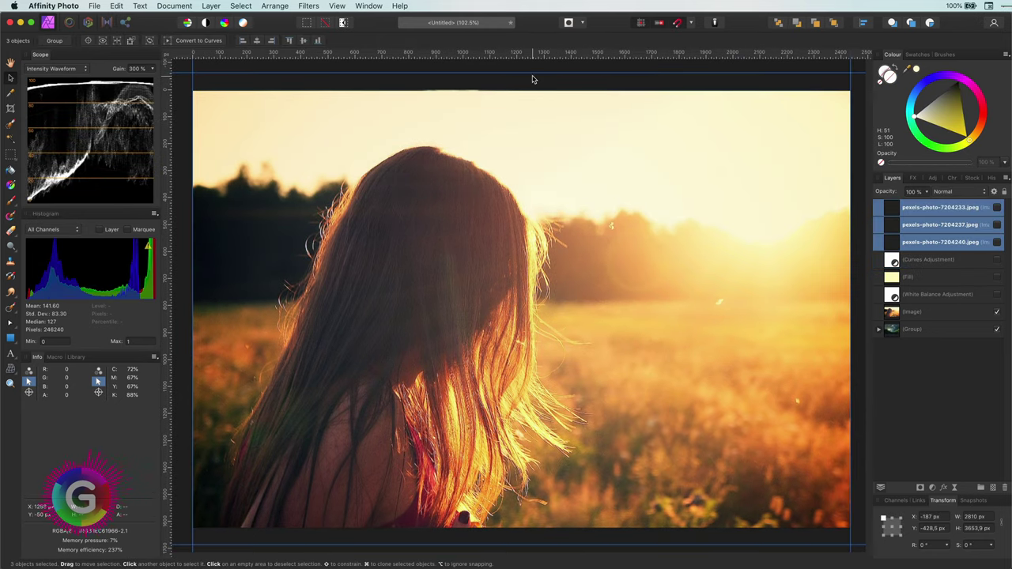
pyautogui.click(909, 242)
pyautogui.click(998, 242)
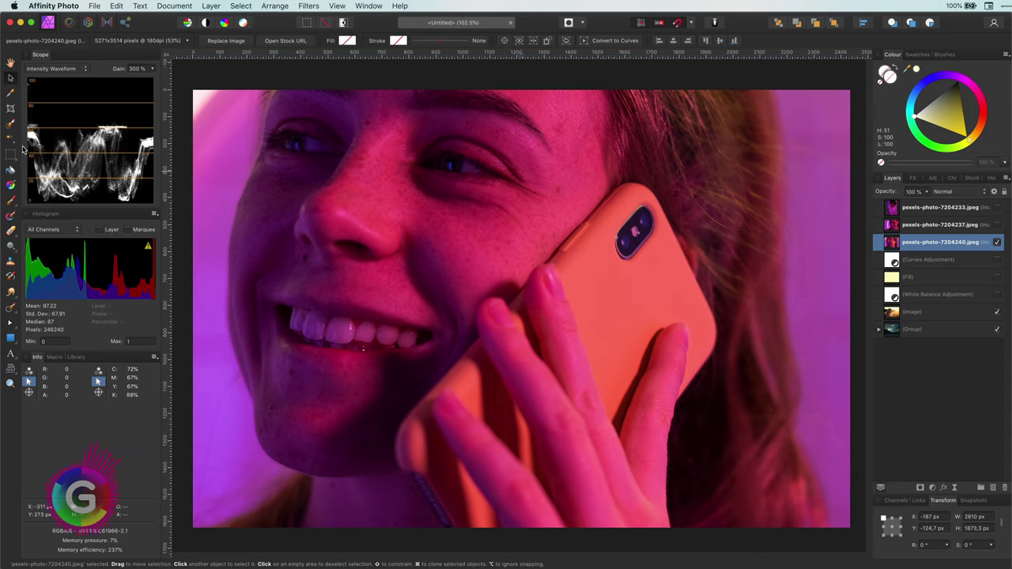
# Add a fill layer directly above pexels-photo-7204240.jpeg, hide it, and set its blend mode to Divide.
pyautogui.click(211, 6)
pyautogui.click(237, 84)
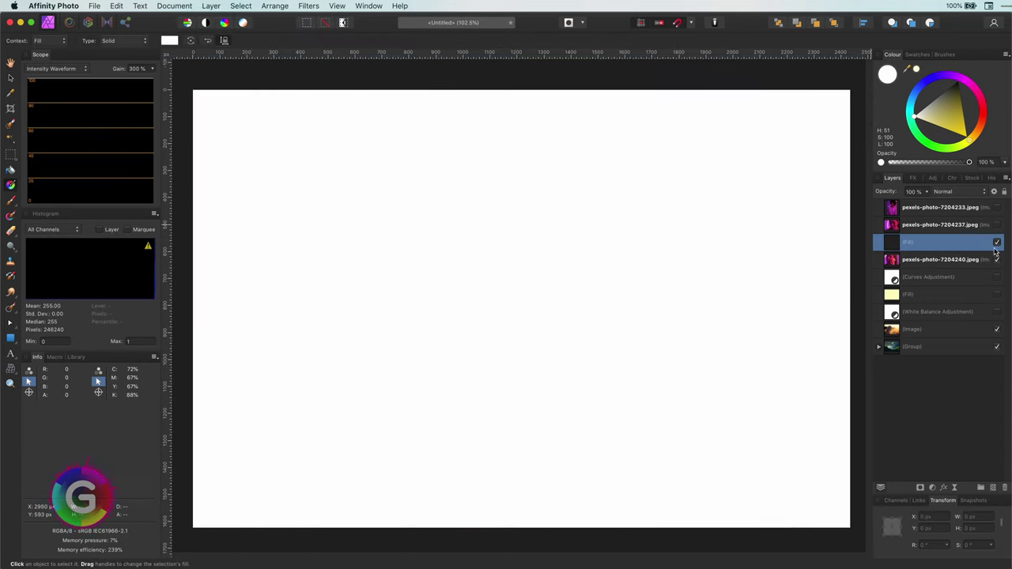
pyautogui.click(997, 242)
pyautogui.click(963, 195)
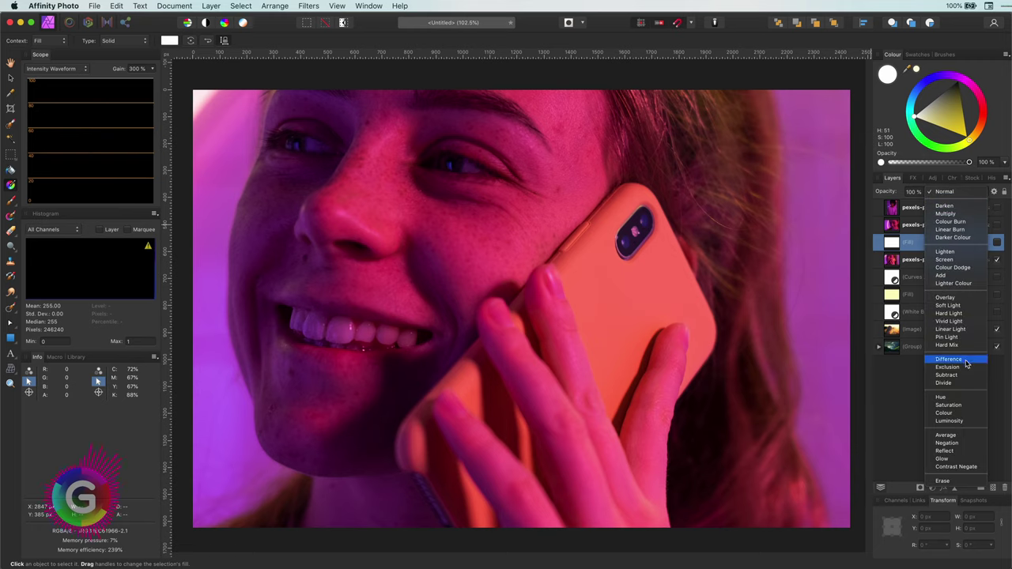
pyautogui.click(956, 383)
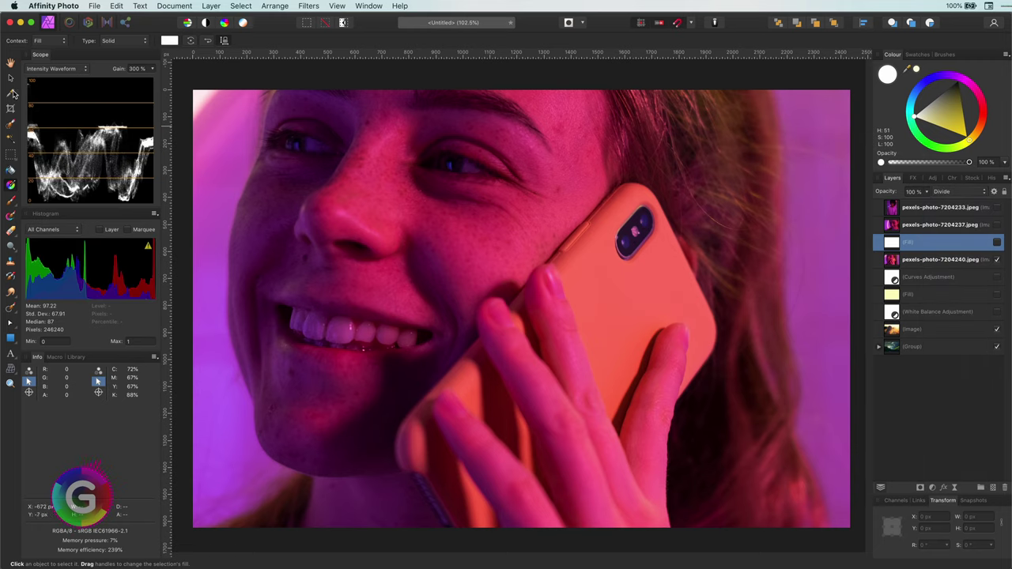
# Colour the fill with a 3x3 average sampled from a front tooth, and compare the portrait with and without it.
pyautogui.click(12, 94)
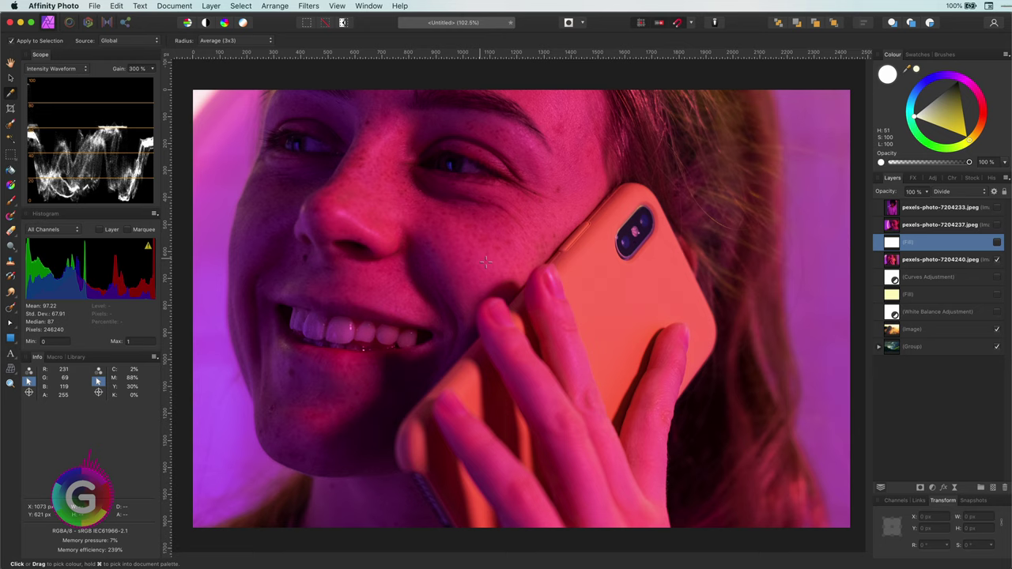
pyautogui.click(343, 329)
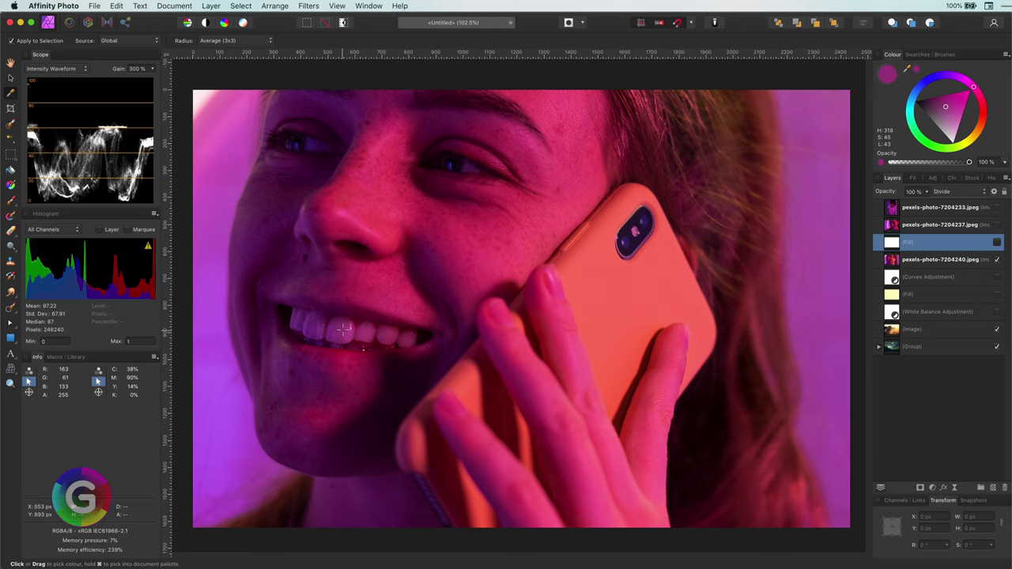
pyautogui.click(997, 243)
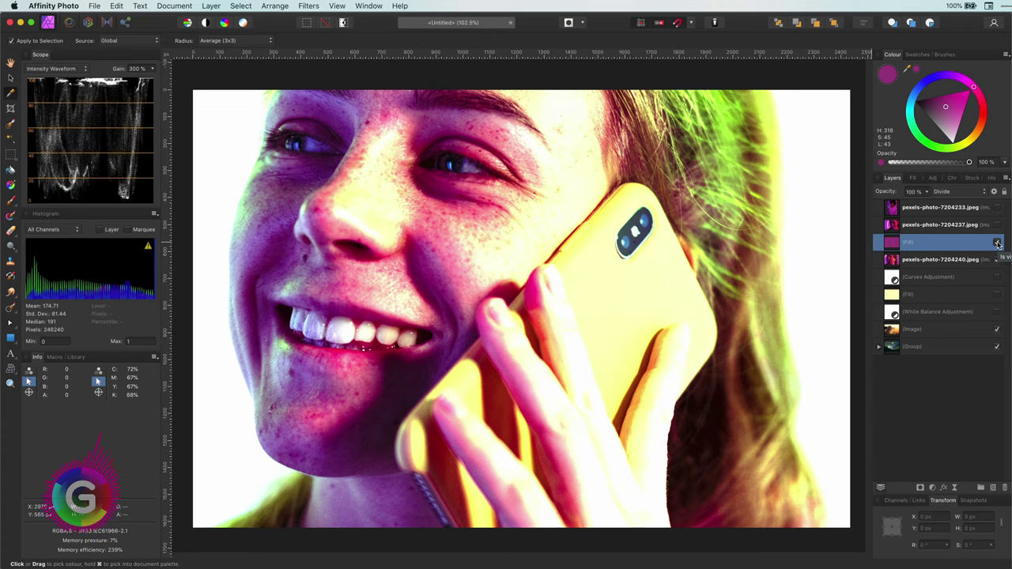
pyautogui.click(998, 244)
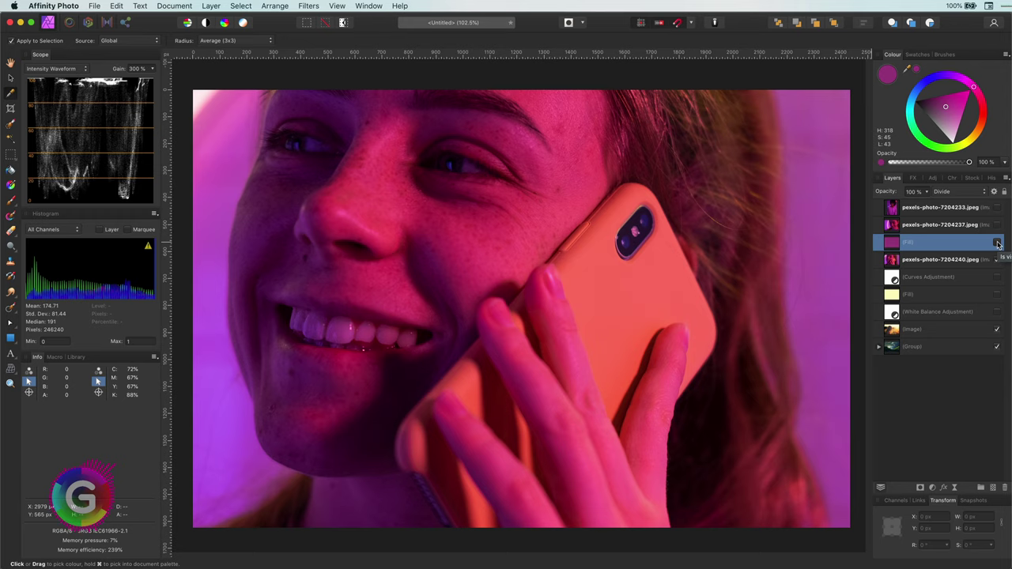
# Change the fill's blend mode to Add, shift its colour to the opposite green at H 149, S 45, L 43, and show it.
pyautogui.click(957, 192)
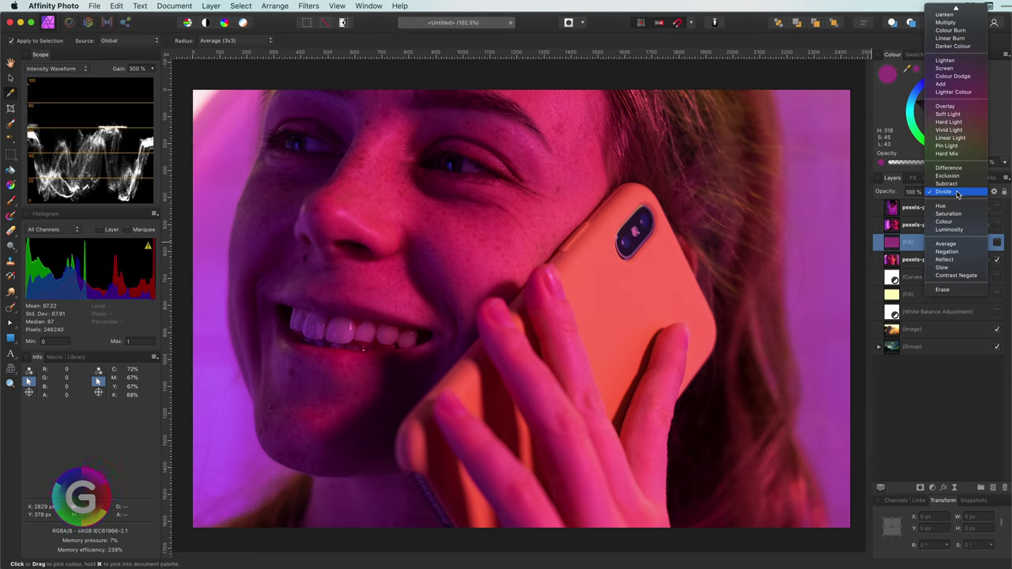
pyautogui.click(940, 84)
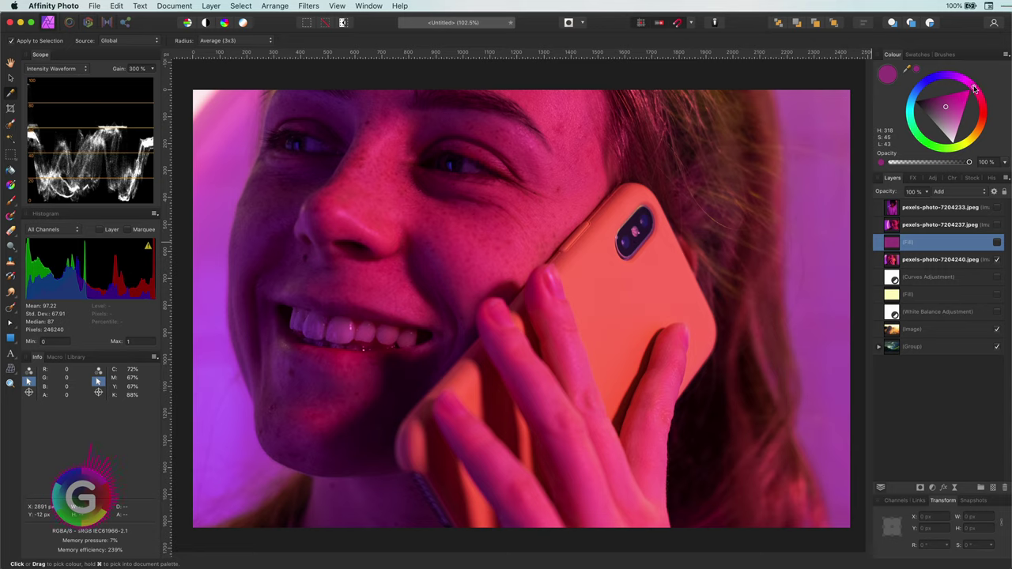
pyautogui.moveTo(975, 89); pyautogui.dragTo(921, 130)
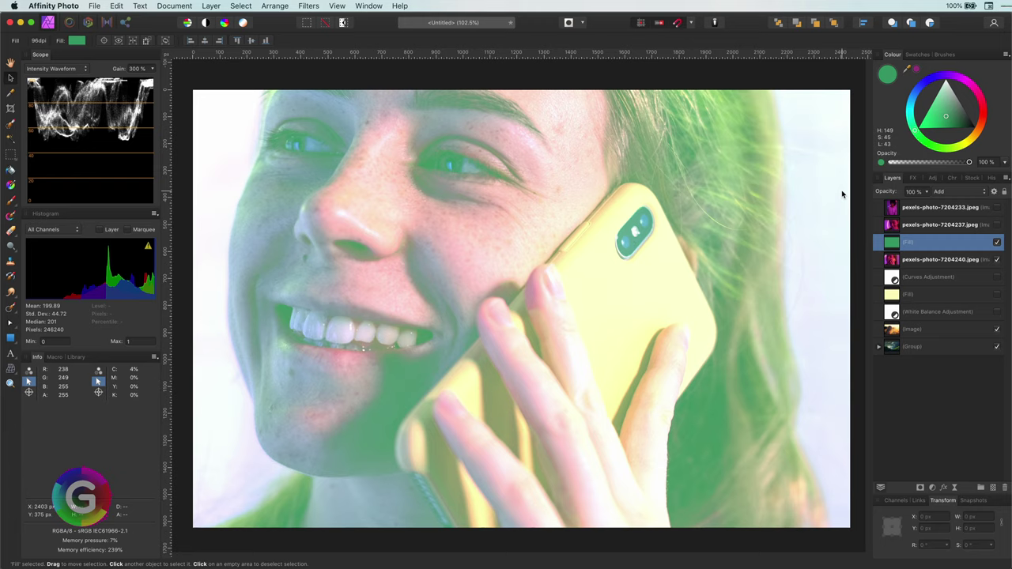
# In the fill's blend options, ramp the underlying composition range from 0% in the shadows to full at In 68%, with the midtones bent downward.
pyautogui.click(993, 192)
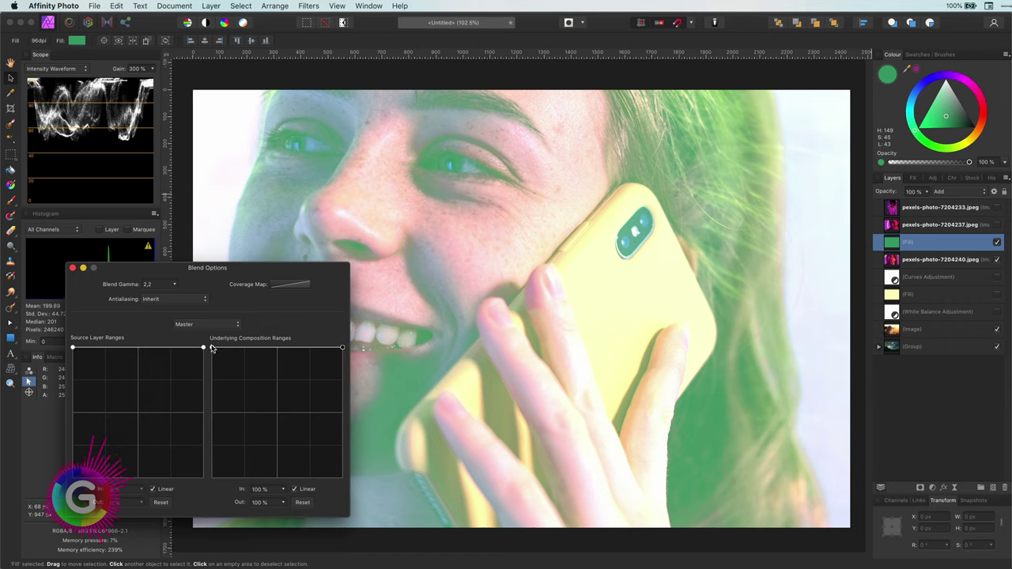
pyautogui.moveTo(212, 348); pyautogui.dragTo(189, 502)
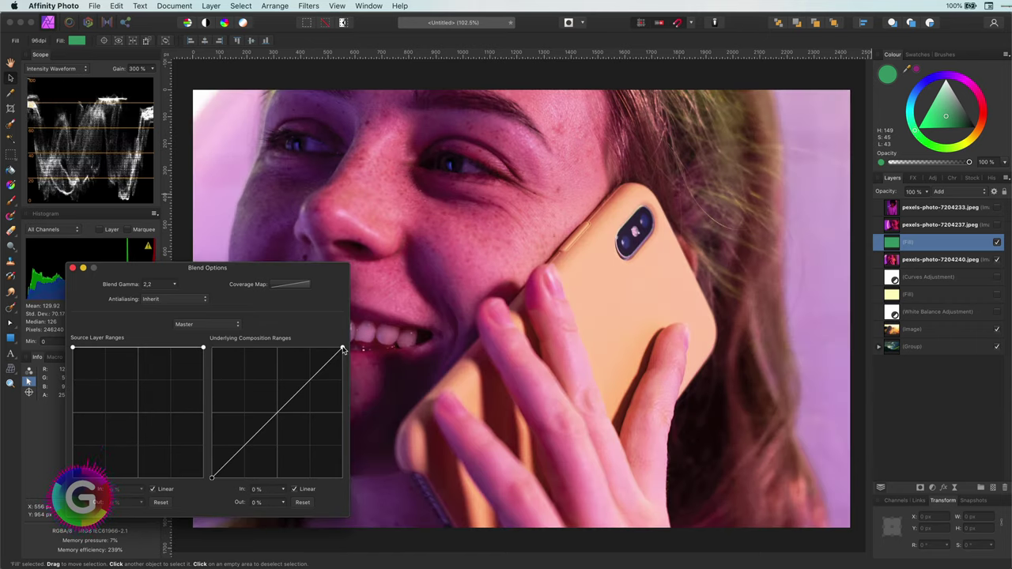
pyautogui.moveTo(341, 348)
pyautogui.mouseDown()
pyautogui.moveTo(299, 347)
pyautogui.moveTo(356, 347)
pyautogui.mouseUp()
pyautogui.moveTo(213, 478)
pyautogui.mouseDown()
pyautogui.moveTo(235, 480)
pyautogui.moveTo(209, 479)
pyautogui.mouseUp()
pyautogui.moveTo(341, 348); pyautogui.dragTo(300, 348)
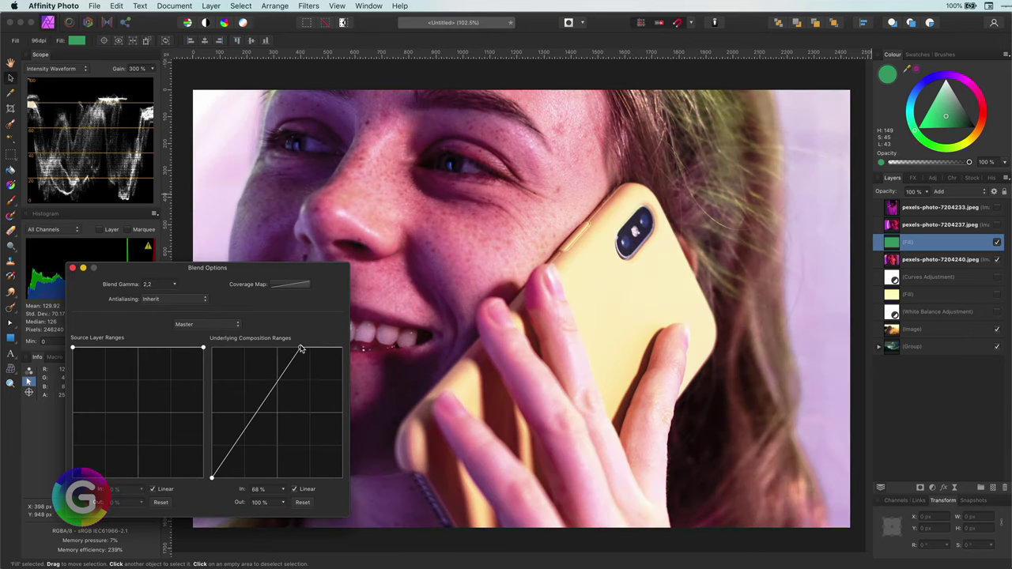
pyautogui.moveTo(212, 478)
pyautogui.mouseDown()
pyautogui.moveTo(233, 479)
pyautogui.moveTo(212, 478)
pyautogui.mouseUp()
pyautogui.moveTo(255, 417); pyautogui.dragTo(256, 433)
pyautogui.moveTo(301, 348); pyautogui.dragTo(301, 348)
pyautogui.click(72, 268)
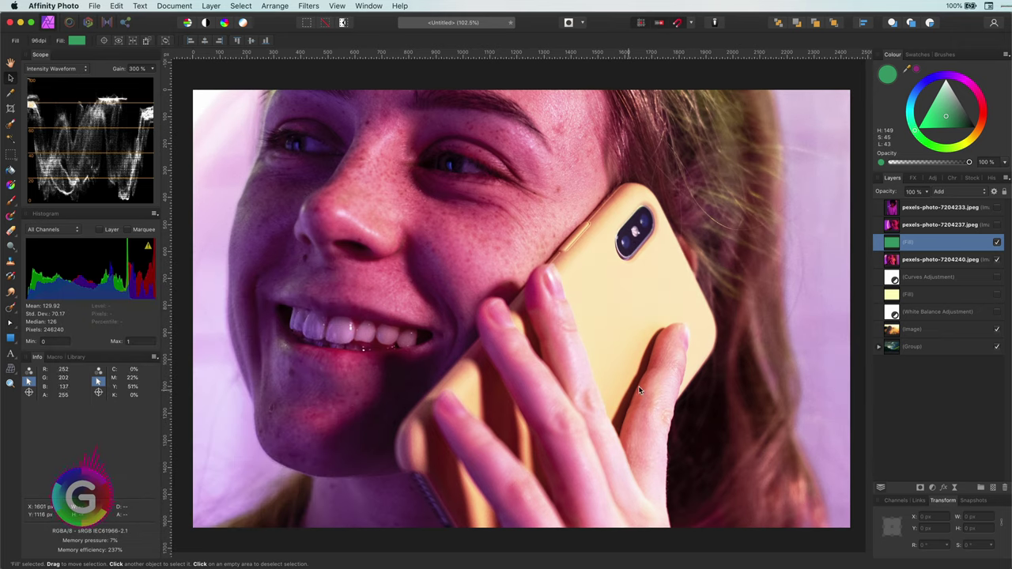
# Retune the green fill to H 121, S 36, L 53 and compare the portrait with and without it.
pyautogui.moveTo(917, 136); pyautogui.dragTo(939, 117)
pyautogui.click(996, 243)
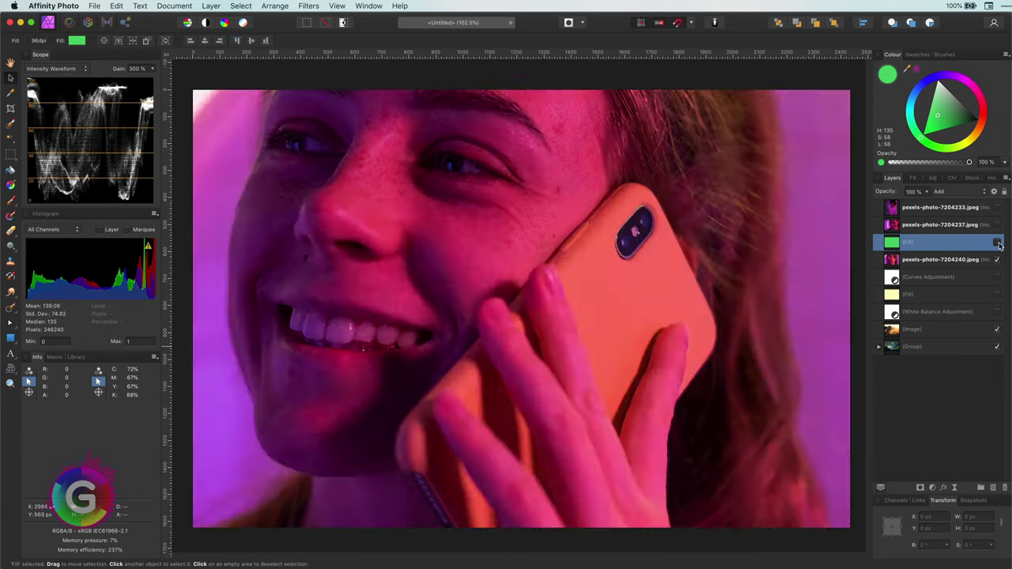
pyautogui.click(997, 243)
pyautogui.click(997, 243)
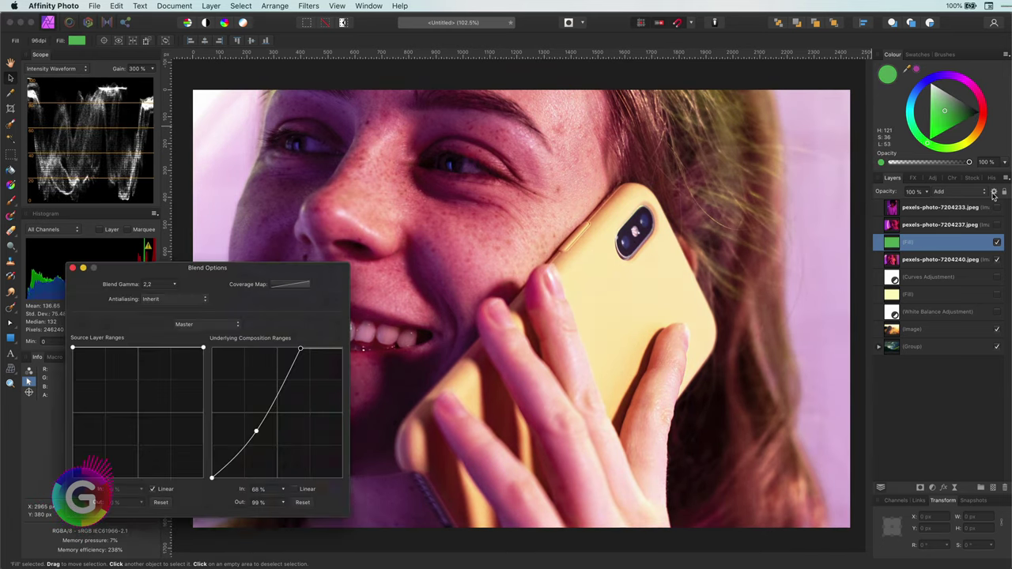
# Reshape the fill's underlying composition range with its end point back at the far highlights, raised midtones and an extra shadow point.
pyautogui.moveTo(256, 430); pyautogui.dragTo(241, 420)
pyautogui.moveTo(301, 348); pyautogui.dragTo(343, 350)
pyautogui.moveTo(240, 420); pyautogui.dragTo(226, 454)
pyautogui.moveTo(242, 424); pyautogui.dragTo(251, 405)
pyautogui.moveTo(227, 455); pyautogui.dragTo(228, 459)
pyautogui.click(73, 268)
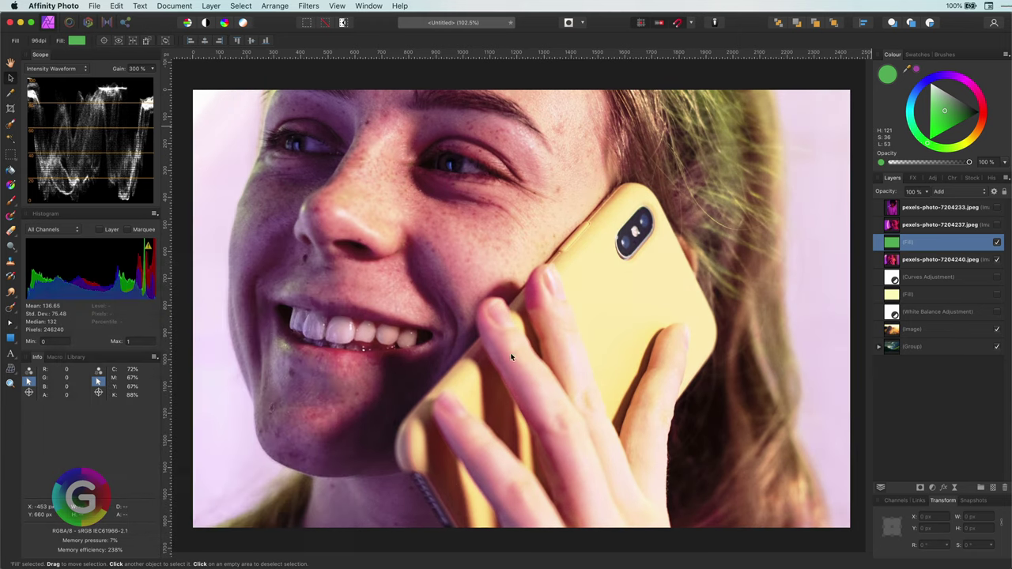
# Move the green fill to the top of the layer stack and apply it over pexels-photo-7204237.jpeg, making both visible.
pyautogui.click(996, 242)
pyautogui.moveTo(893, 207); pyautogui.dragTo(894, 202)
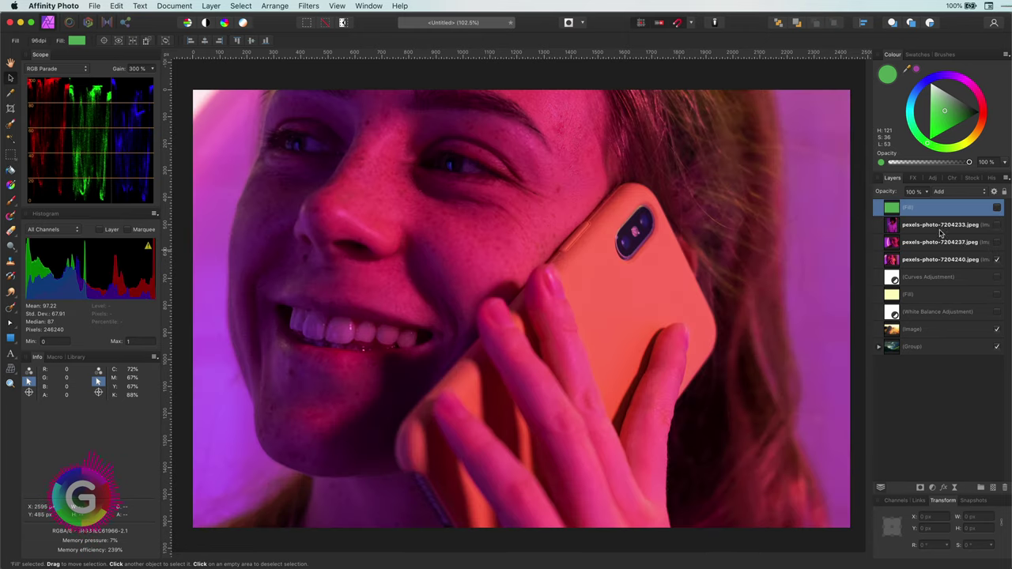
pyautogui.click(996, 241)
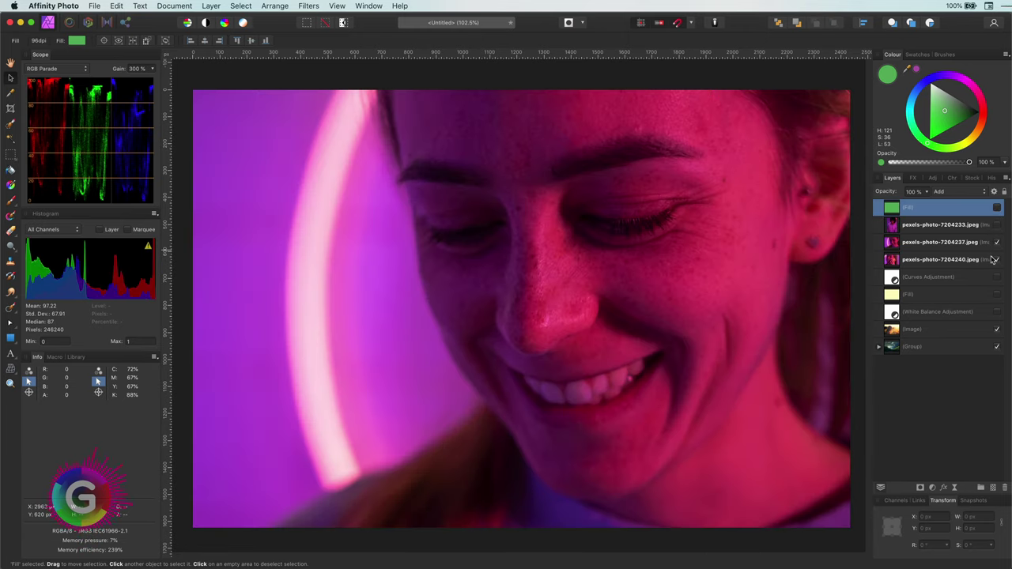
pyautogui.click(997, 208)
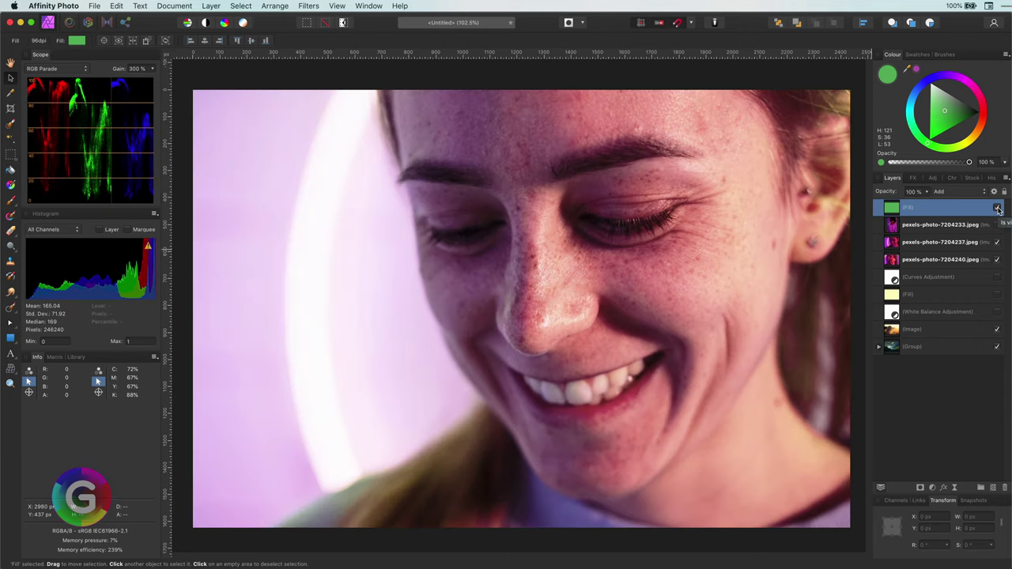
# Show pexels-photo-7204233.jpeg beneath the fill and recolour the visible fill to H 155, S 51, L 48.
pyautogui.click(998, 208)
pyautogui.click(997, 225)
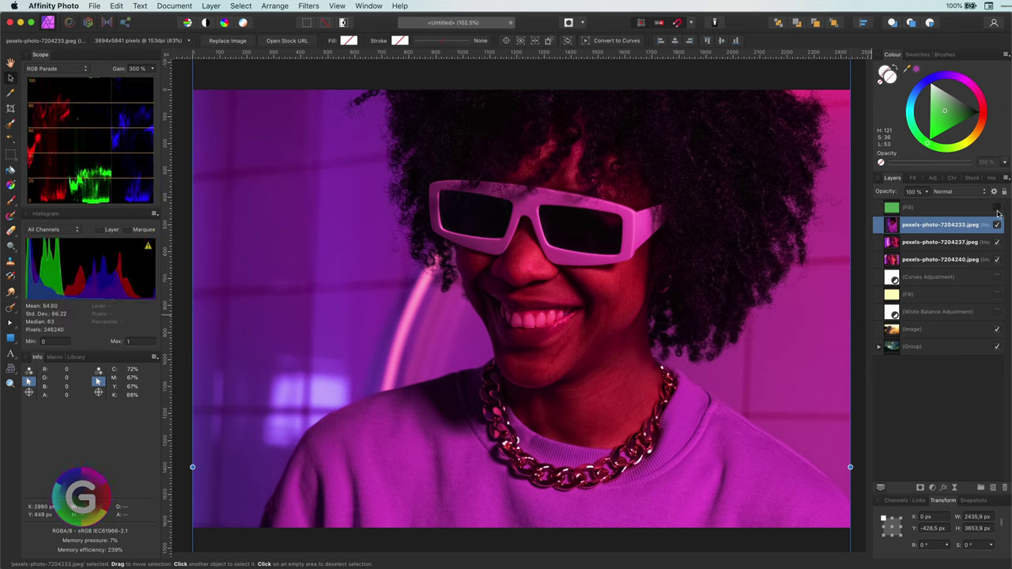
pyautogui.click(997, 208)
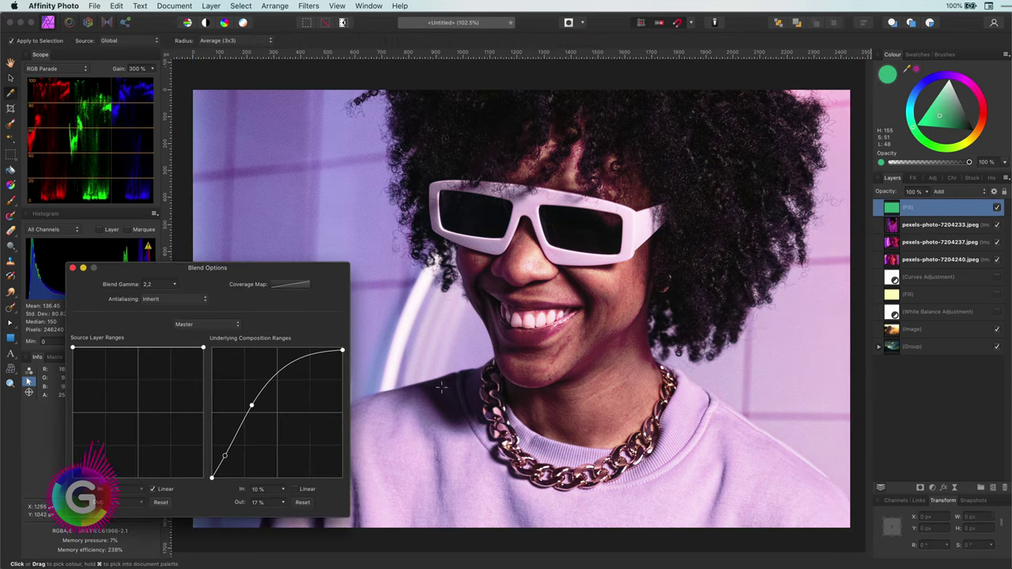
# Raise the underlying composition range's midtone point to In about 38%, Out 69%, and slightly lower its shadow point.
pyautogui.moveTo(252, 404); pyautogui.dragTo(265, 389)
pyautogui.moveTo(224, 455); pyautogui.dragTo(223, 458)
pyautogui.moveTo(265, 388)
pyautogui.mouseDown()
pyautogui.moveTo(266, 402)
pyautogui.moveTo(262, 388)
pyautogui.mouseUp()
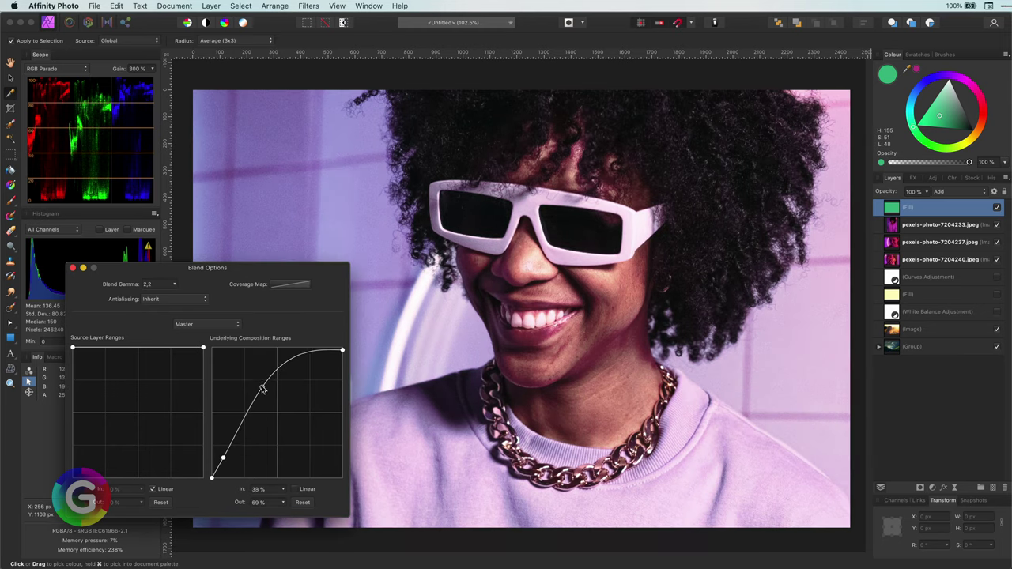
pyautogui.click(72, 268)
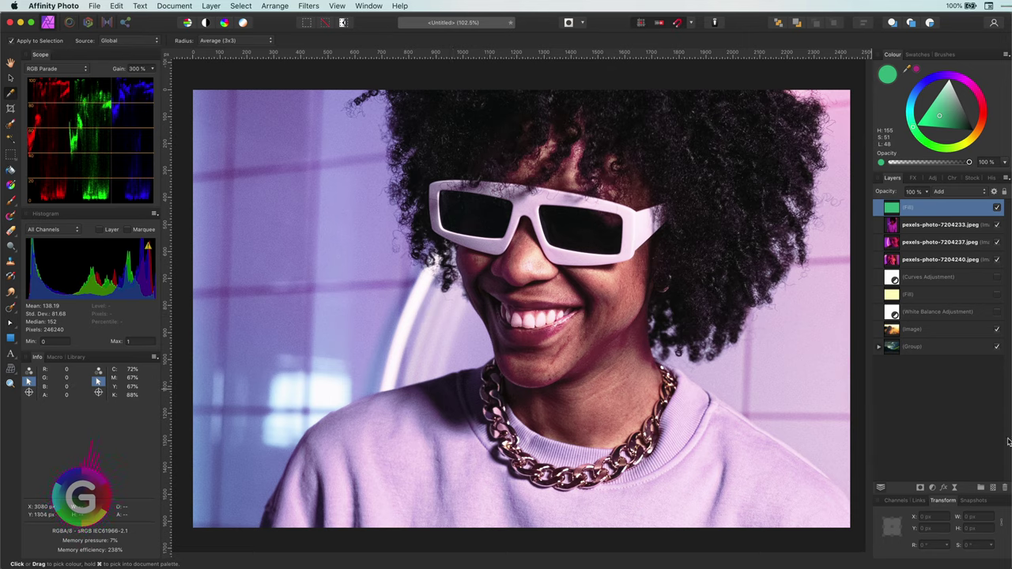
# Add a fill layer on top in the pale pink sampled from the wall beside the hair (H 303, S 37, L 86) and blend it with Divide.
pyautogui.click(210, 6)
pyautogui.click(230, 89)
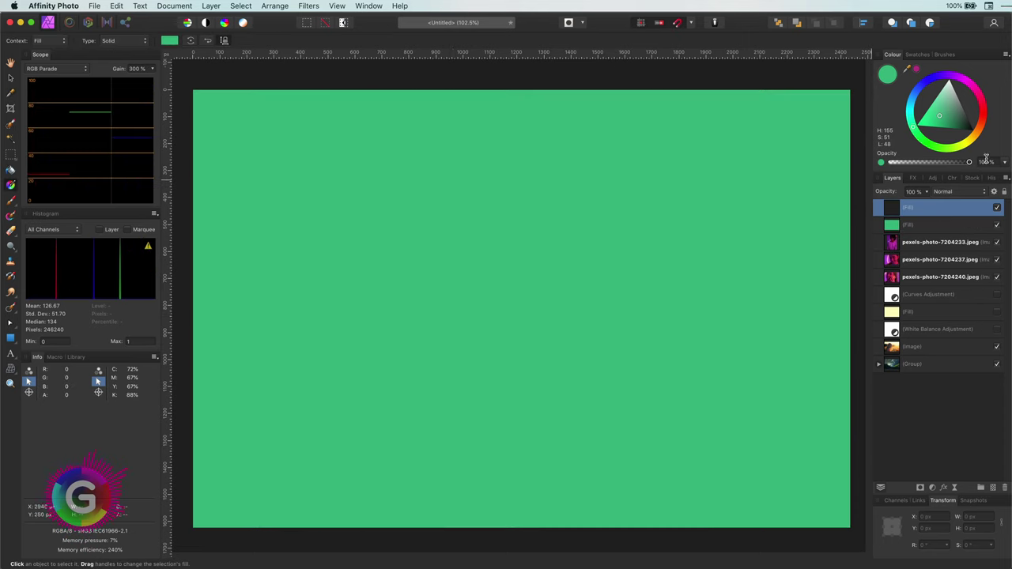
pyautogui.click(996, 207)
pyautogui.click(10, 92)
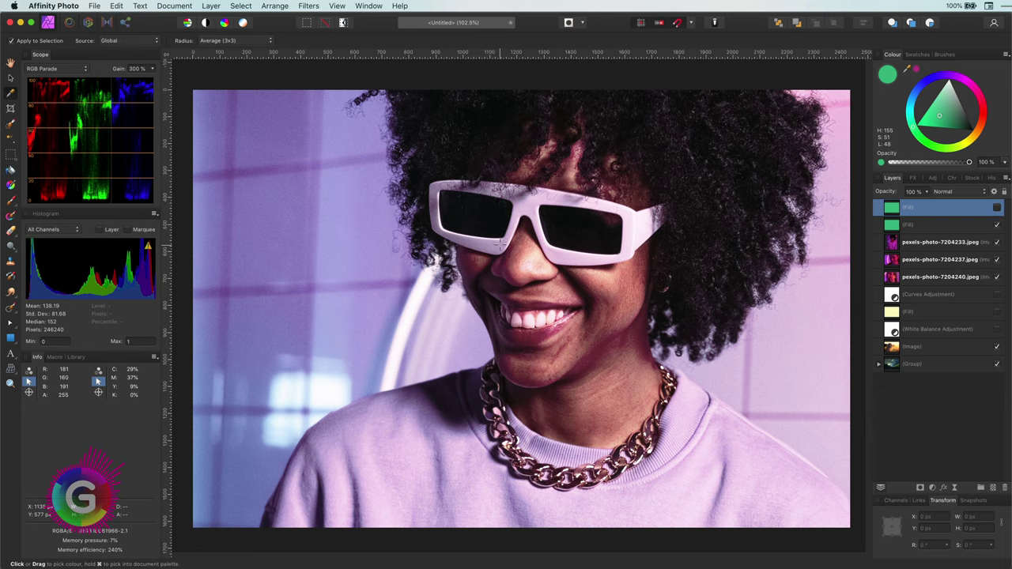
pyautogui.click(791, 329)
pyautogui.click(996, 207)
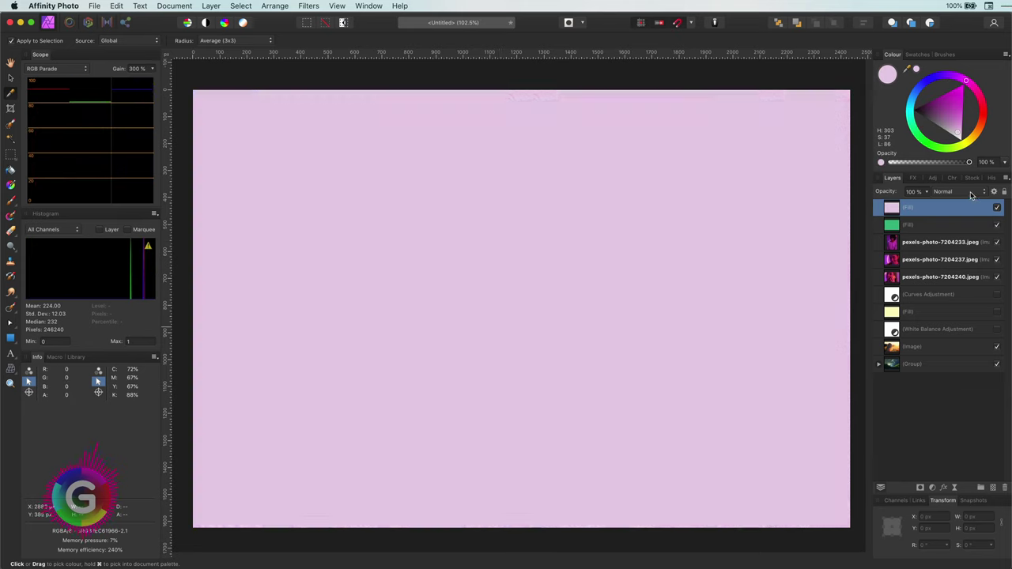
pyautogui.click(945, 192)
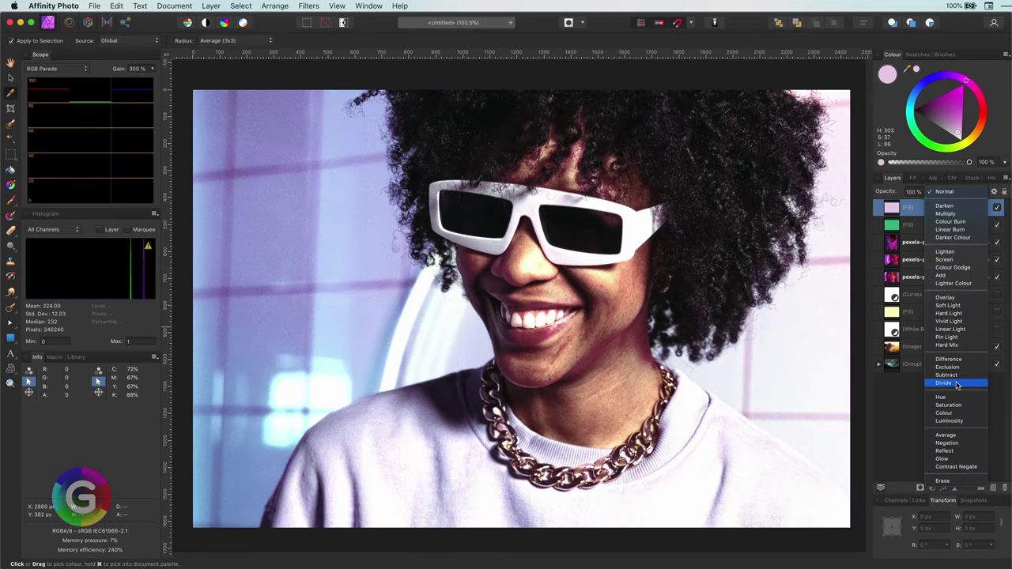
pyautogui.click(945, 383)
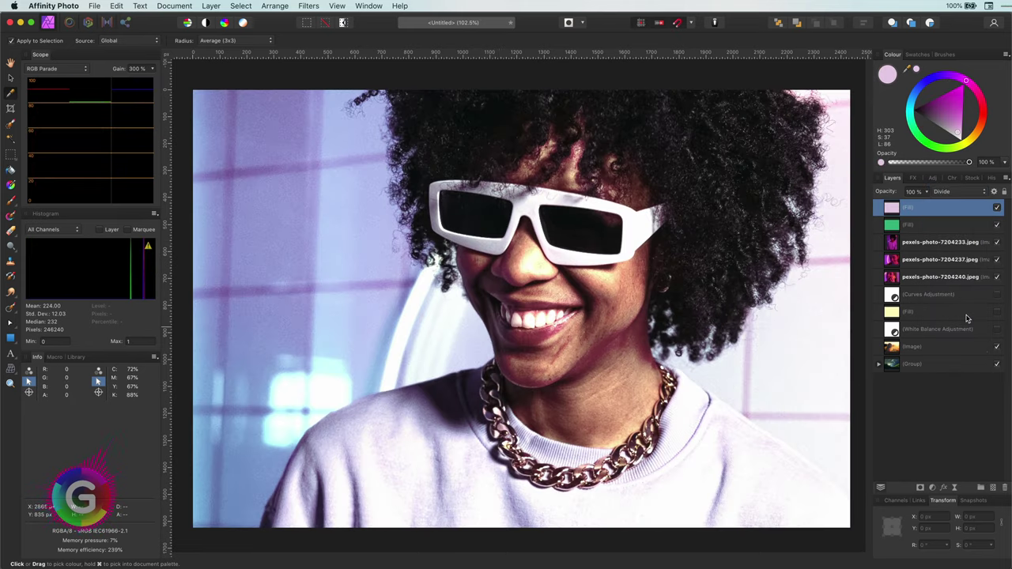
# Hide the pink fill, the green fill and pexels-photo-7204233.jpeg to show pexels-photo-7204237.jpeg.
pyautogui.click(966, 224)
pyautogui.press('v')
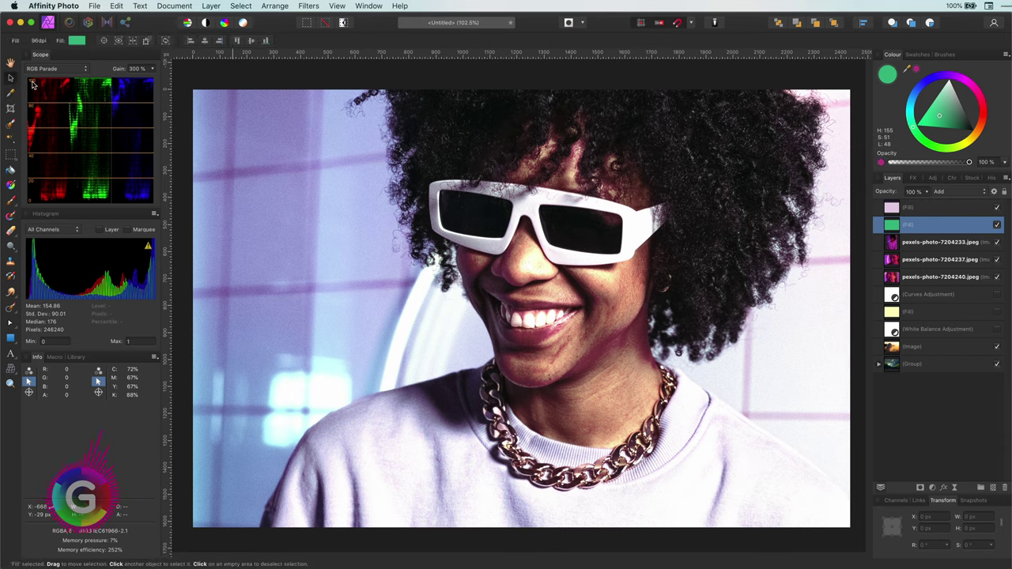
pyautogui.click(911, 210)
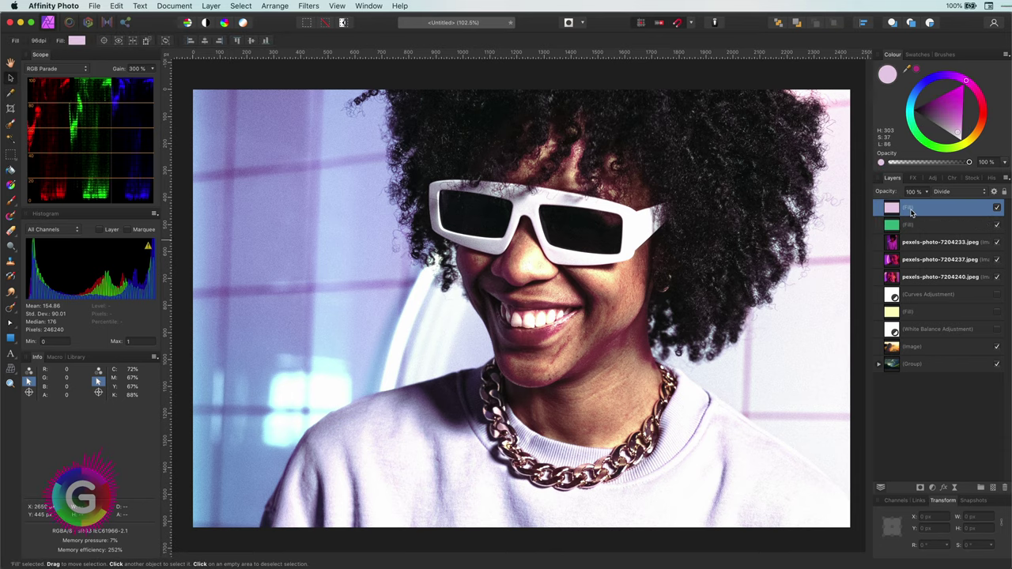
pyautogui.click(996, 209)
pyautogui.click(997, 225)
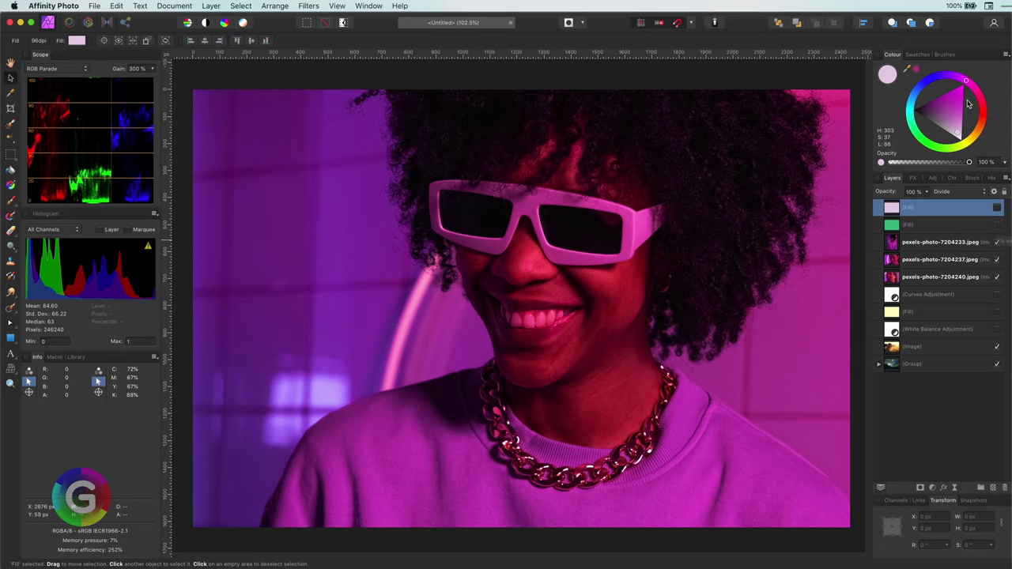
pyautogui.click(997, 243)
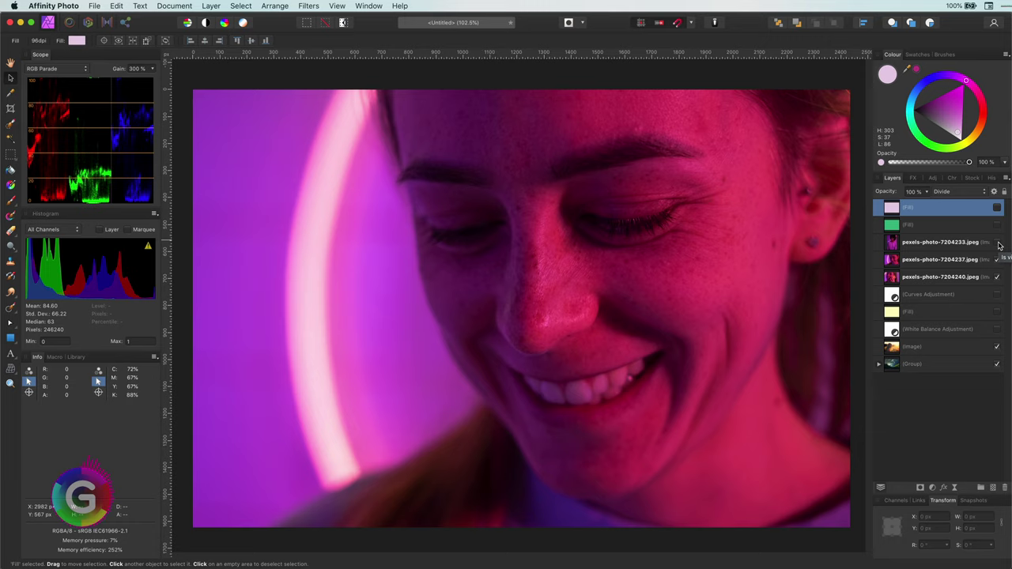
# Add a fill layer on top, hide it, and colour it with the tone sampled from the teeth (H 323, S 44, L 36).
pyautogui.click(207, 7)
pyautogui.click(231, 89)
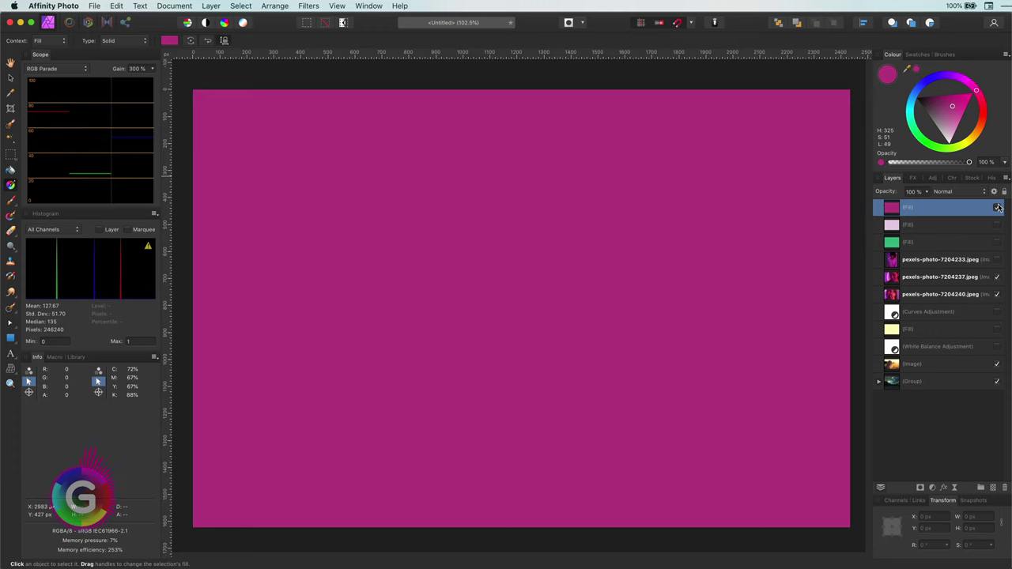
pyautogui.click(997, 207)
pyautogui.click(10, 96)
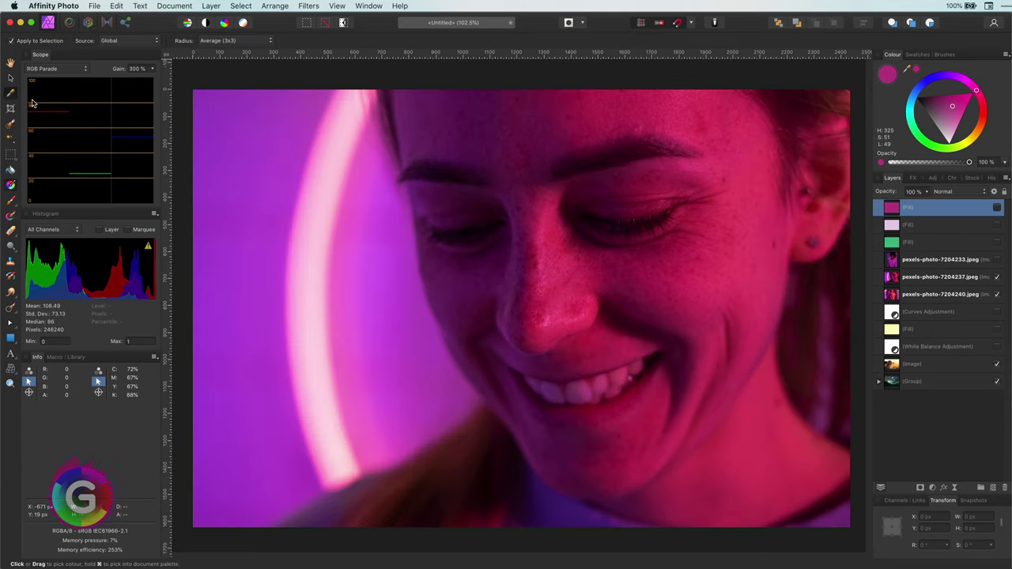
pyautogui.click(578, 399)
pyautogui.click(917, 72)
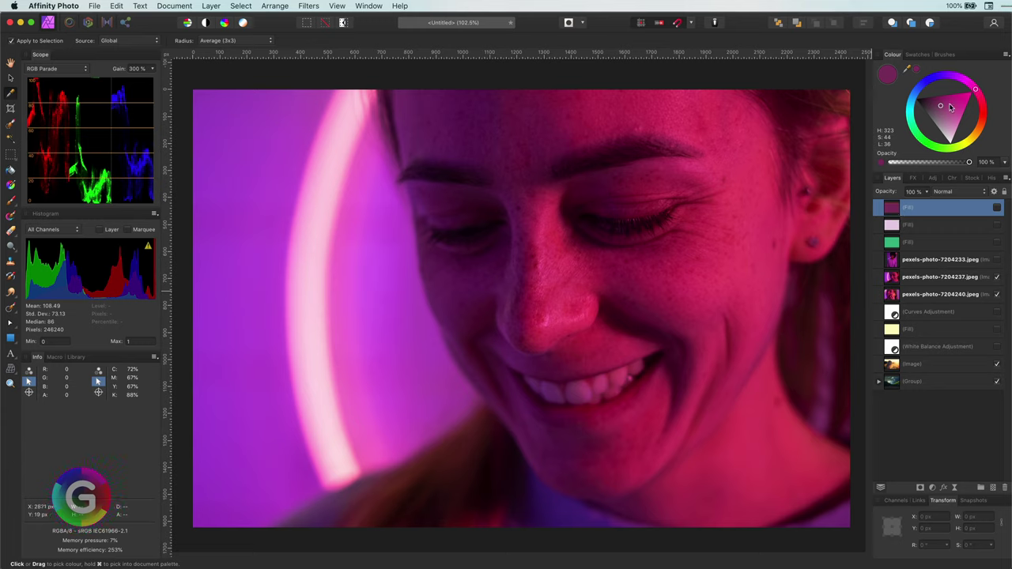
# Add an Invert adjustment above the magenta fill, show the fill and group the two layers.
pyautogui.click(933, 487)
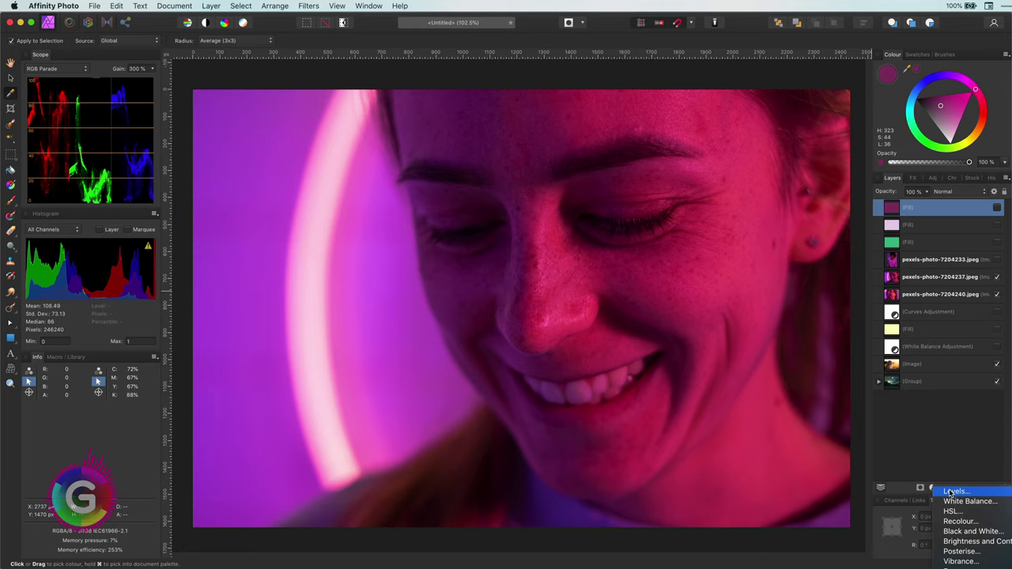
pyautogui.click(960, 568)
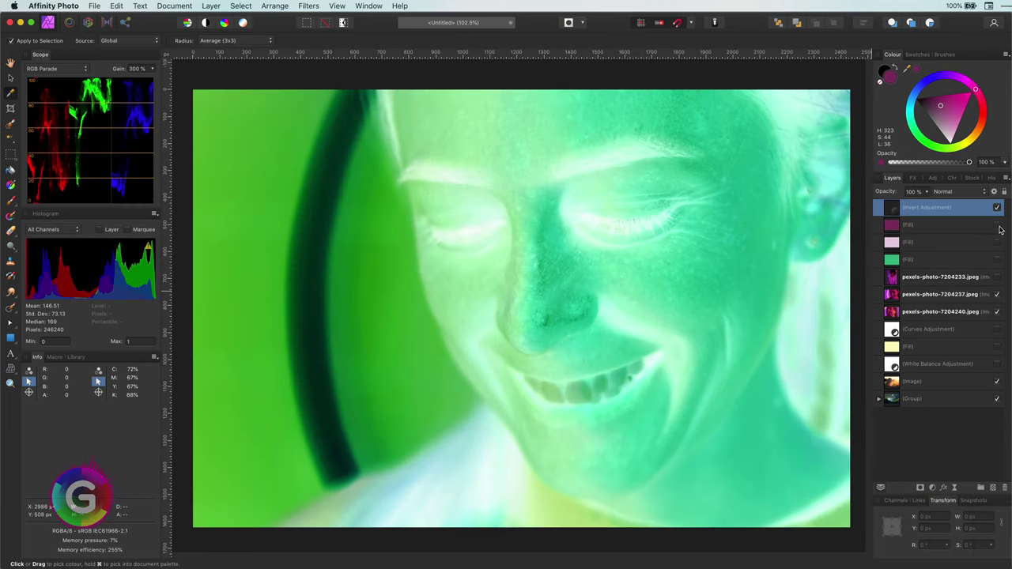
pyautogui.click(997, 225)
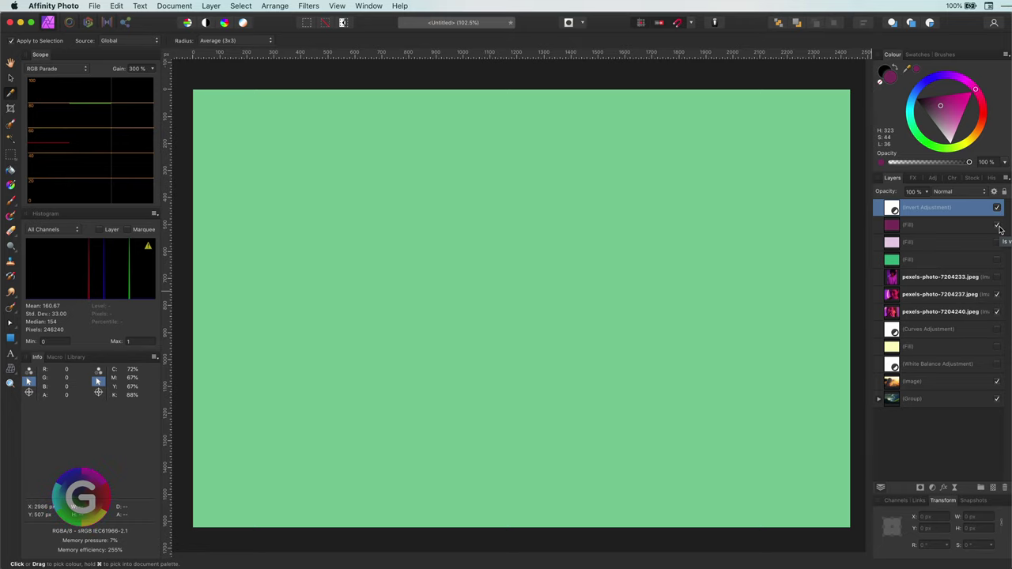
pyautogui.keyDown('shift'); pyautogui.click(953, 226); pyautogui.keyUp('shift')
pyautogui.press('super+g')
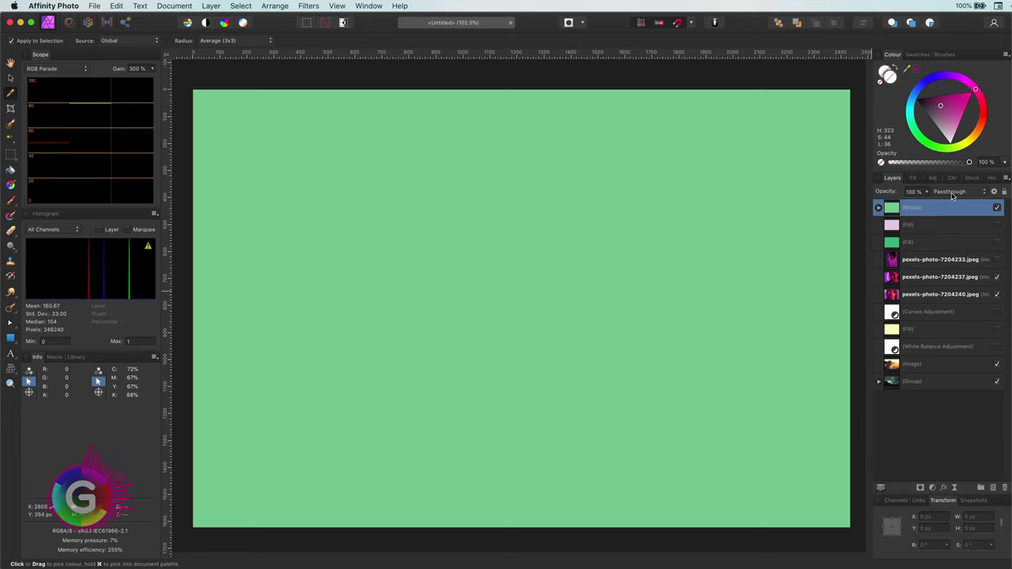
# Blend the group with Add and reshape its underlying composition range: start at Out 0%, midpoint about In 24%, Out 39%, end at In 68%.
pyautogui.click(952, 194)
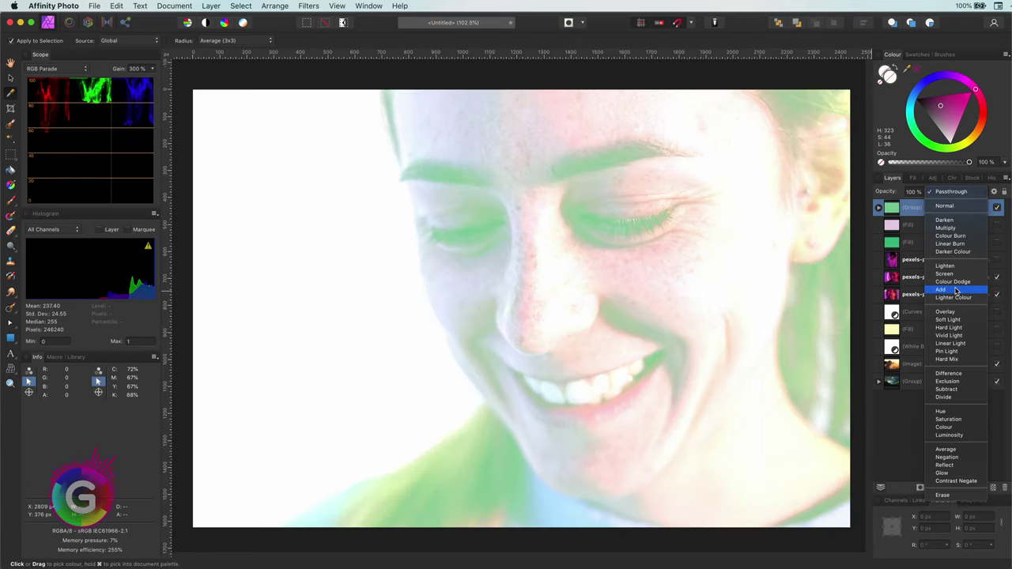
pyautogui.click(941, 289)
pyautogui.click(994, 191)
pyautogui.moveTo(212, 348); pyautogui.dragTo(212, 478)
pyautogui.moveTo(342, 348); pyautogui.dragTo(301, 347)
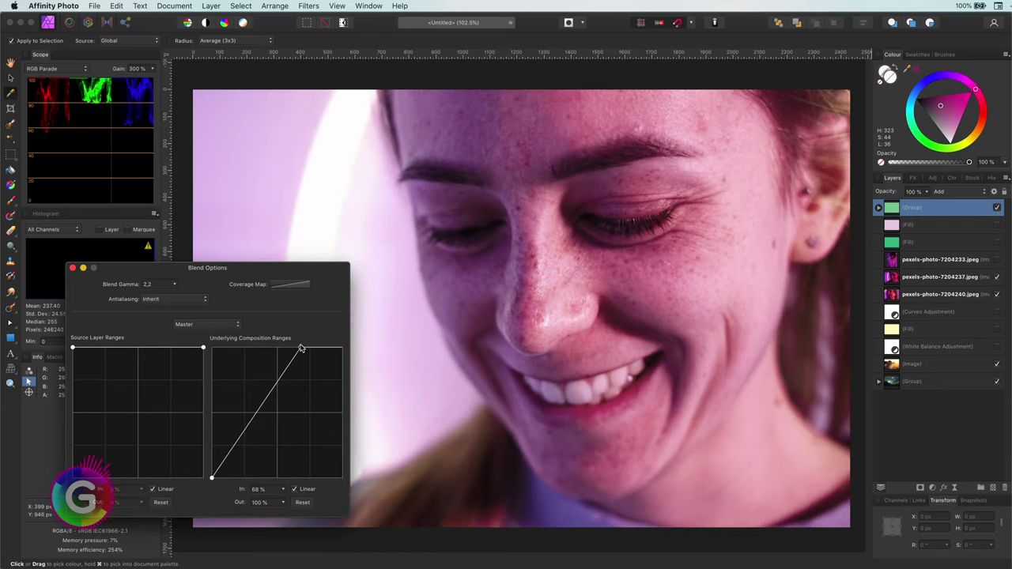
pyautogui.moveTo(247, 428)
pyautogui.mouseDown()
pyautogui.moveTo(244, 443)
pyautogui.moveTo(255, 445)
pyautogui.moveTo(246, 434)
pyautogui.mouseUp()
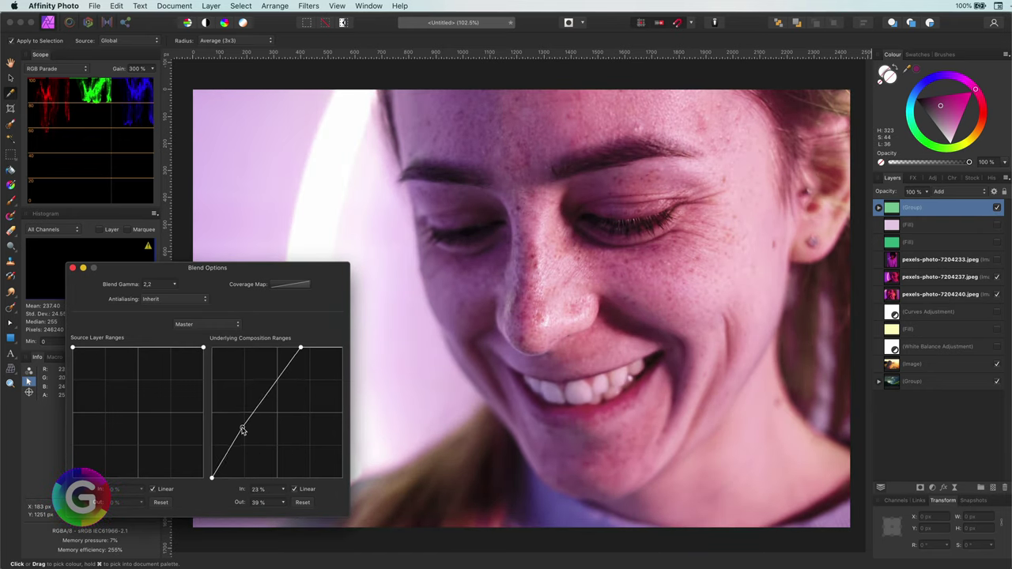
pyautogui.click(72, 268)
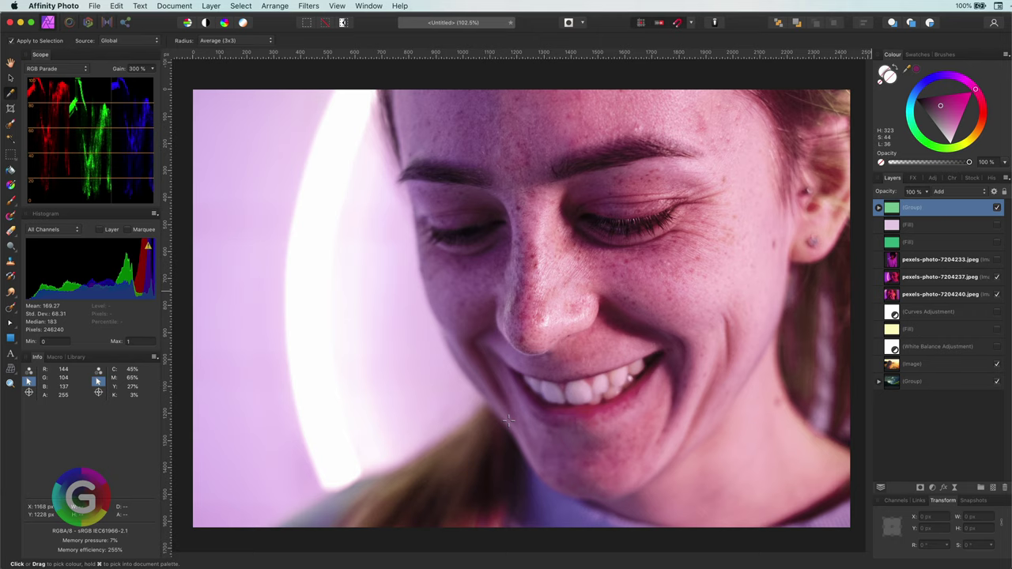
# Hide pexels-photo-7204237.jpeg, pexels-photo-7204240.jpeg and the image layer, and expand the landscape group beneath them.
pyautogui.click(996, 277)
pyautogui.click(996, 294)
pyautogui.click(996, 363)
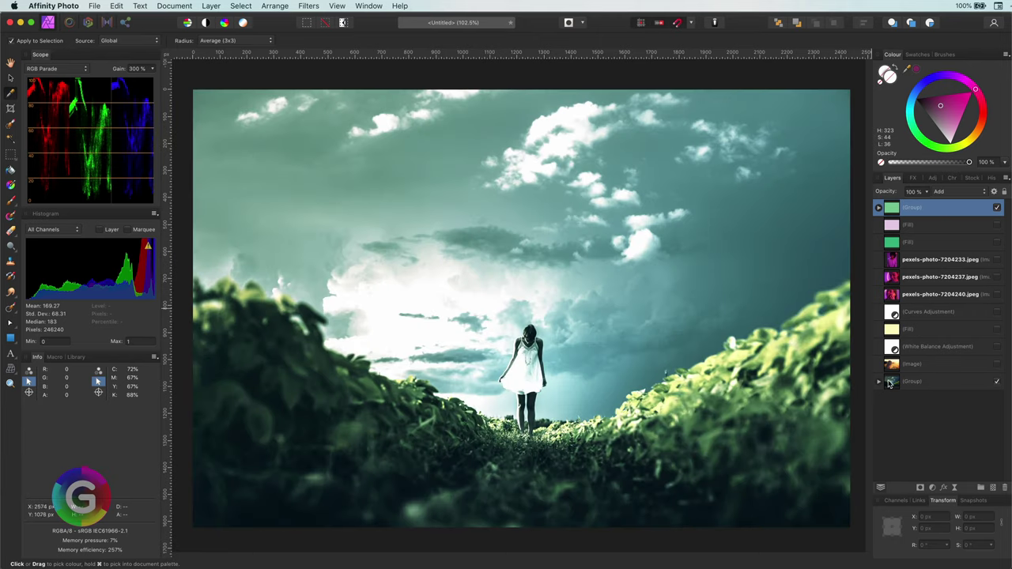
pyautogui.click(879, 381)
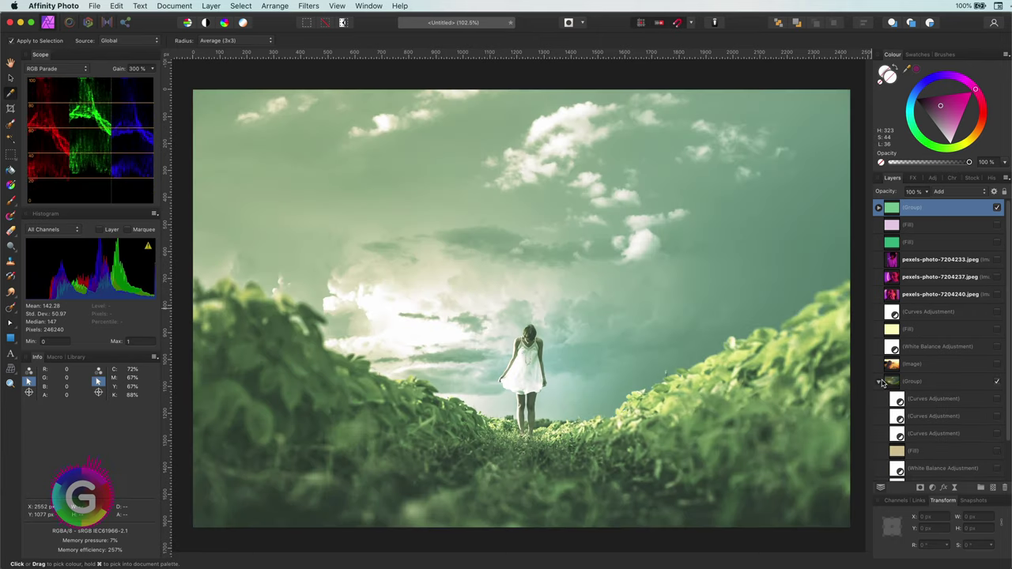
pyautogui.click(879, 382)
pyautogui.click(996, 364)
pyautogui.click(996, 363)
pyautogui.click(933, 381)
pyautogui.click(879, 382)
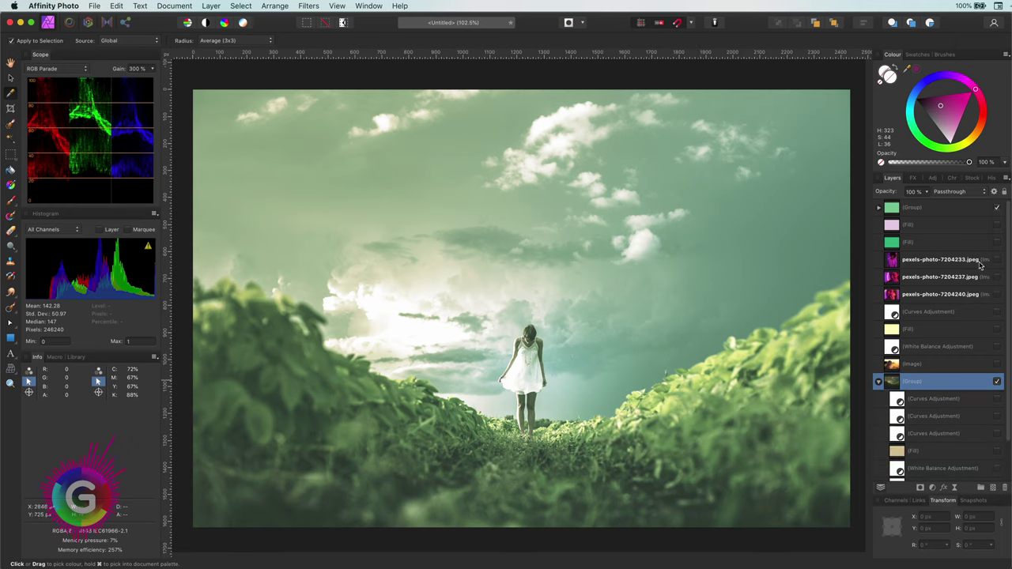
# Recolour the fill inside the inverted group with the tan sampled from the landscape's clouds (H 42, S 49, L 73) and show the group.
pyautogui.click(879, 207)
pyautogui.click(917, 242)
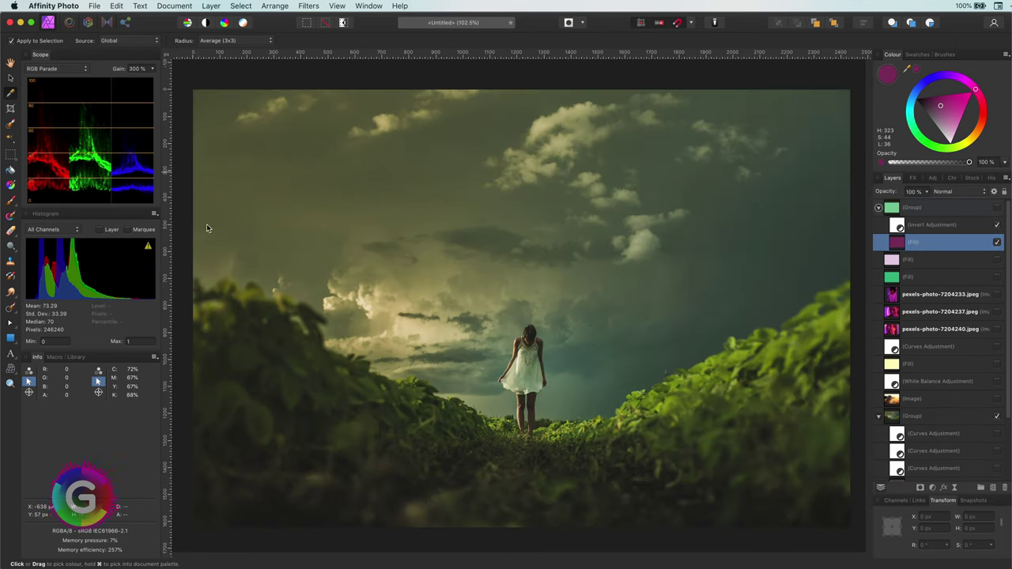
pyautogui.click(422, 327)
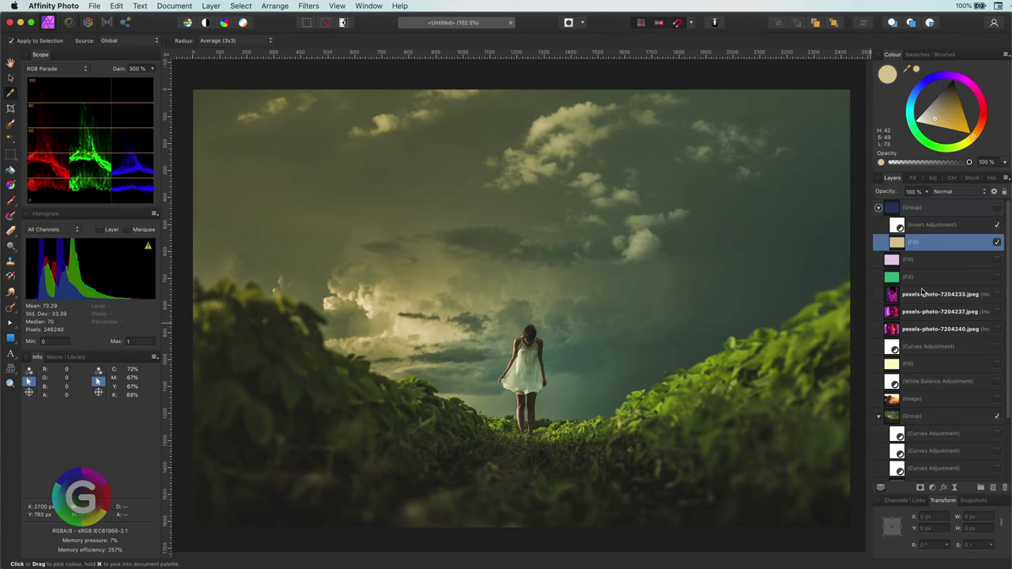
pyautogui.click(996, 210)
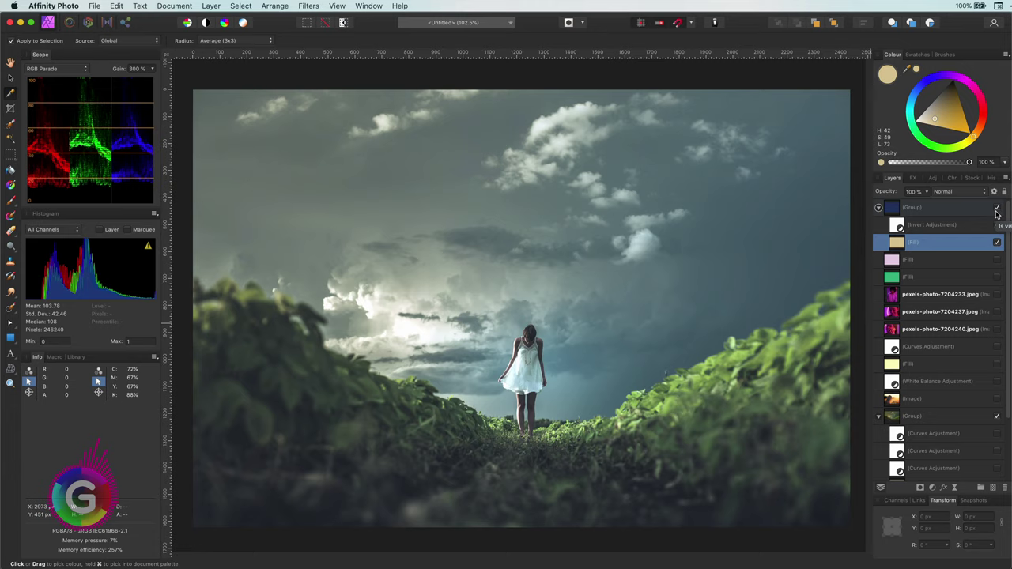
# Reshape the inverted group's underlying composition range: start at In 6%, Out 0%, midpoint at In 34%, Out 31%, end at In 58%, Out 100%.
pyautogui.click(984, 207)
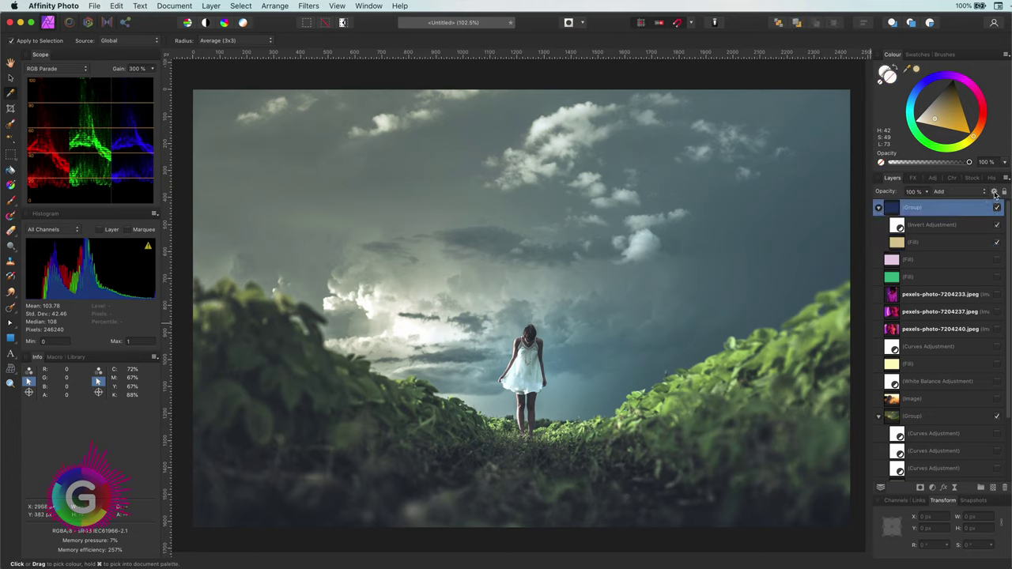
pyautogui.click(994, 192)
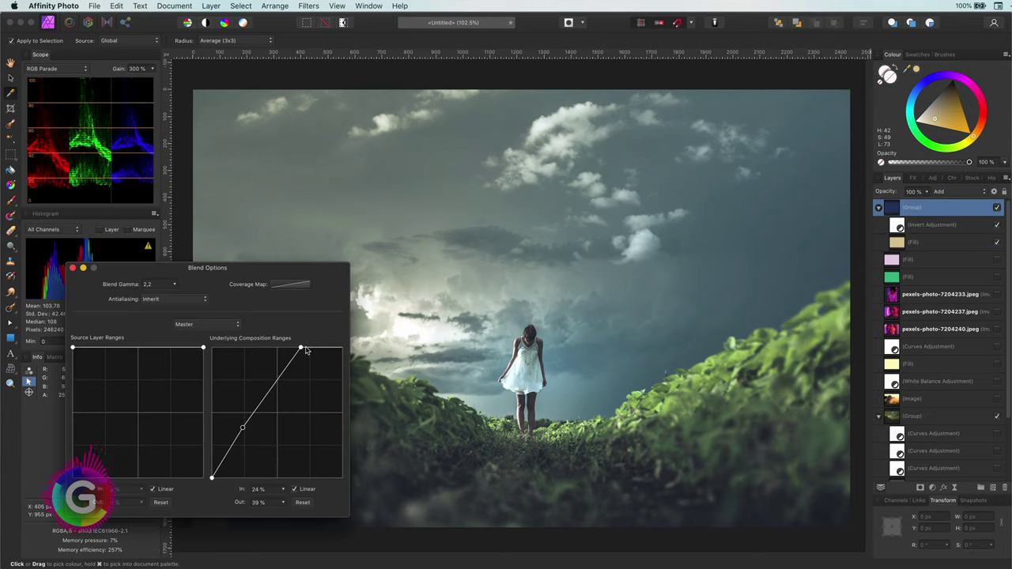
pyautogui.moveTo(302, 349)
pyautogui.mouseDown()
pyautogui.moveTo(351, 350)
pyautogui.moveTo(301, 348)
pyautogui.mouseUp()
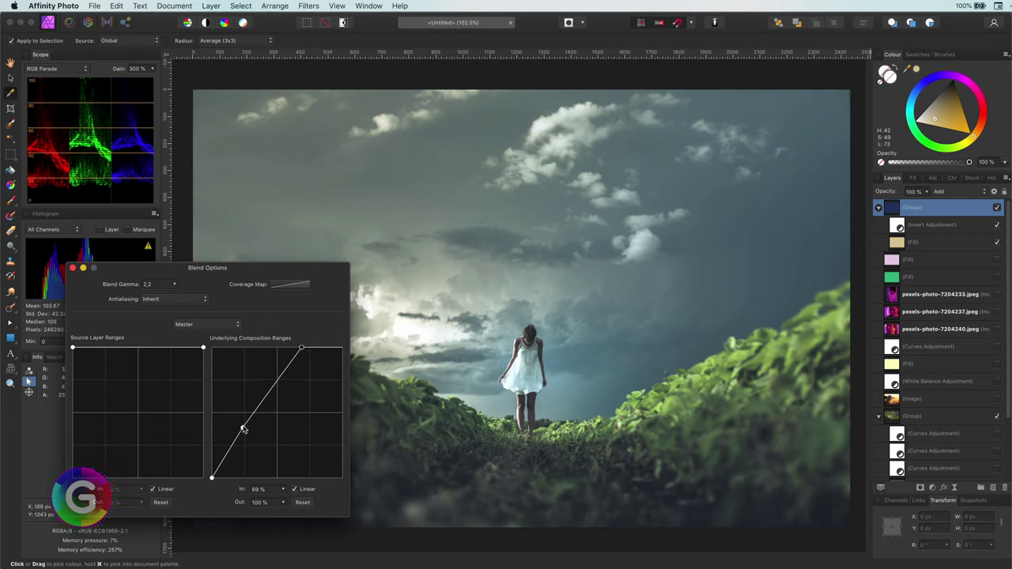
pyautogui.moveTo(243, 427)
pyautogui.mouseDown()
pyautogui.moveTo(248, 448)
pyautogui.moveTo(250, 429)
pyautogui.mouseUp()
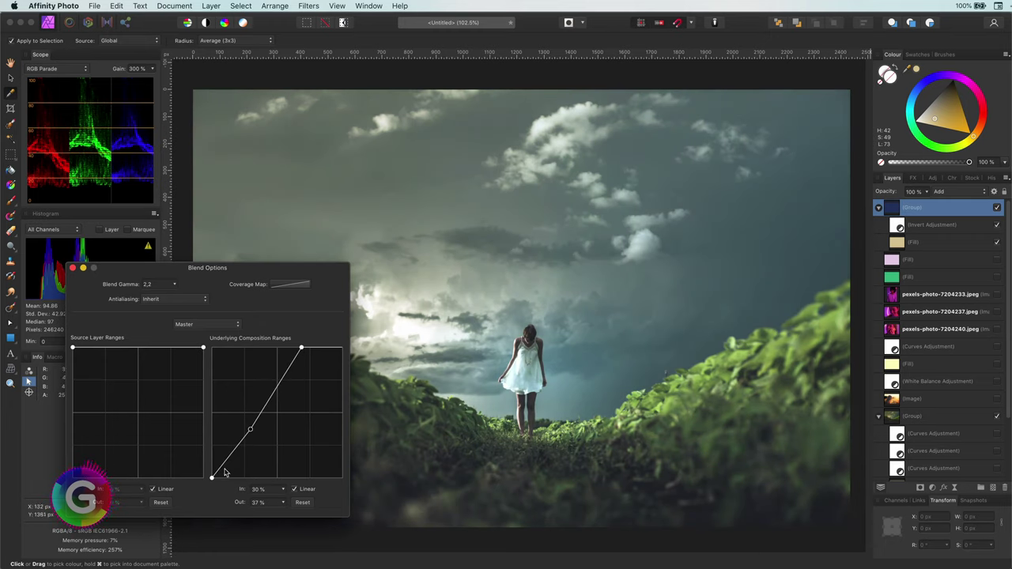
pyautogui.click(213, 477)
pyautogui.moveTo(212, 477)
pyautogui.mouseDown()
pyautogui.moveTo(234, 479)
pyautogui.moveTo(222, 482)
pyautogui.mouseUp()
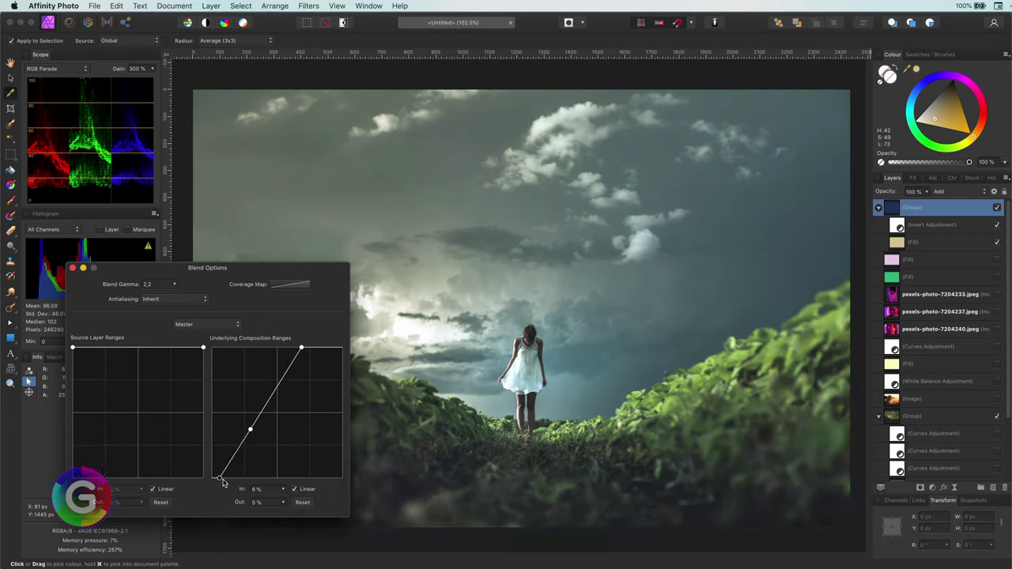
pyautogui.click(249, 430)
pyautogui.moveTo(249, 430); pyautogui.dragTo(264, 447)
pyautogui.moveTo(301, 347)
pyautogui.mouseDown()
pyautogui.moveTo(318, 350)
pyautogui.moveTo(288, 349)
pyautogui.mouseUp()
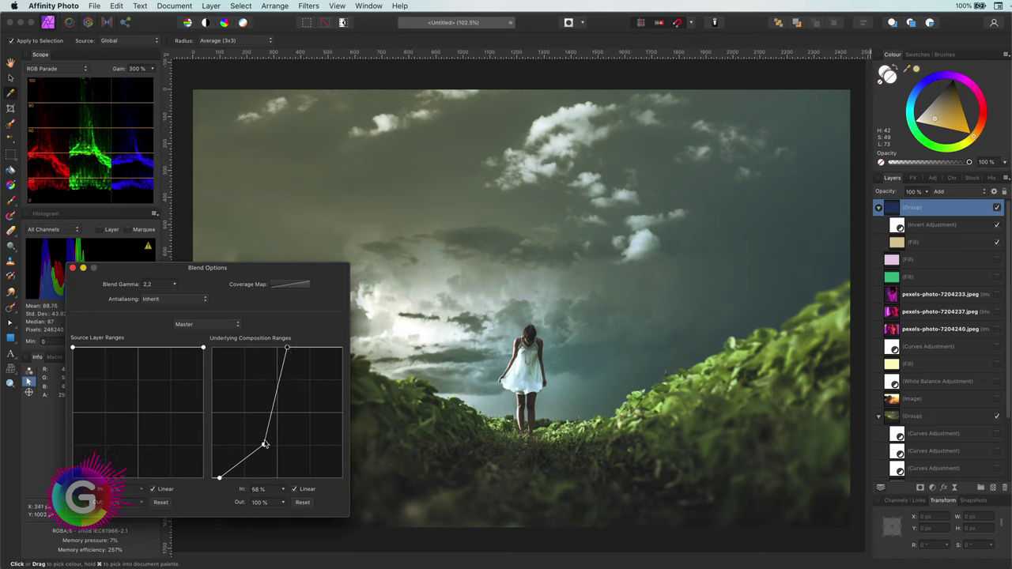
pyautogui.moveTo(264, 445); pyautogui.dragTo(255, 440)
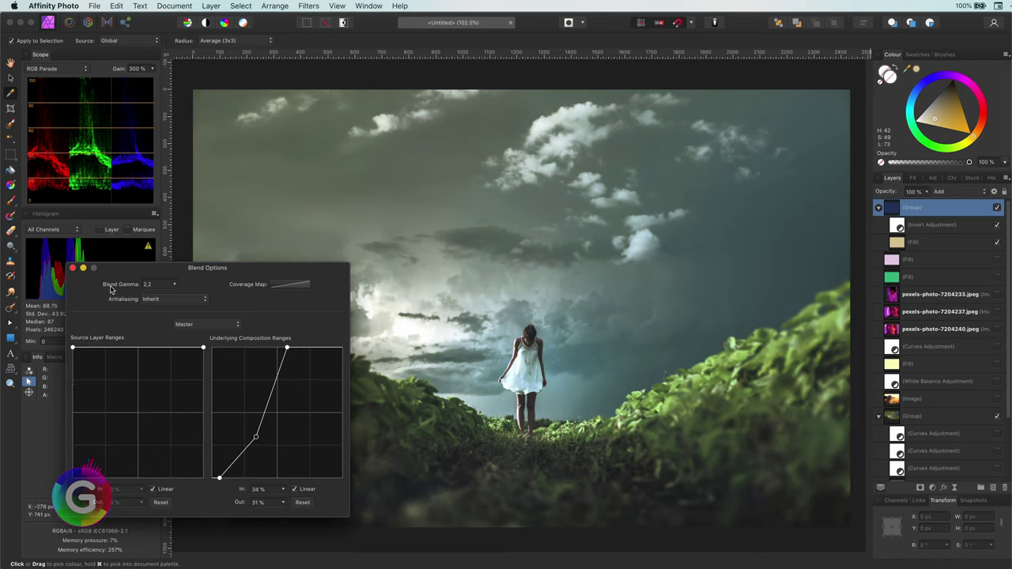